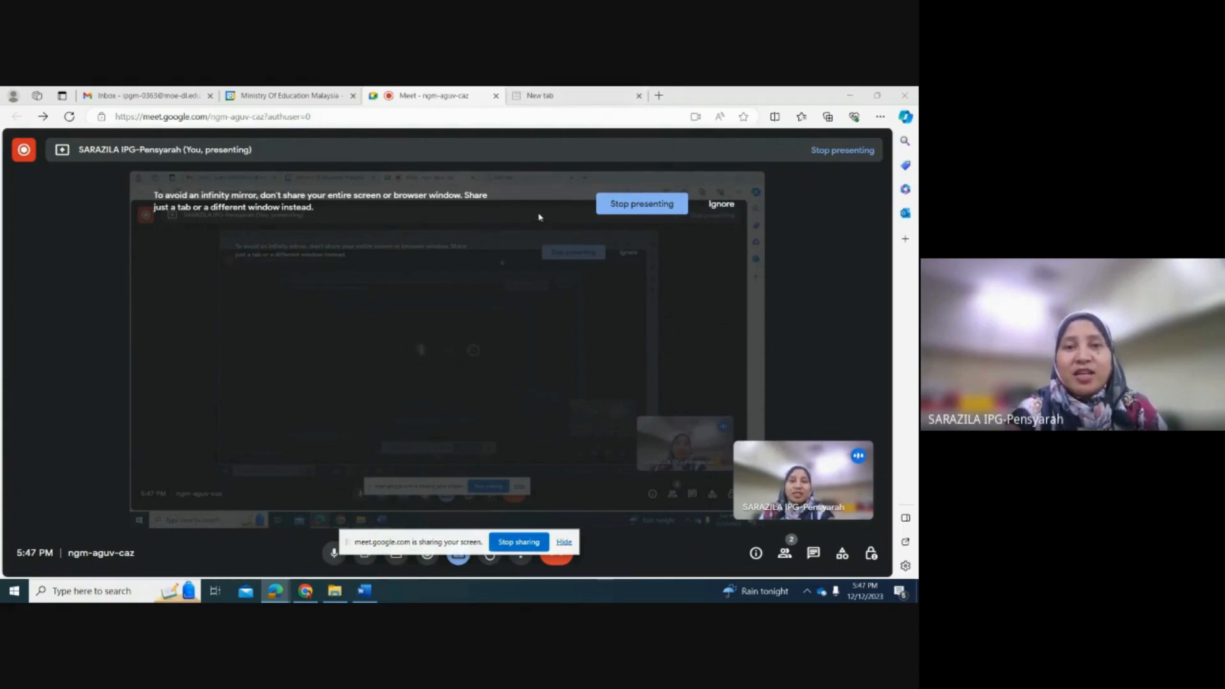
Step: Switch to the blank browser tab and load the Google homepage in it
left_click(564, 97)
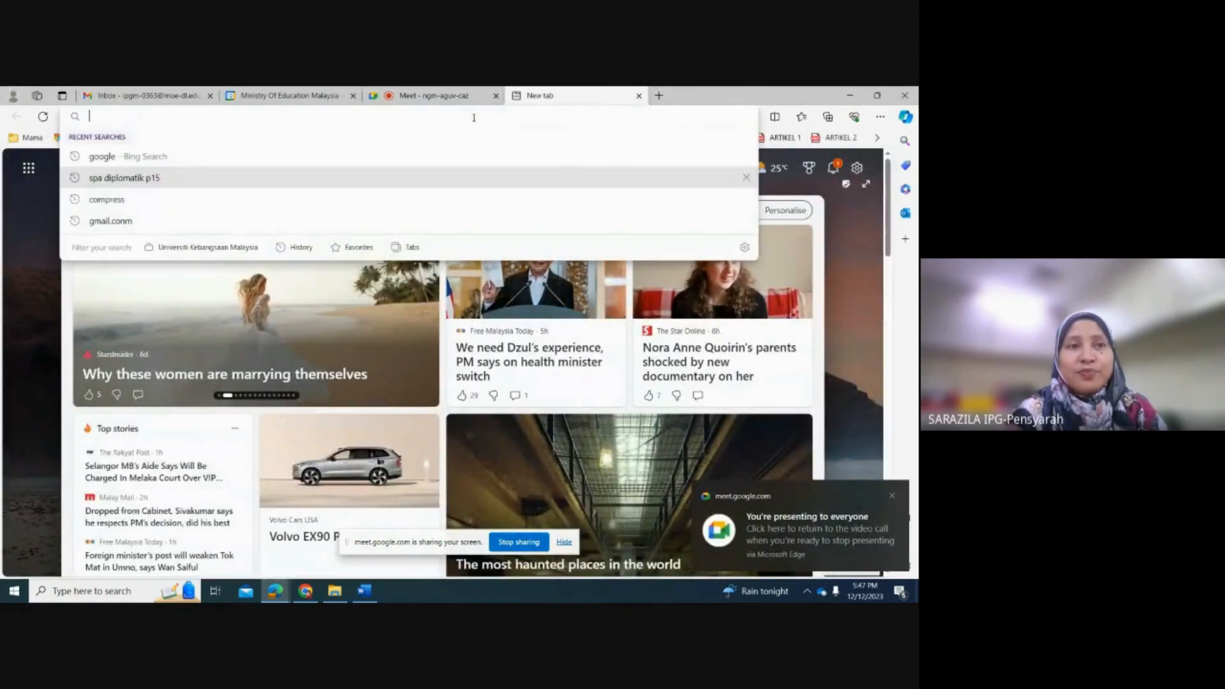
left_click(475, 115)
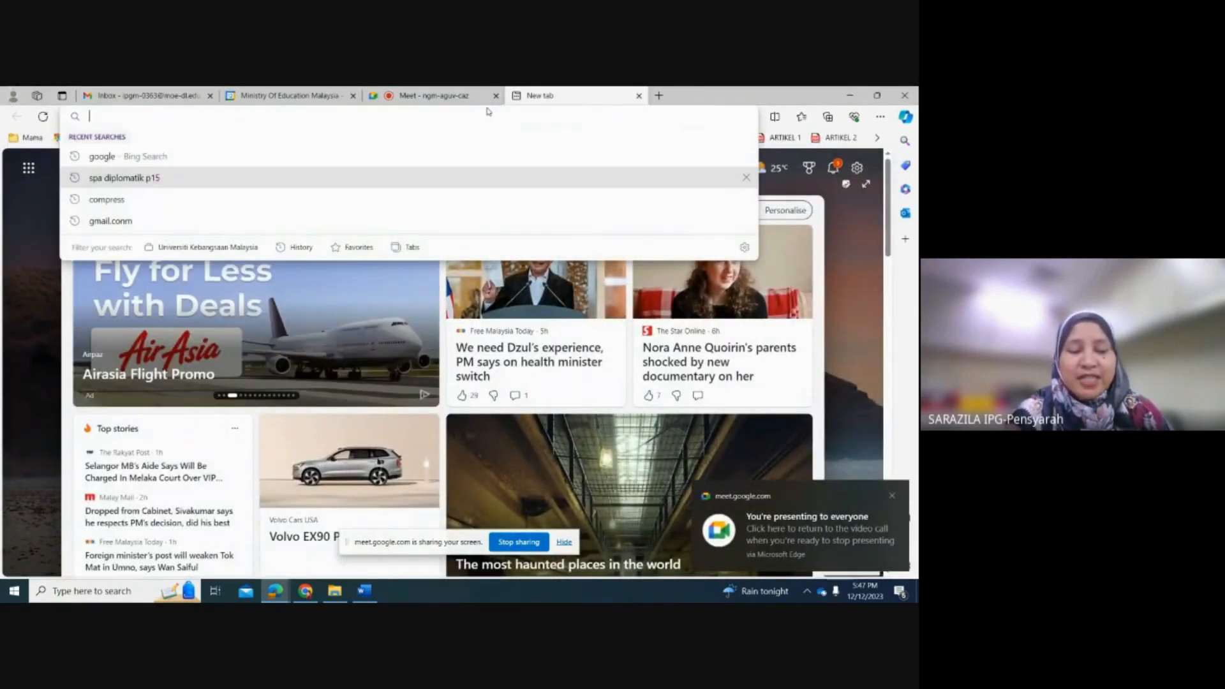
type("google.com")
left_click(155, 146)
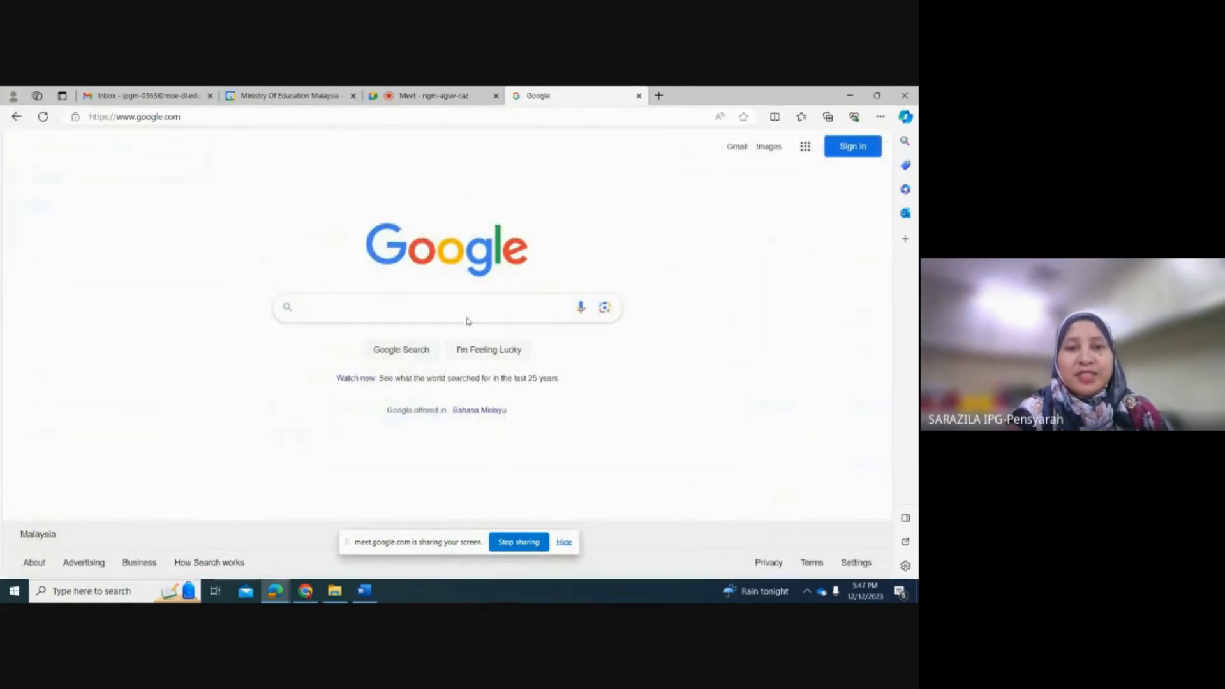
Step: Open Google Keep through a web search for "google keep" and dismiss its dark theme notice
type("goo")
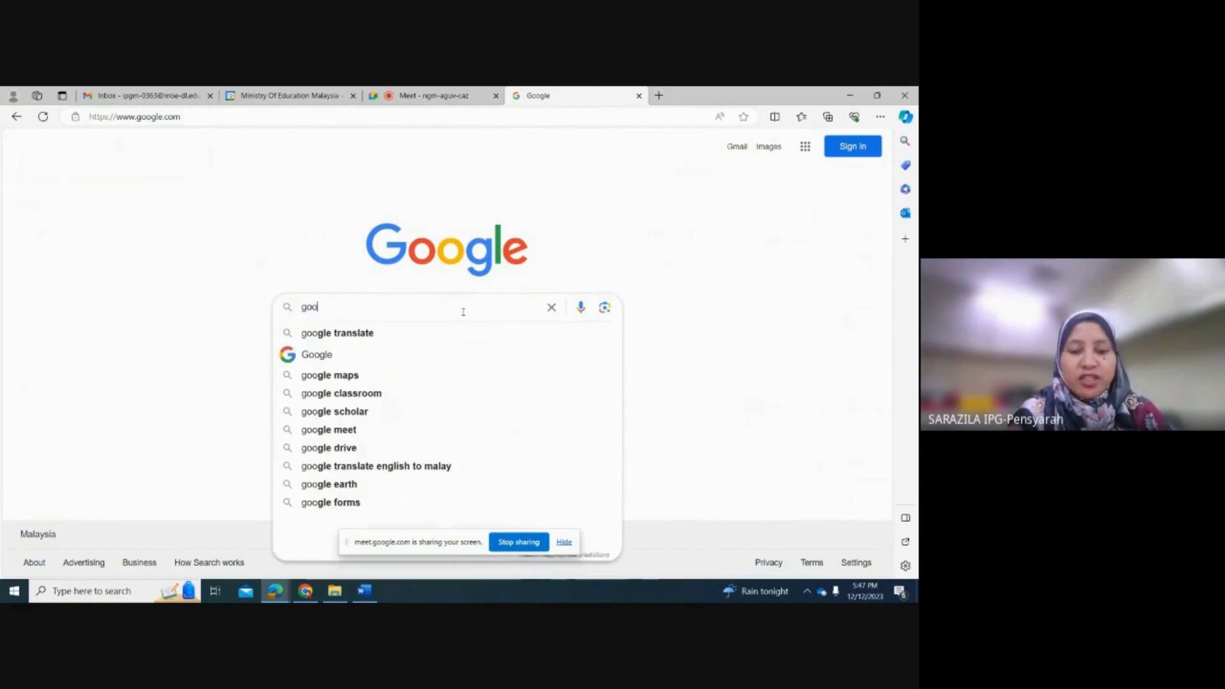
type("gle keep")
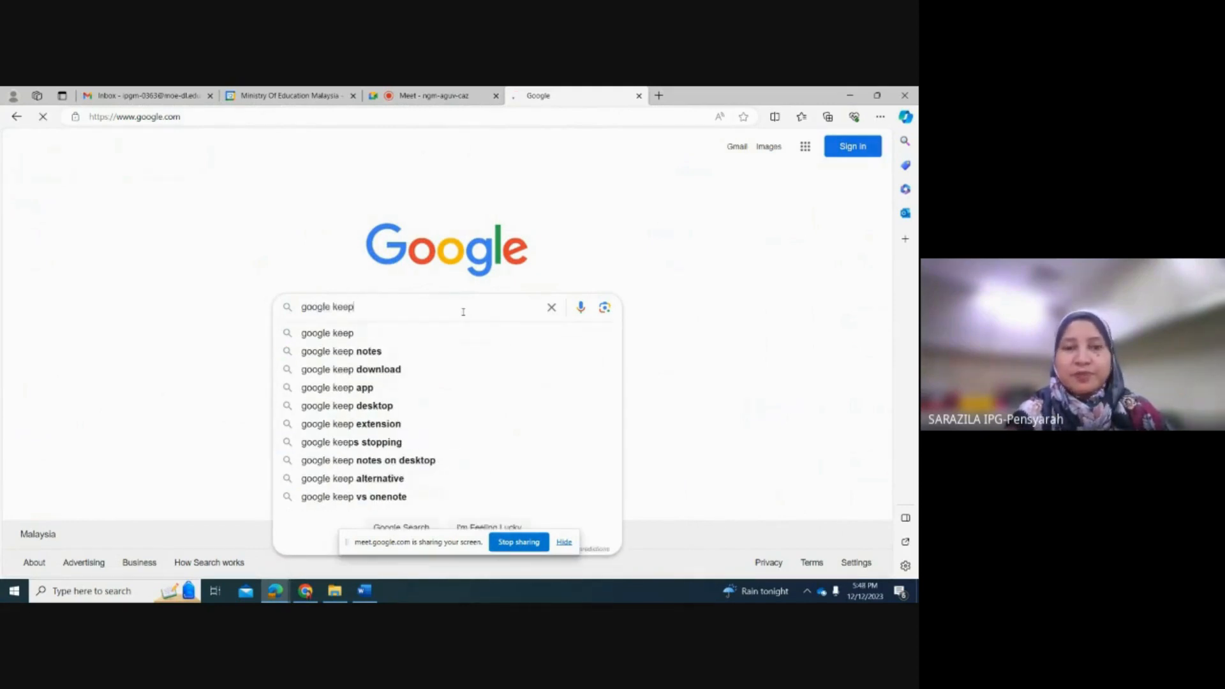
key("Return")
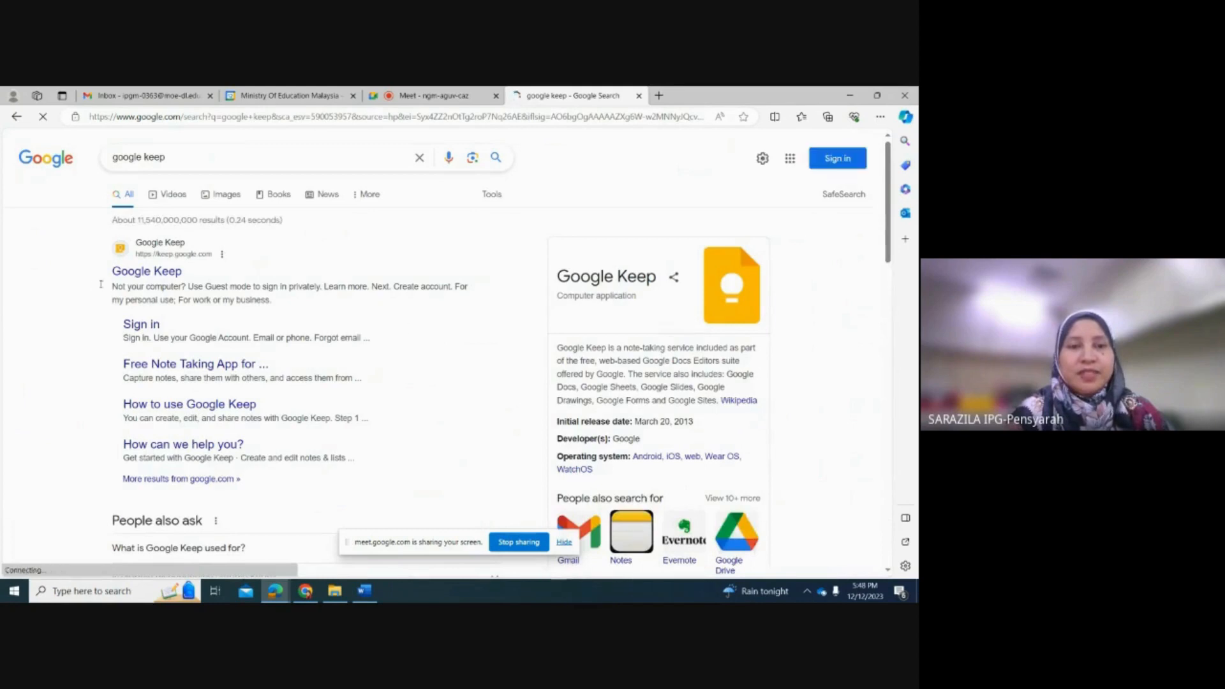
left_click(175, 273)
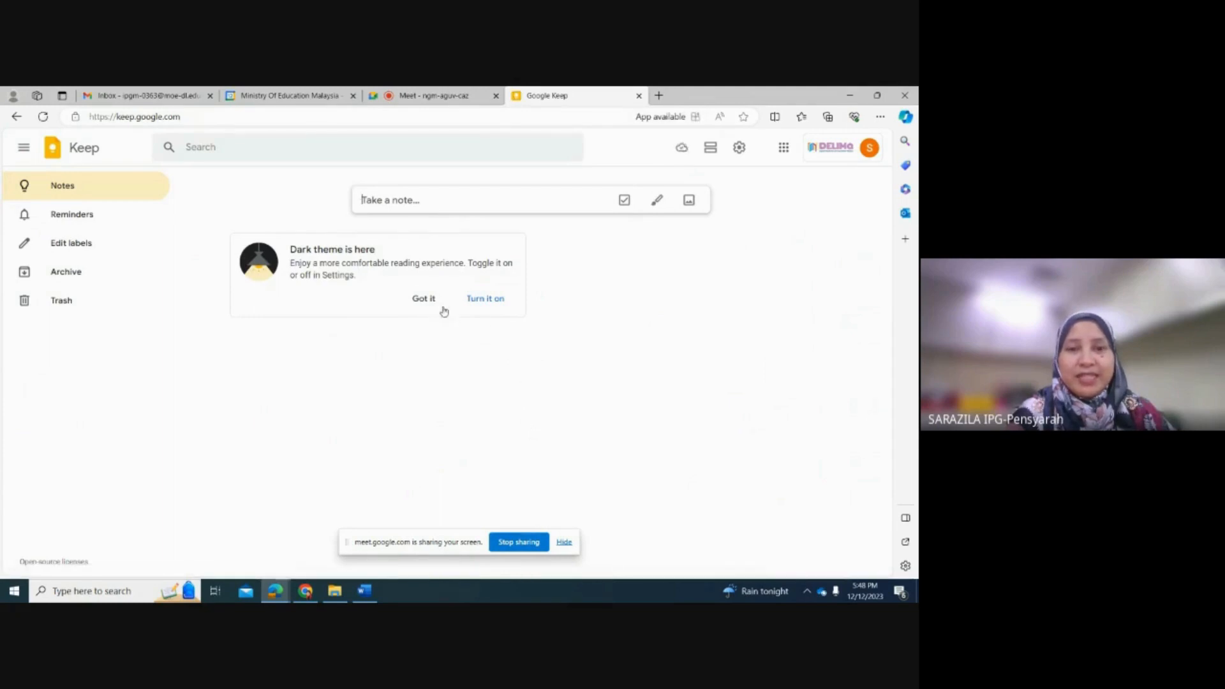
left_click(423, 298)
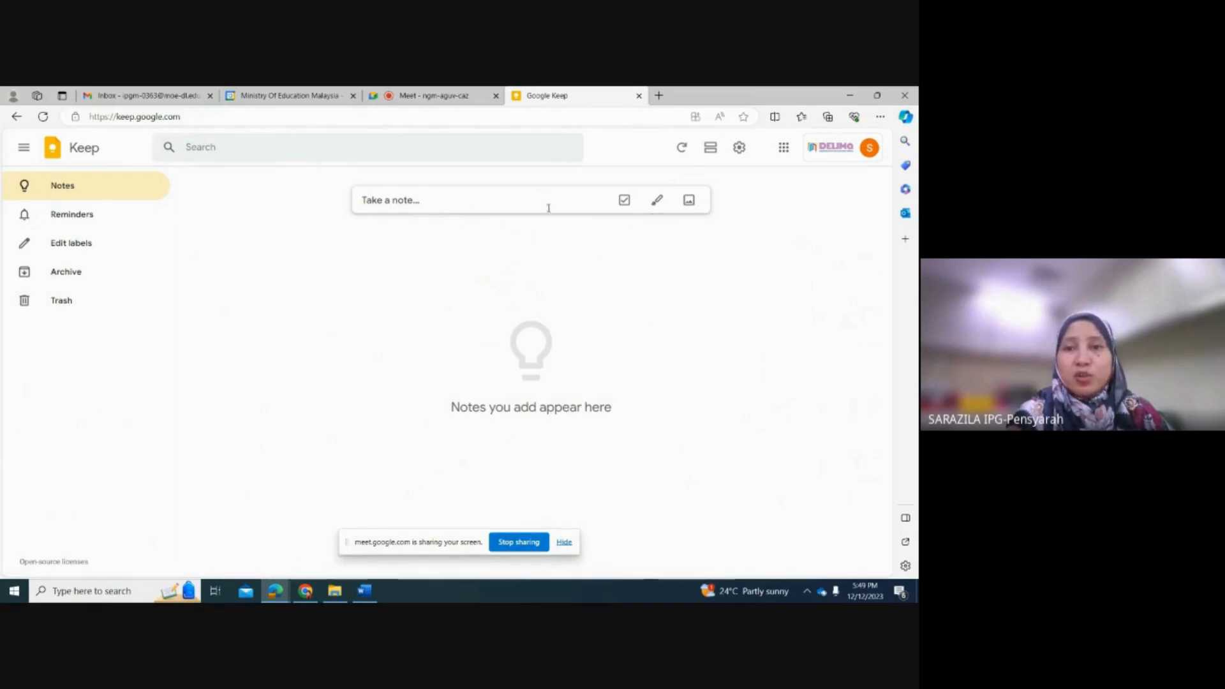
Step: Create a new checklist note titled "PERANCANGAN AKTIVITI JABATAN PEMBELAJARAN DIGITAL TAHUN 2024"
left_click(623, 200)
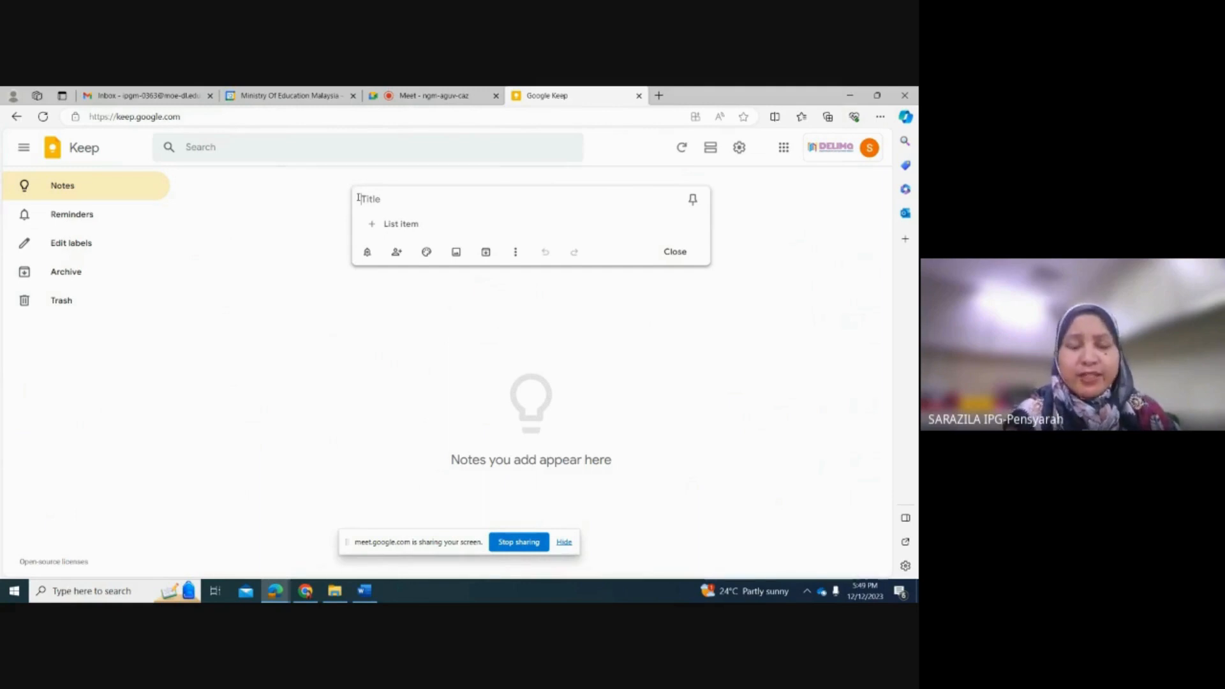
key("Caps_Lock")
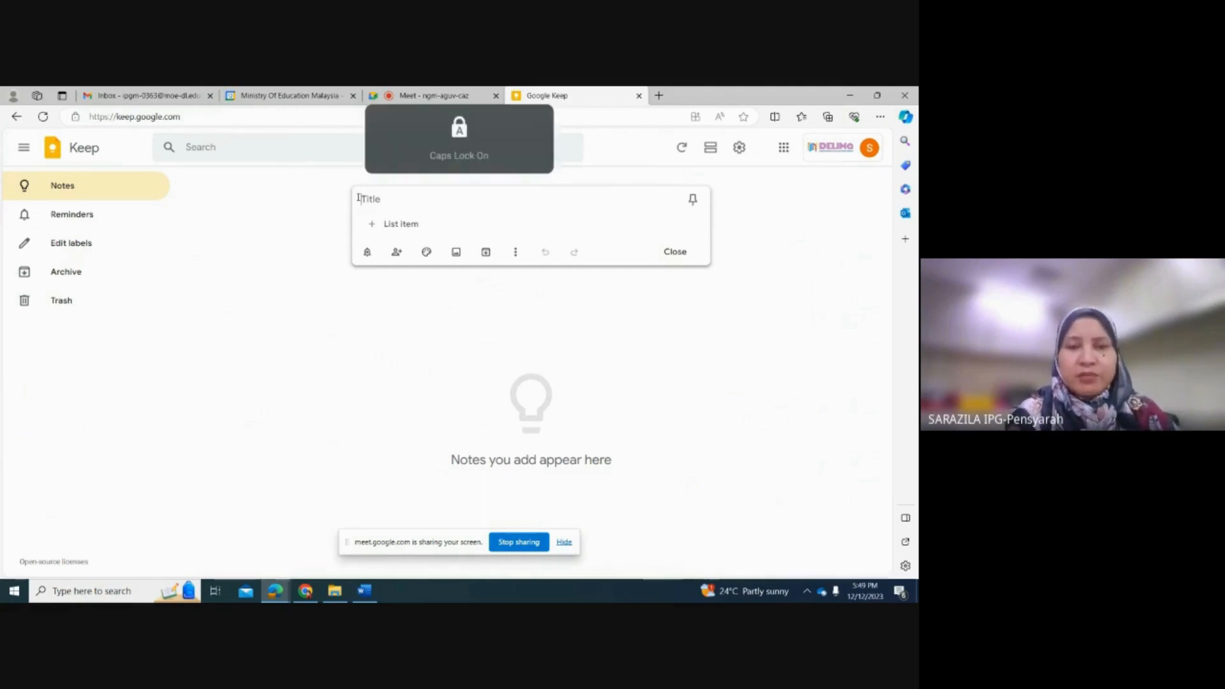
type("PERANC")
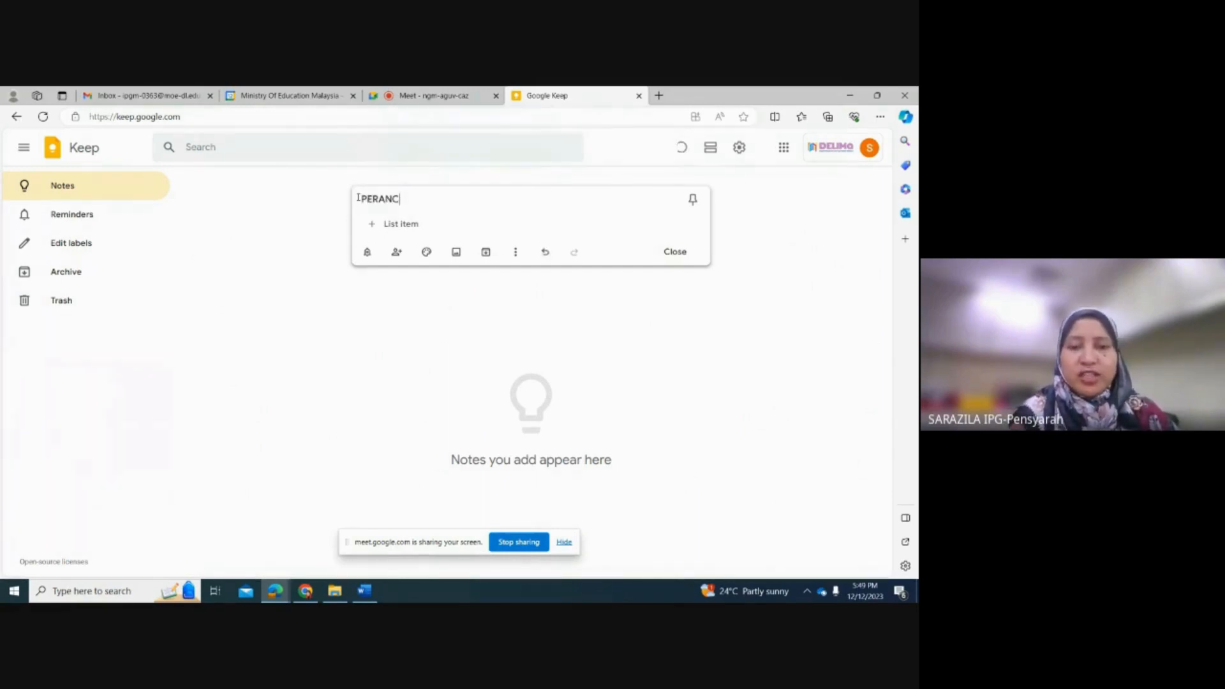
type("ANGAN AKTI")
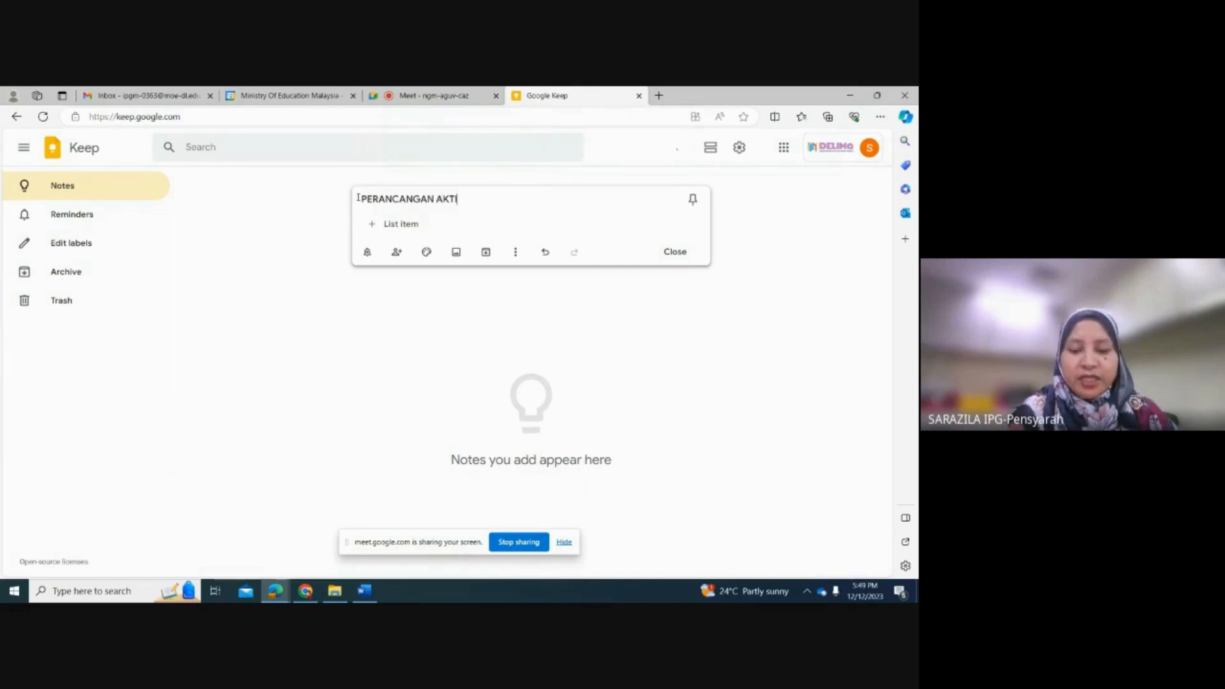
type("VITI JAB")
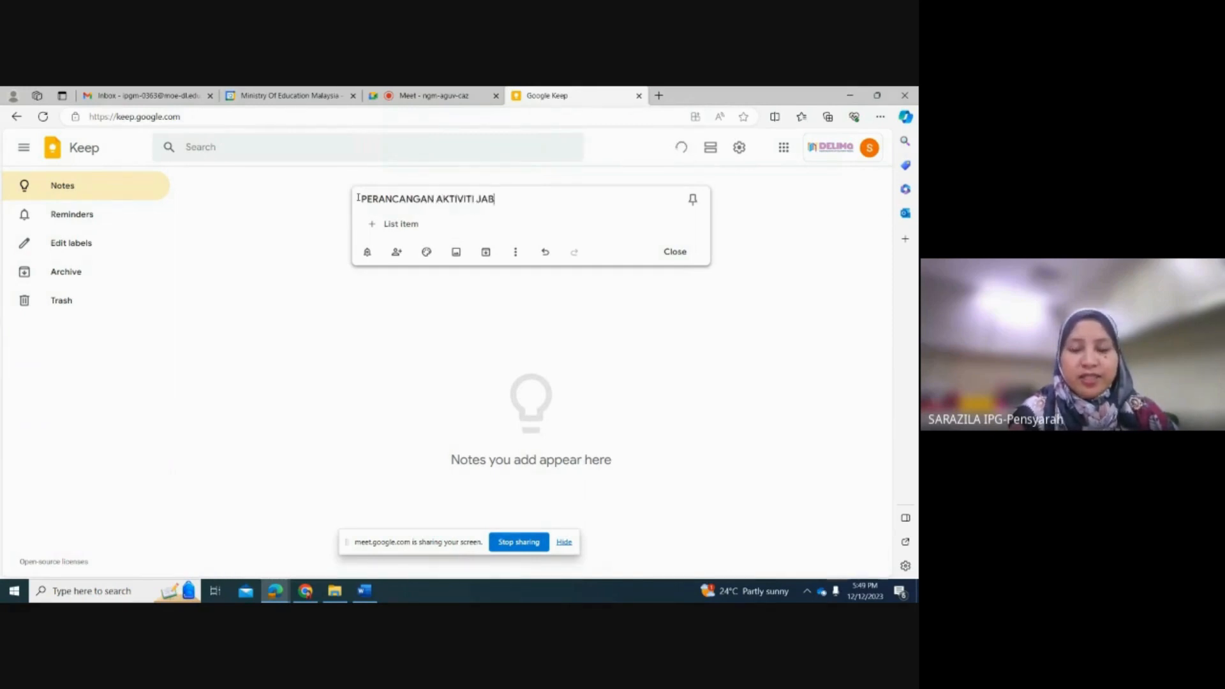
type("ATAN PEMBE")
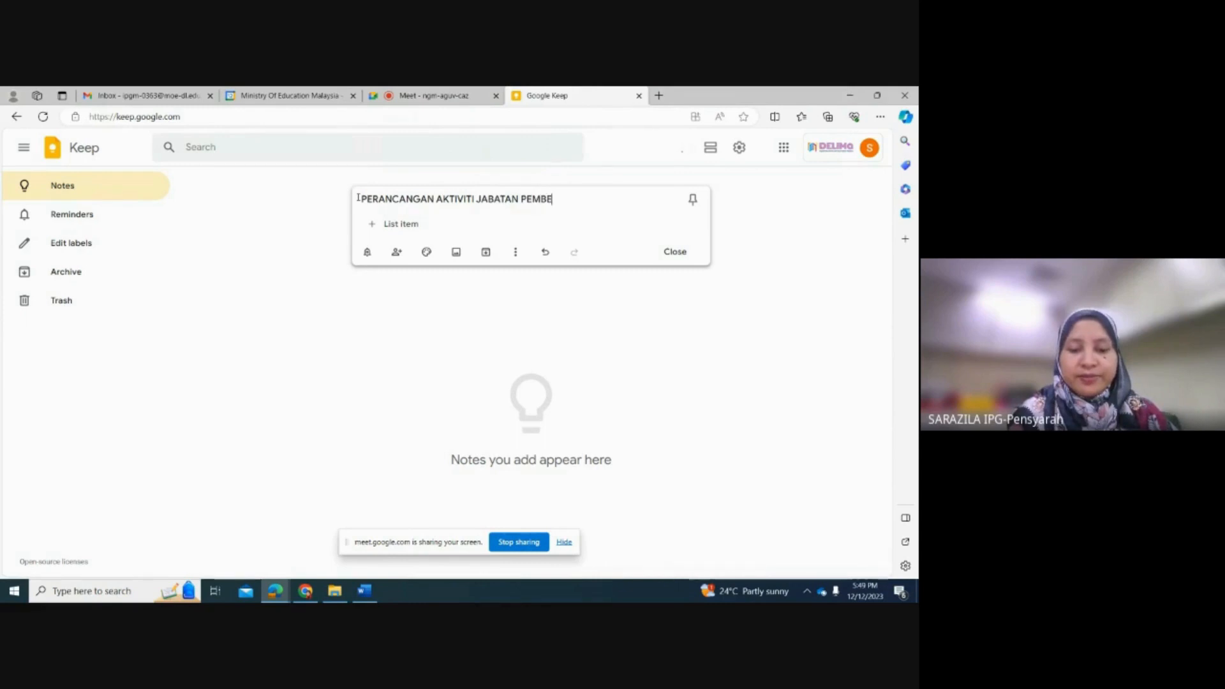
type("LAJARAN DI")
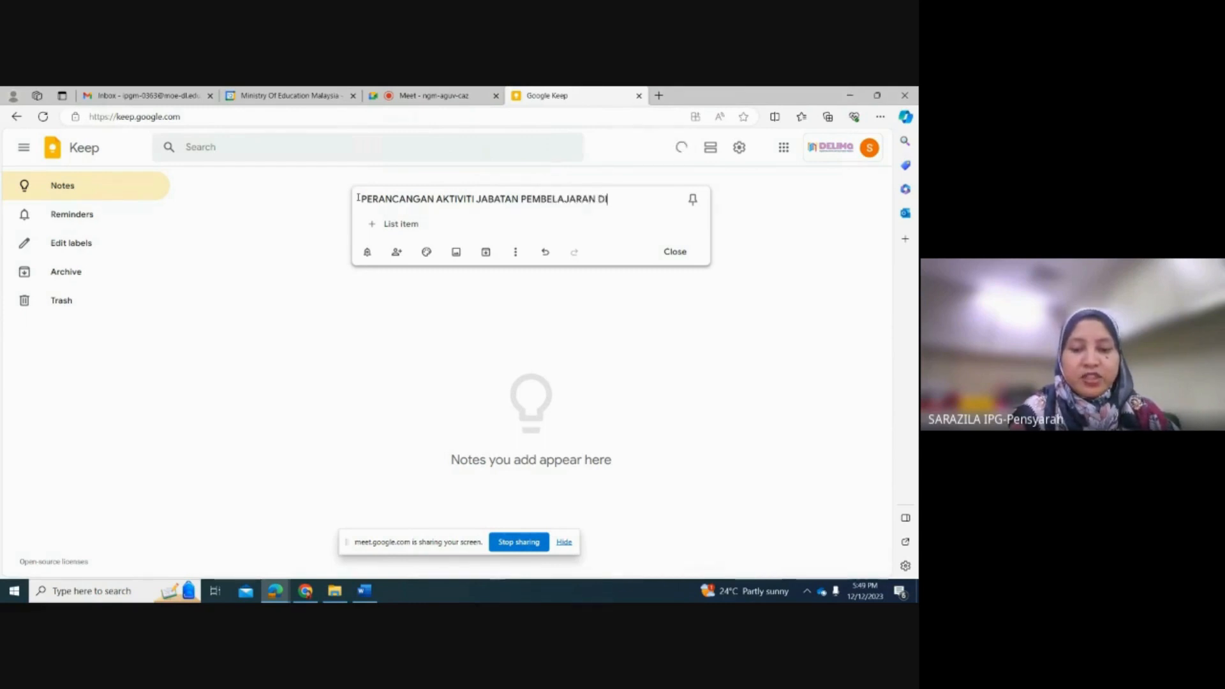
type("GITAL")
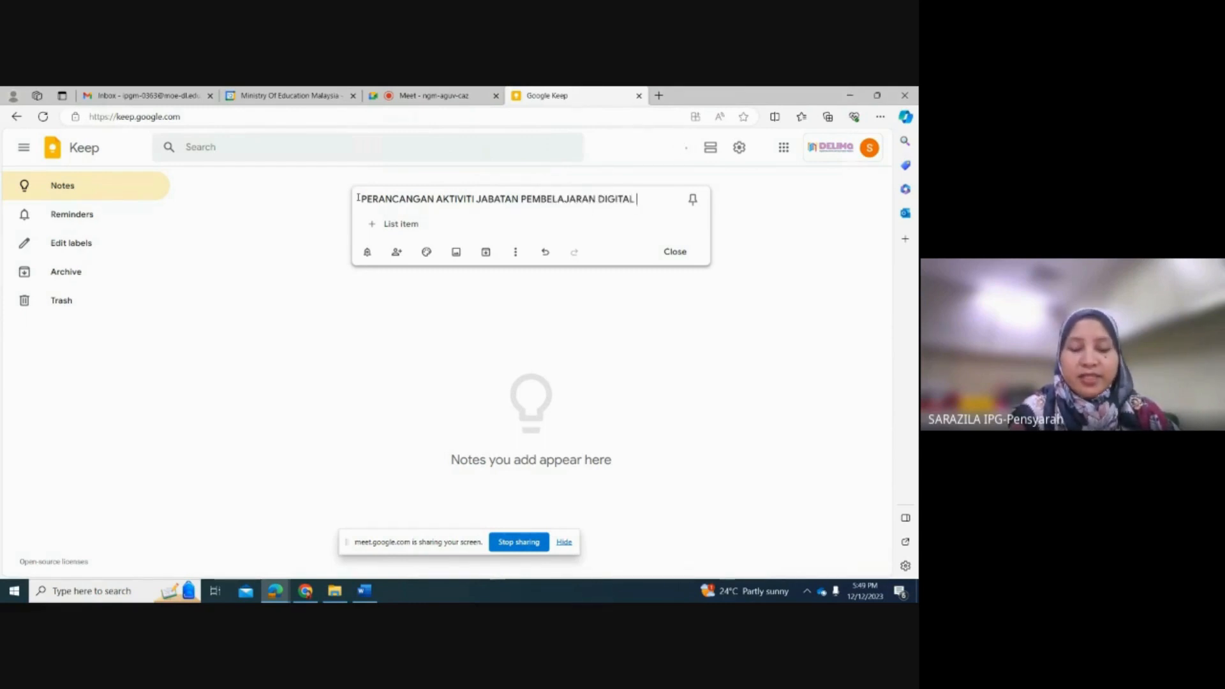
type(" TAHUN 2")
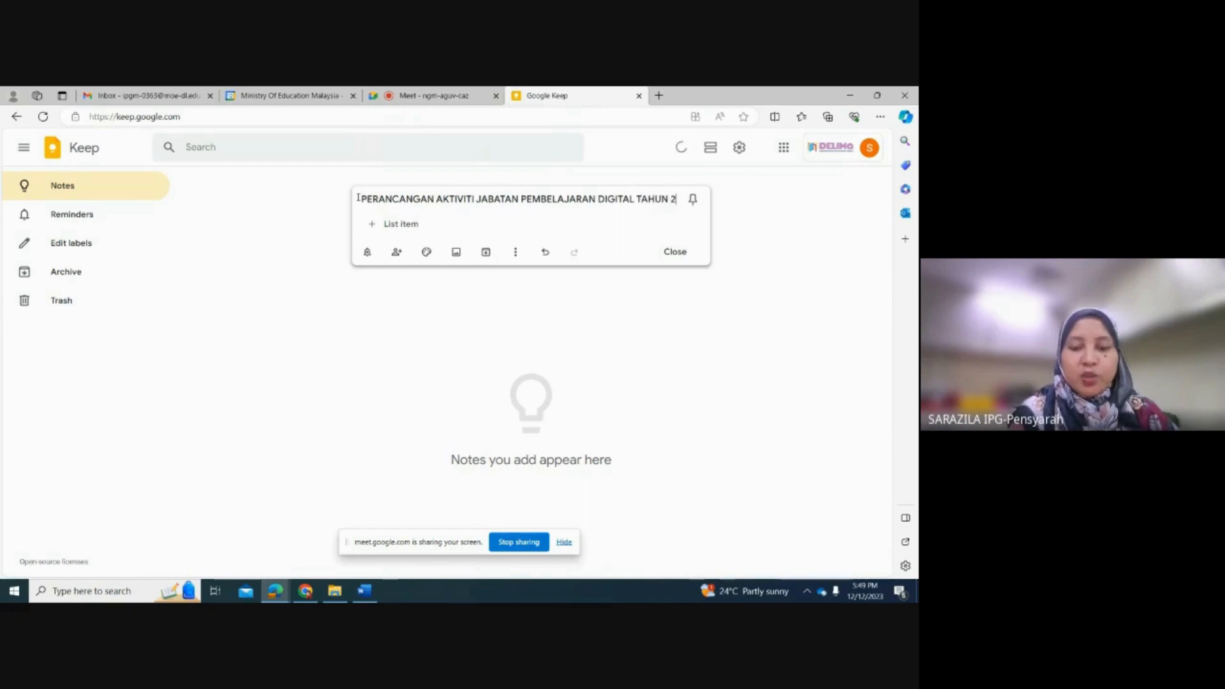
type("024")
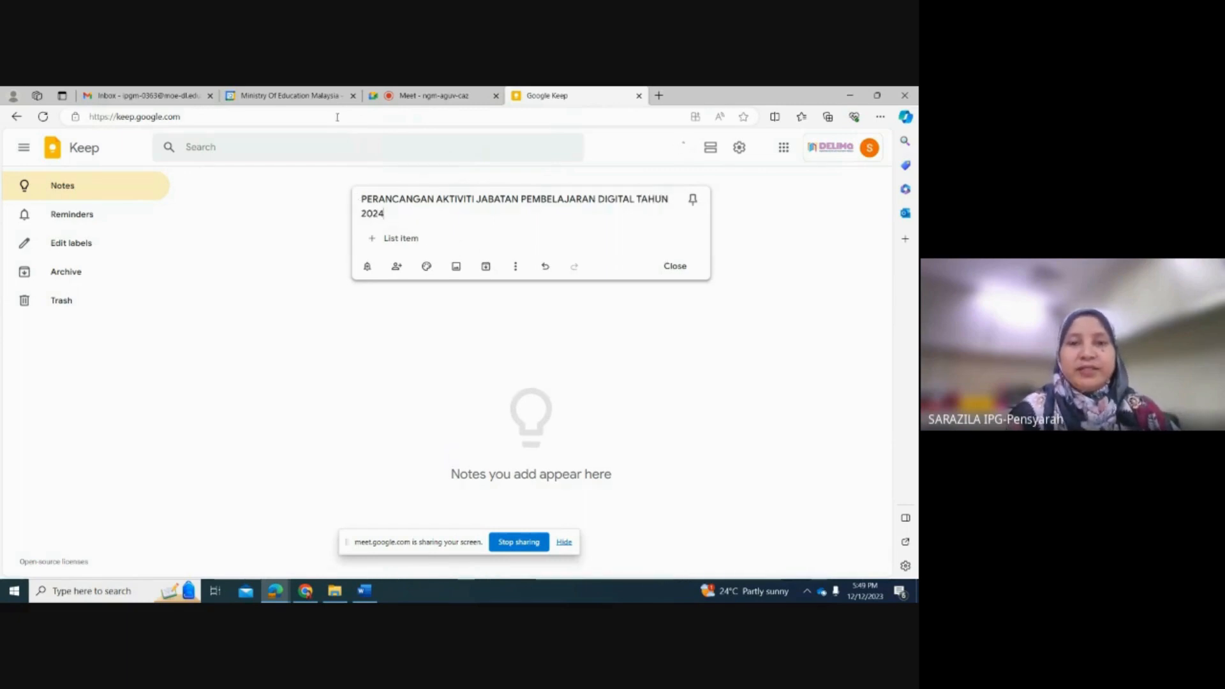
Step: Add "Jadual Perancangan Jab Pembelajaran Digital" as the first item of the checklist
left_click(407, 243)
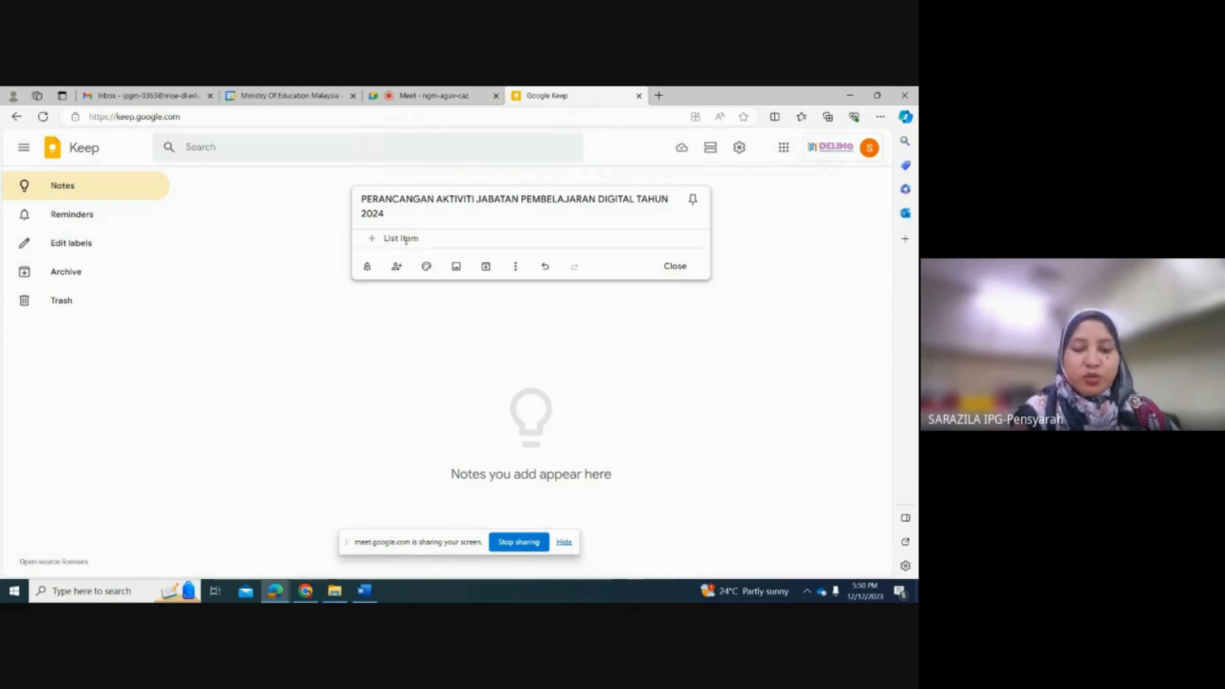
type("J")
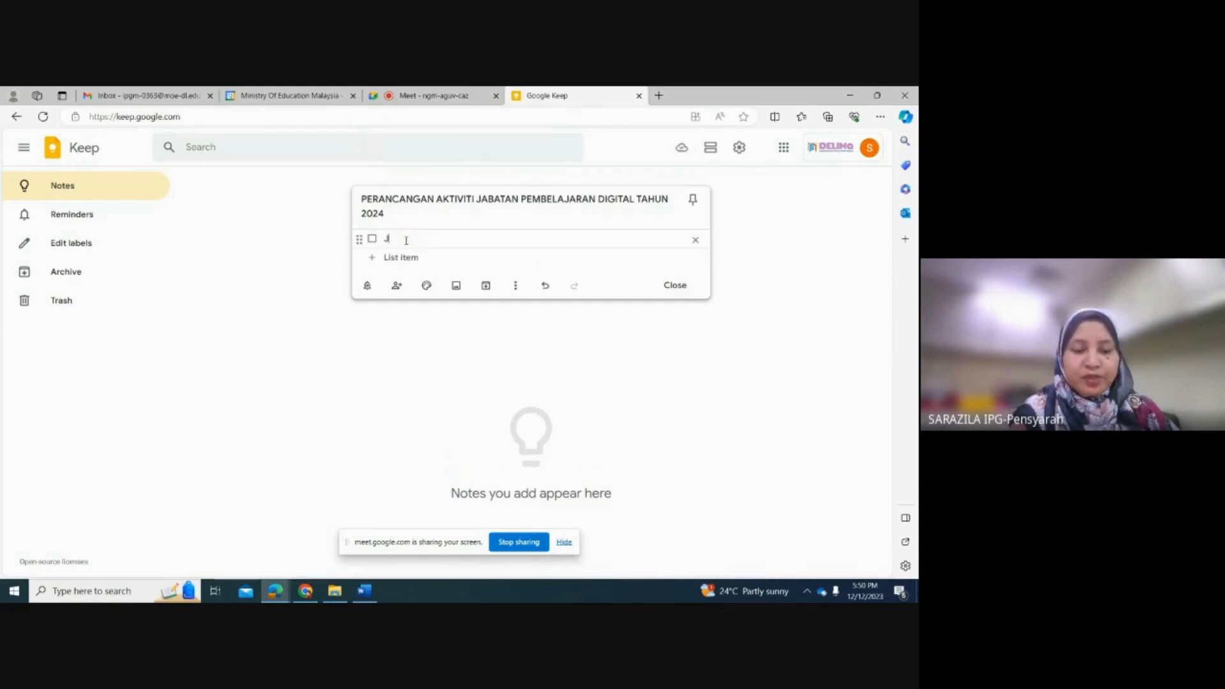
key("Caps_Lock")
type("adual")
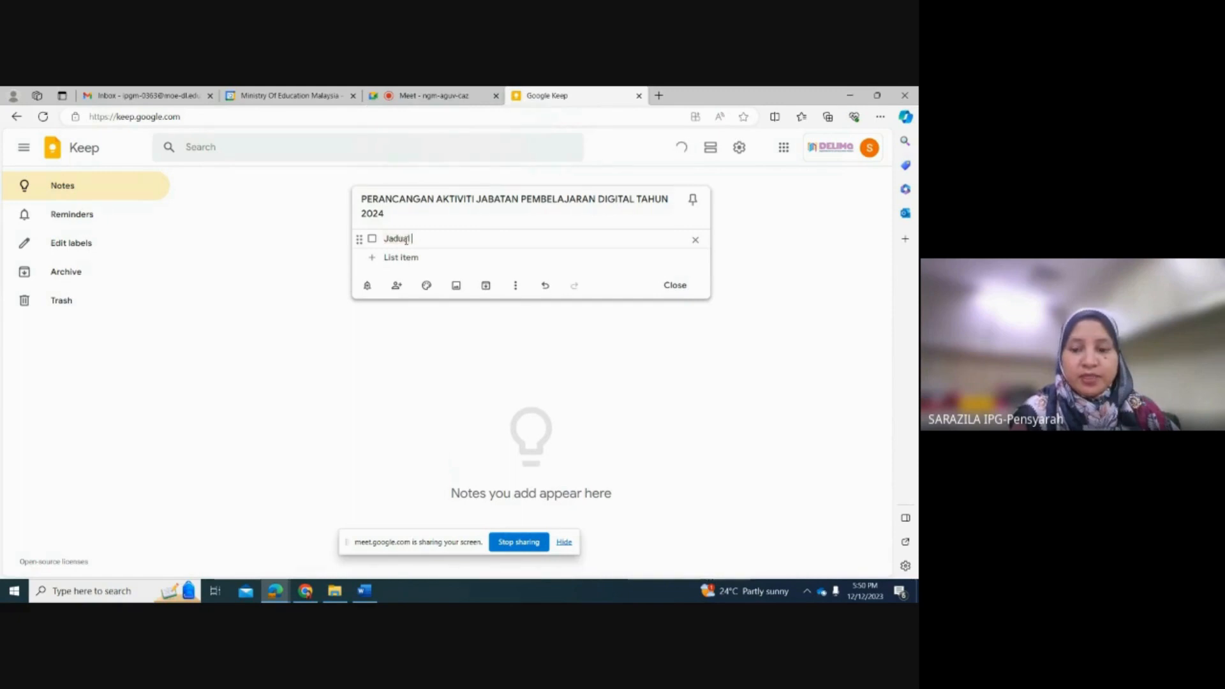
type(" Pera")
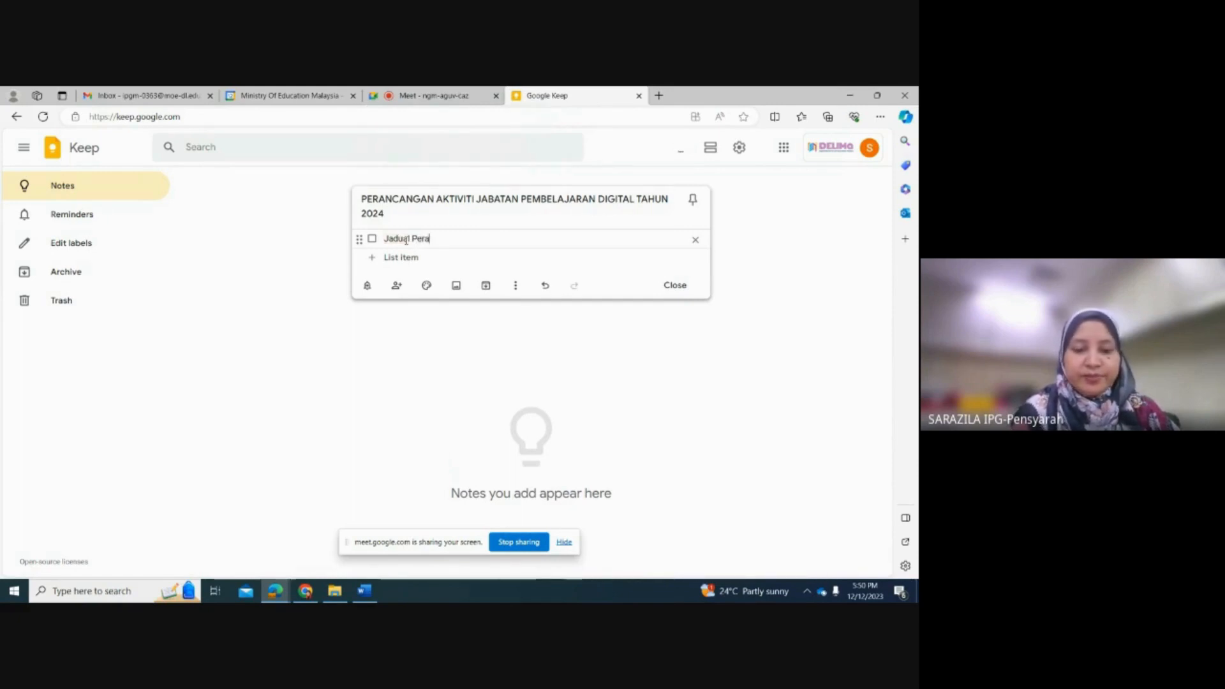
type("ncana")
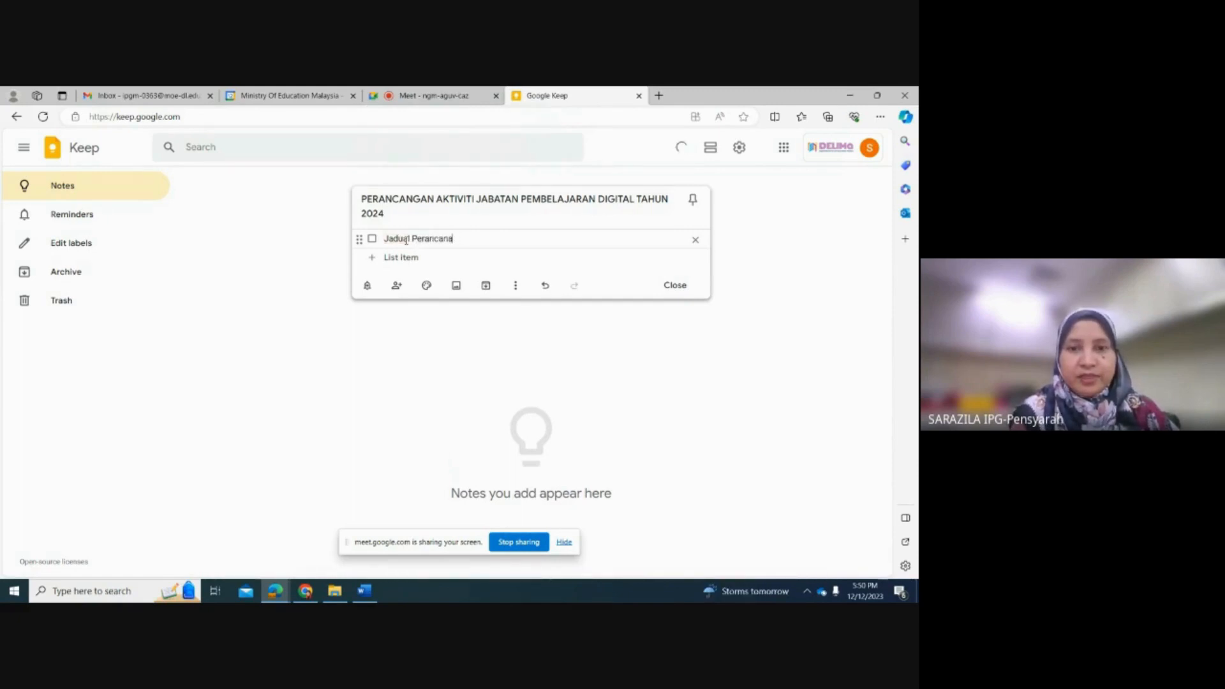
key("BackSpace")
type("gan ja")
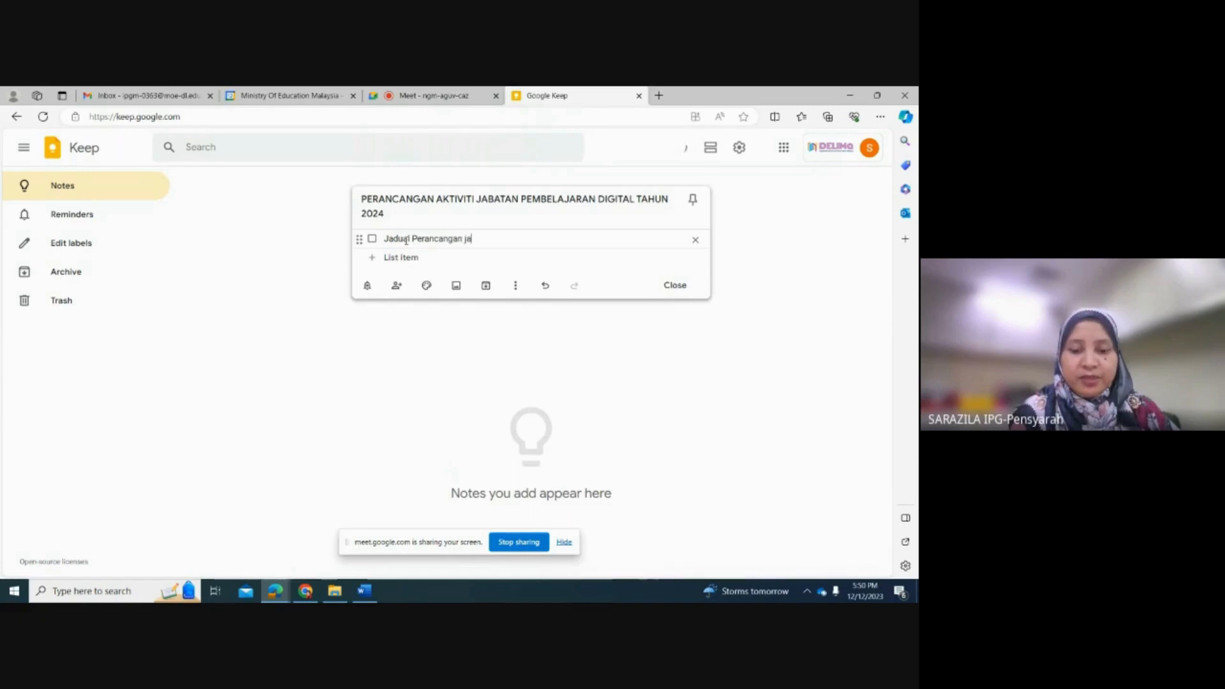
type("b")
key("BackSpace")
key("BackSpace")
key("BackSpace")
type("Ja")
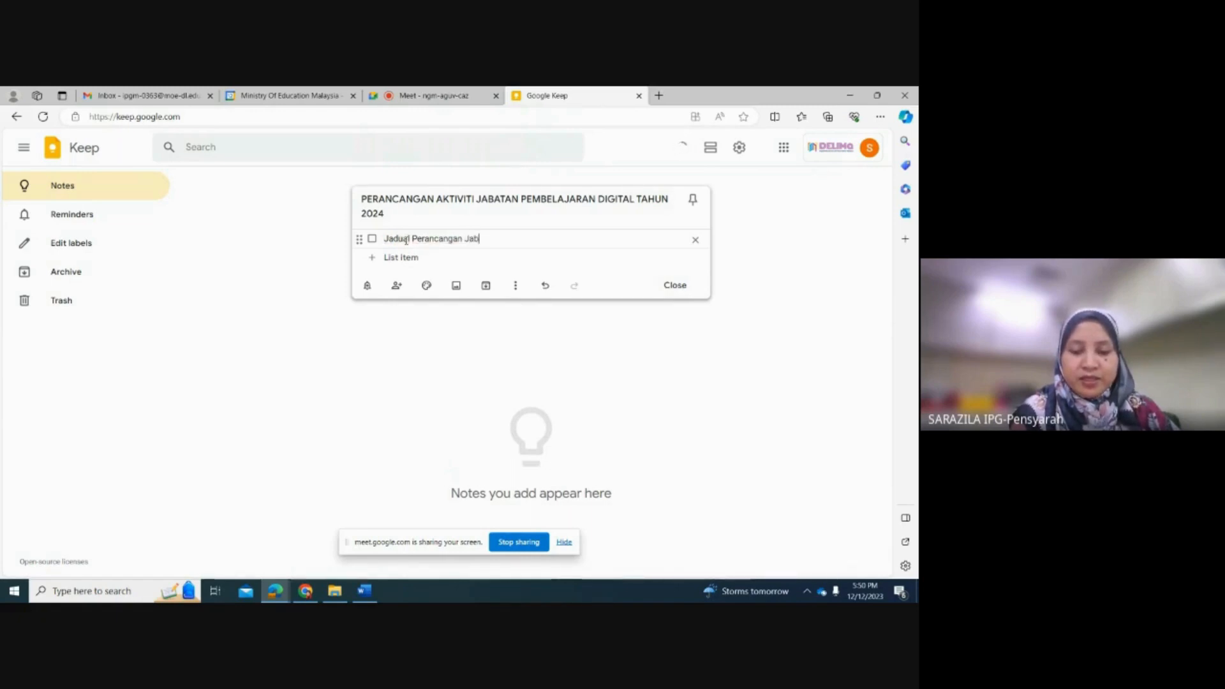
type("b Pembela")
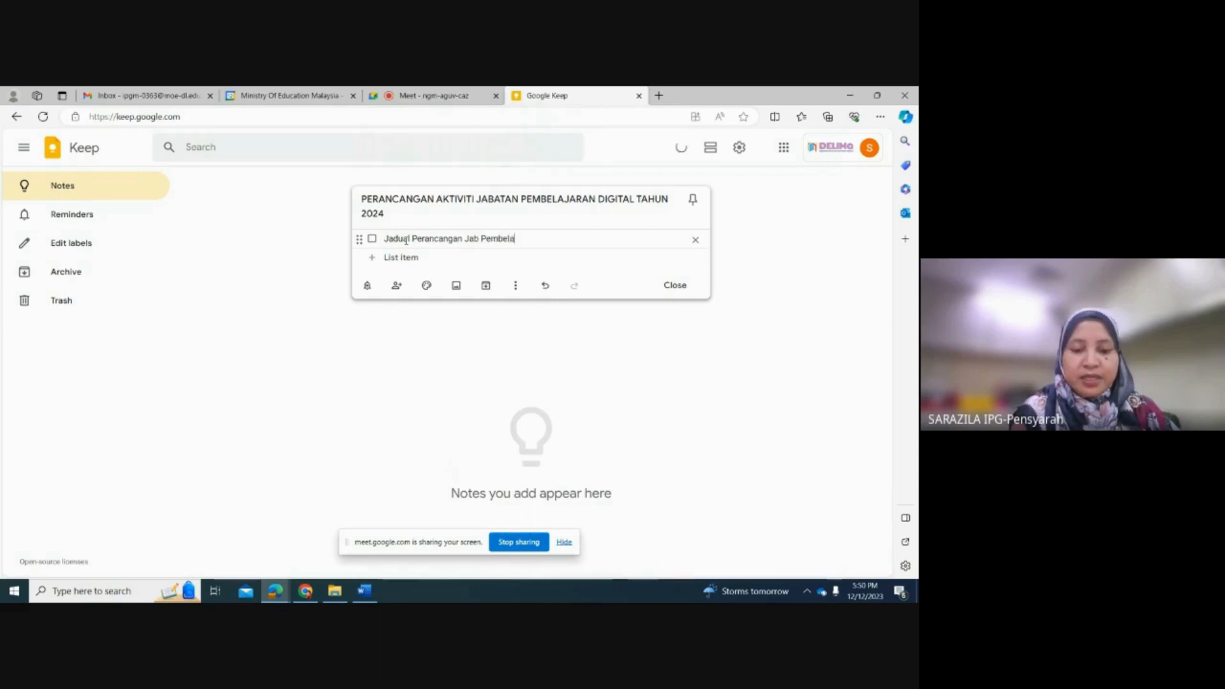
type("jaran Dig")
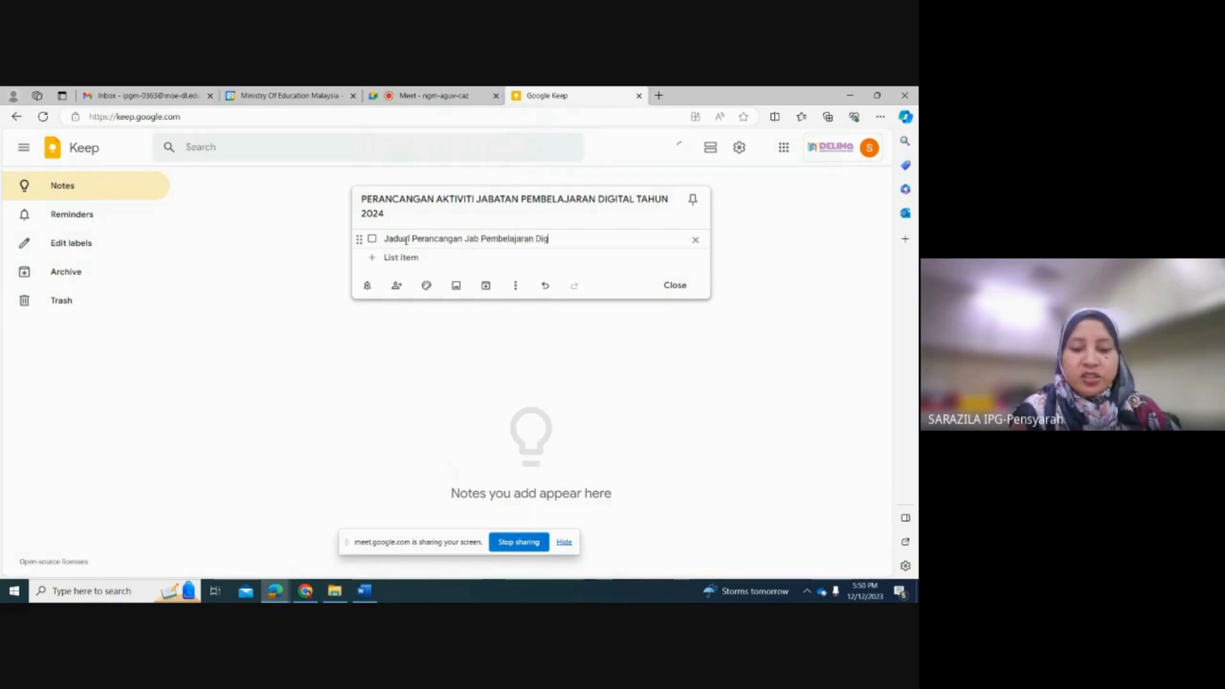
type("ital")
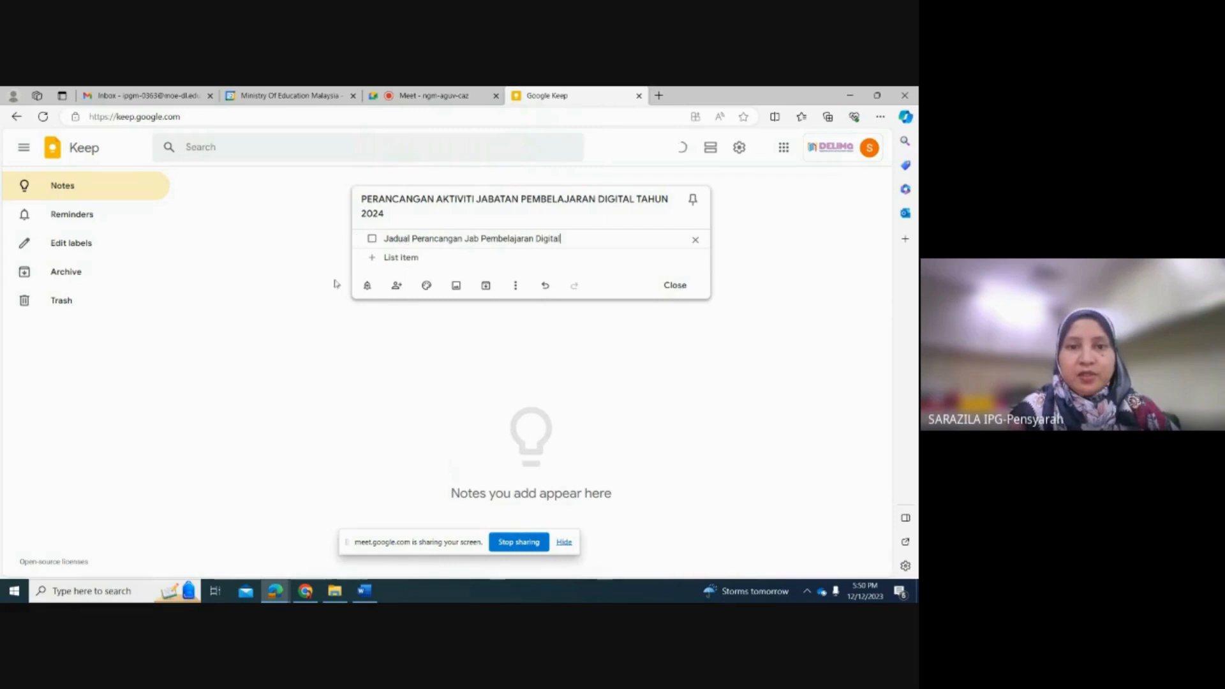
Step: Add "Mesyuarat Bulanan Jab Pembelajaran Digital" as the second item of the checklist
left_click(374, 263)
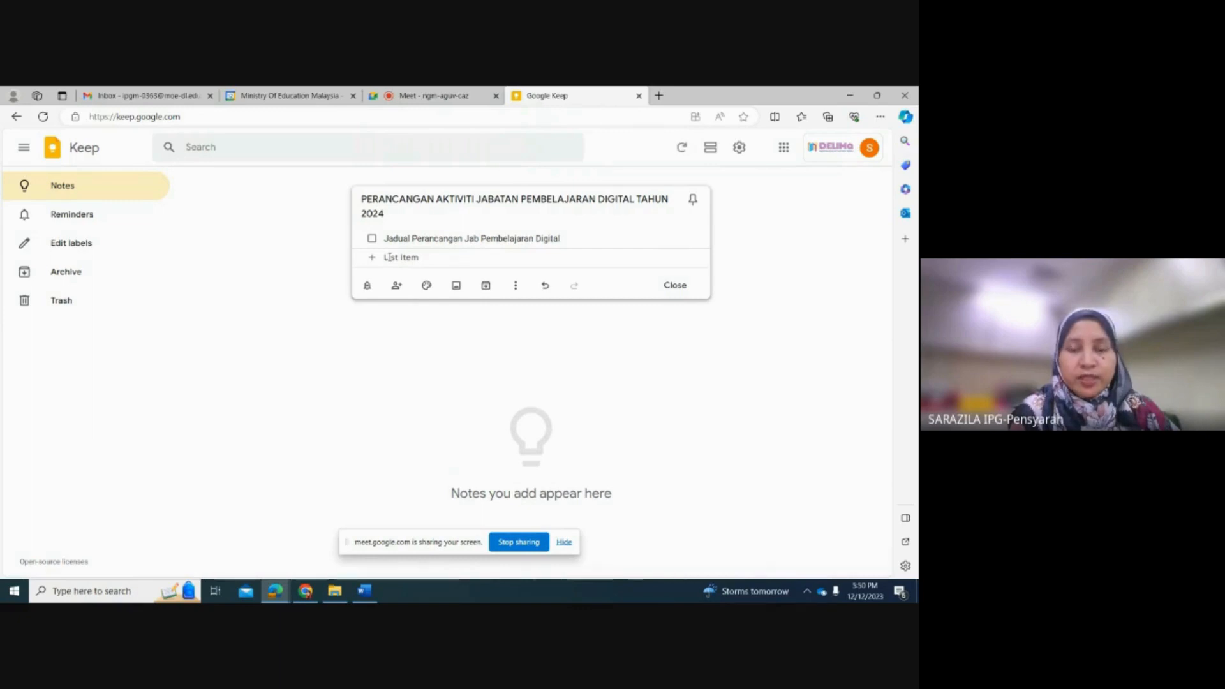
type("M")
type("yuarat ")
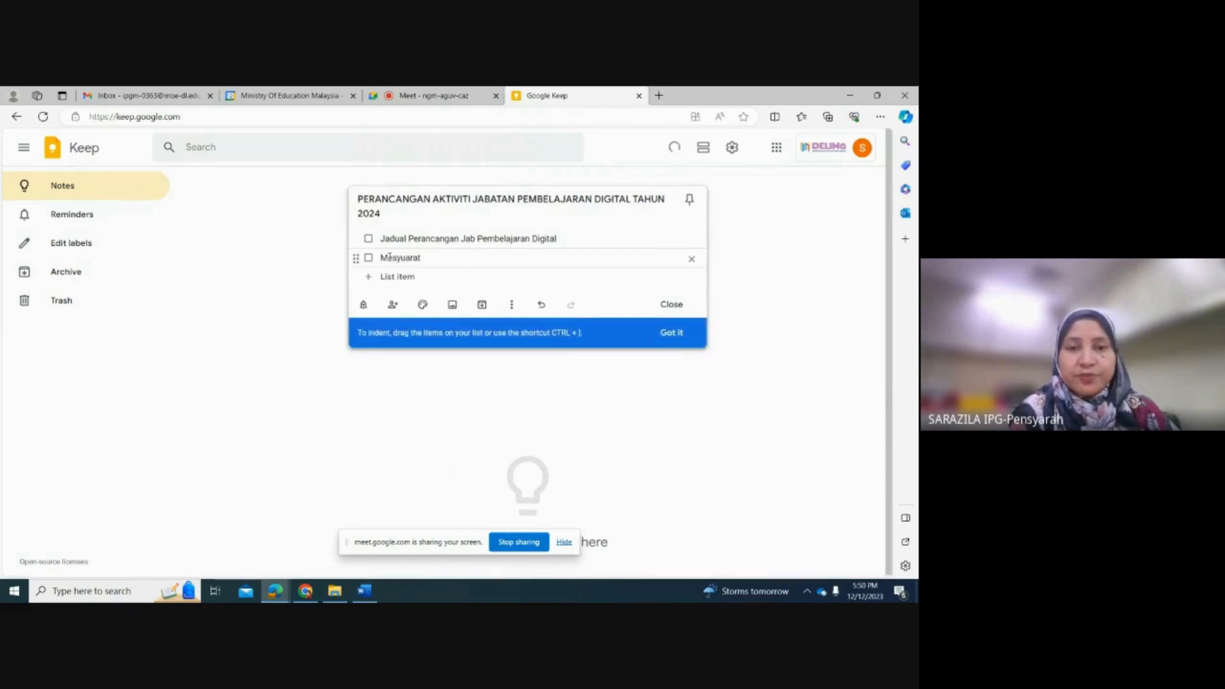
type("Min")
key("BackSpace")
key("BackSpace")
key("BackSpace")
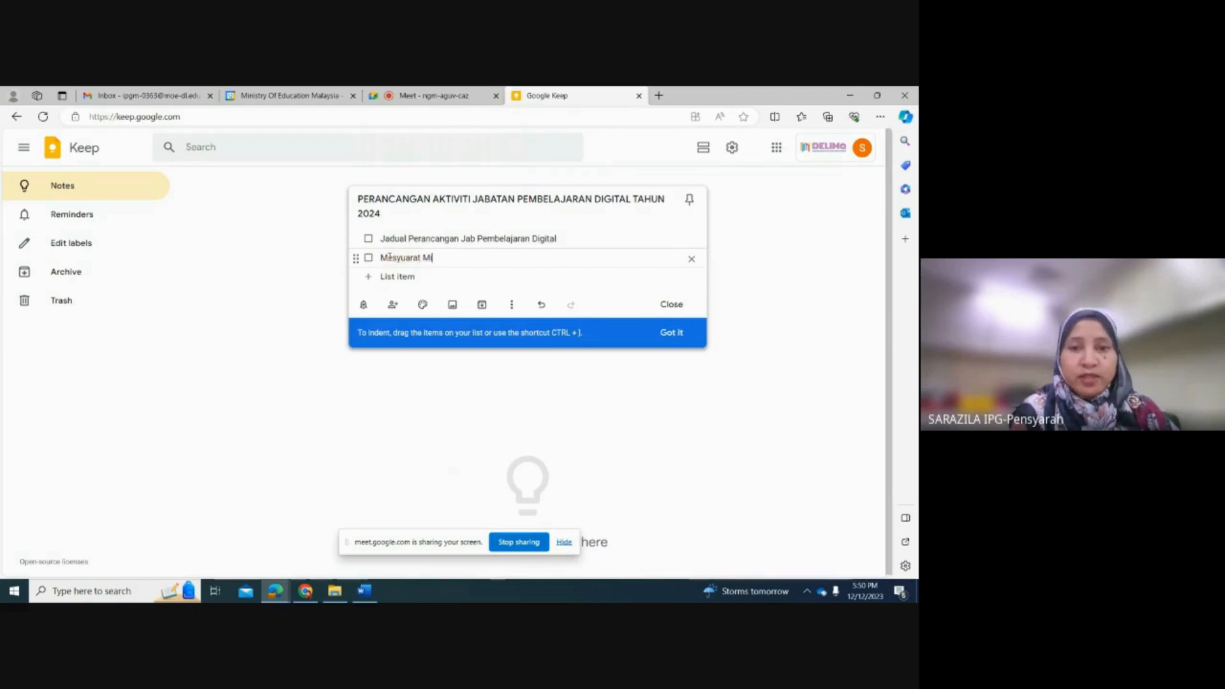
type("Bulanan ")
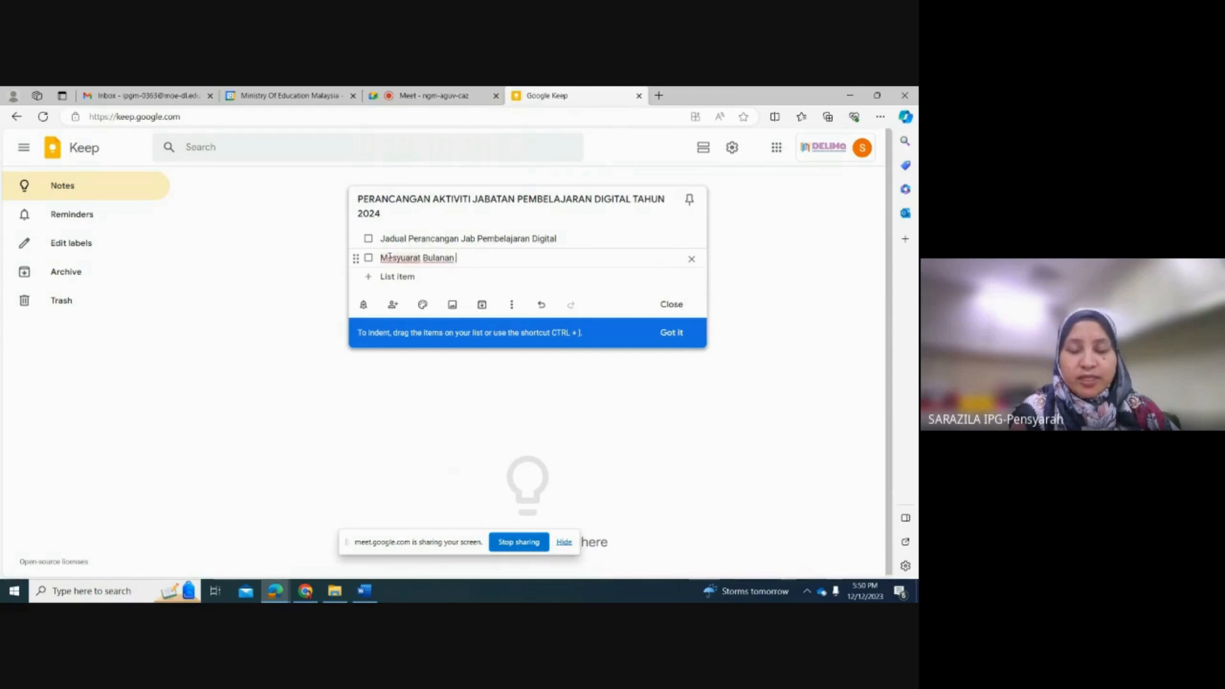
type("jab")
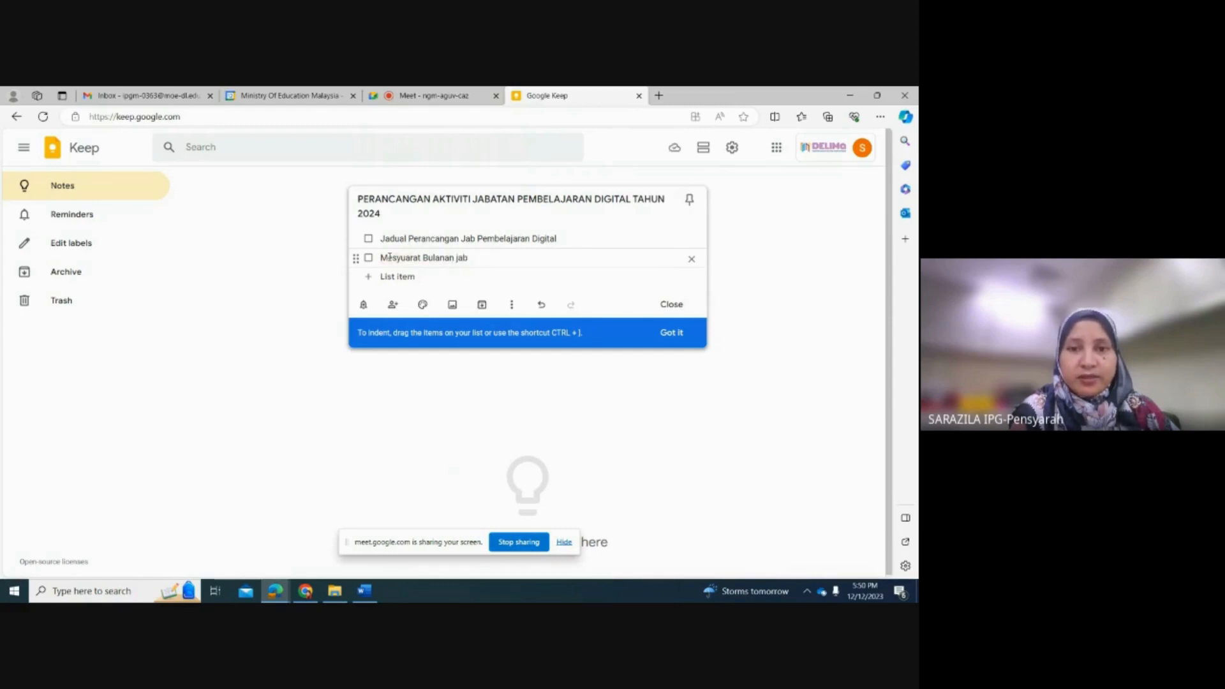
key("BackSpace")
key("BackSpace")
key("BackSpace")
type("Jab ")
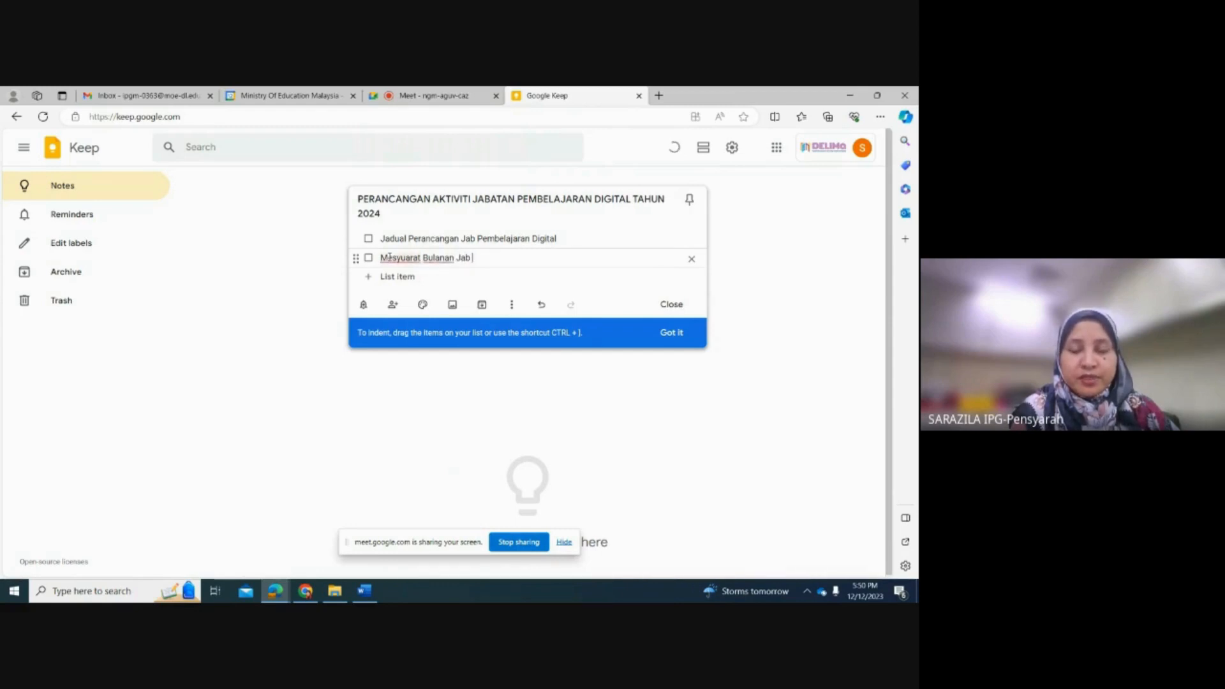
type("Pembelaj")
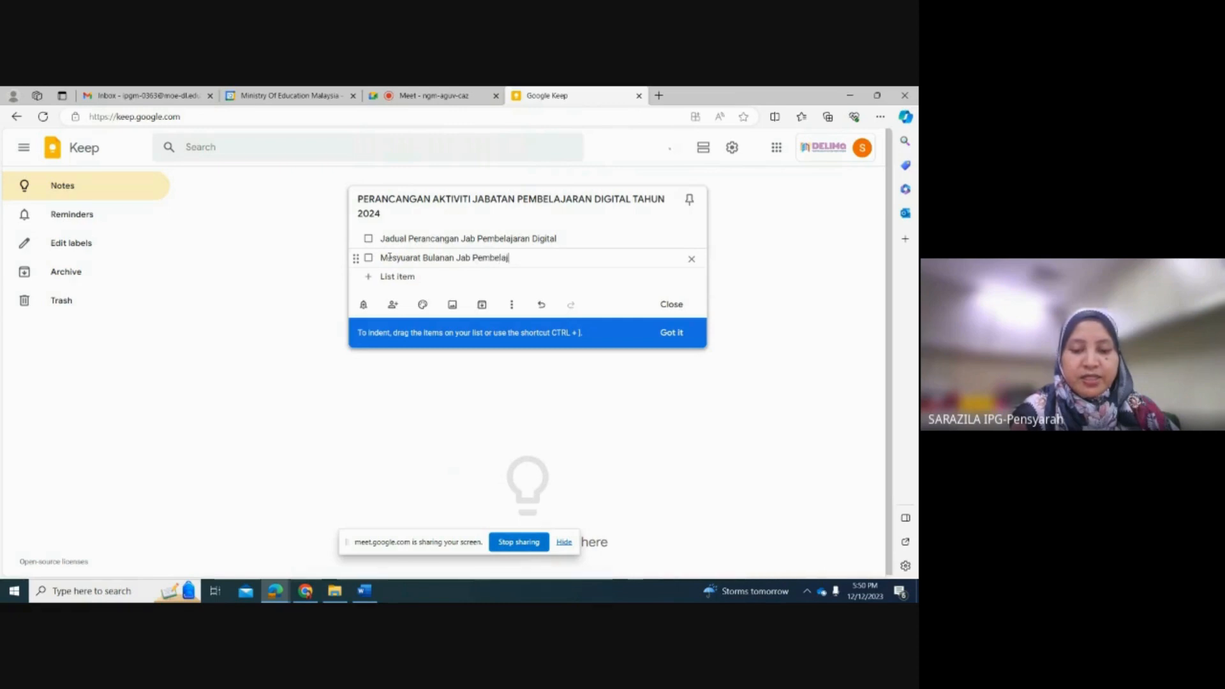
type("aran Dig")
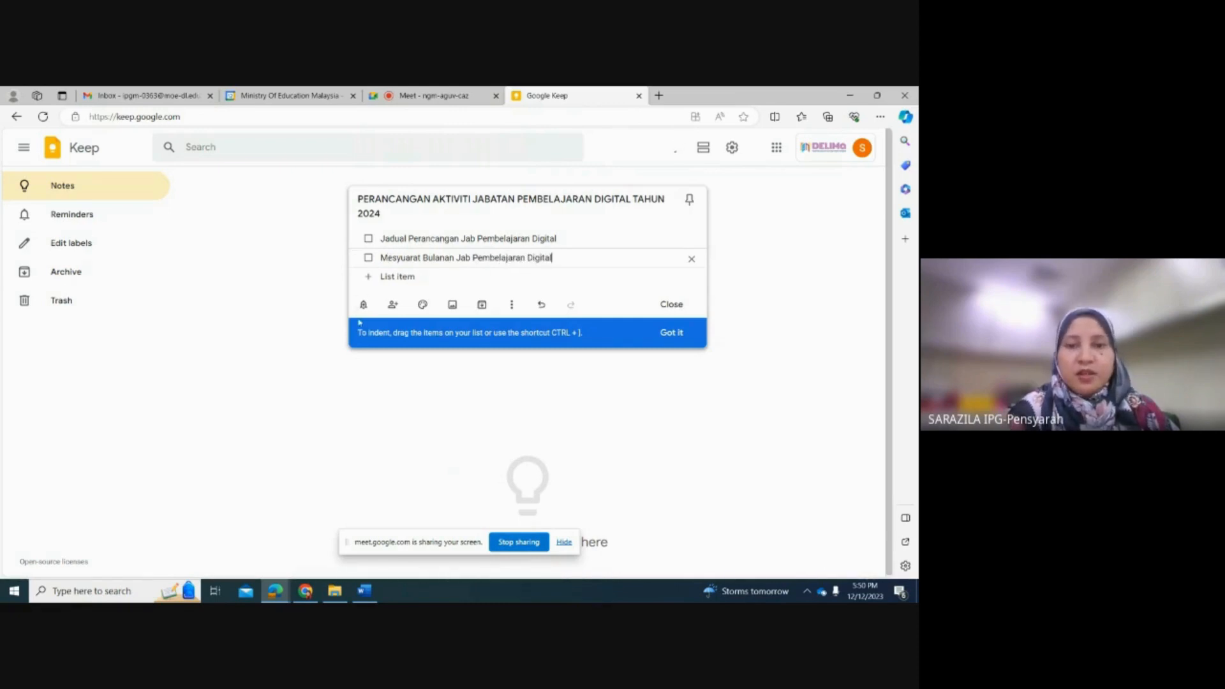
type("ital")
Step: Add "Aktiviti BPG Skop 3 dan Skop 4" as the third item of the checklist
left_click(376, 278)
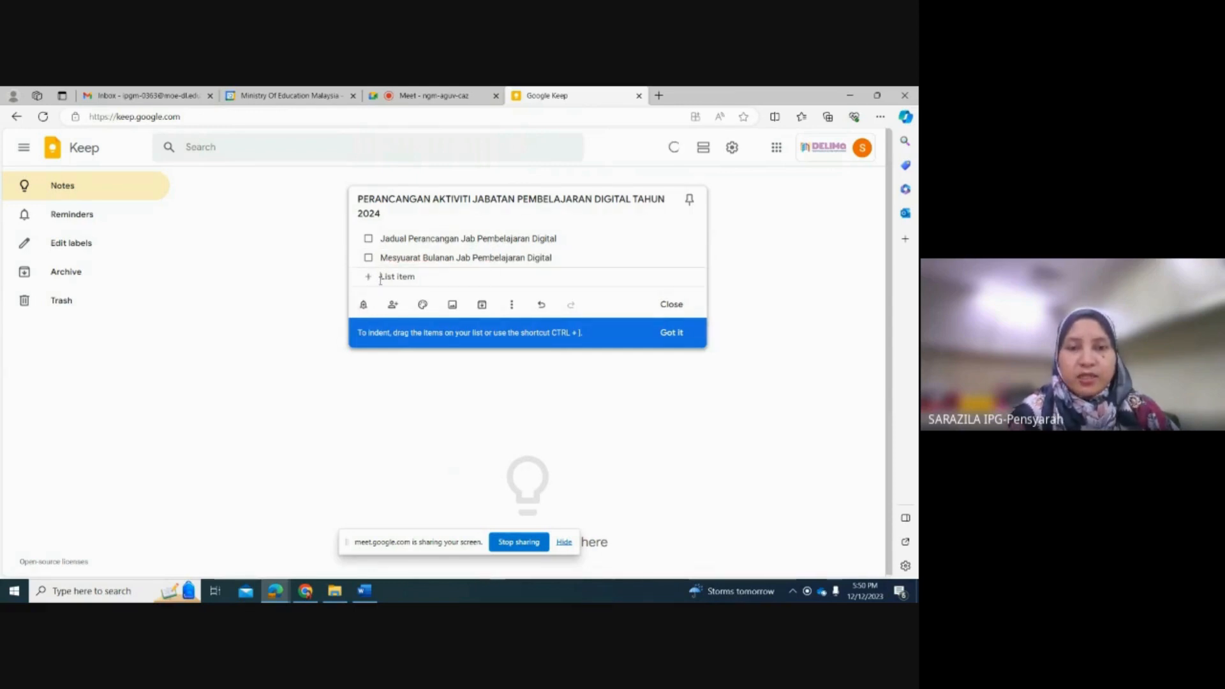
type("Ak")
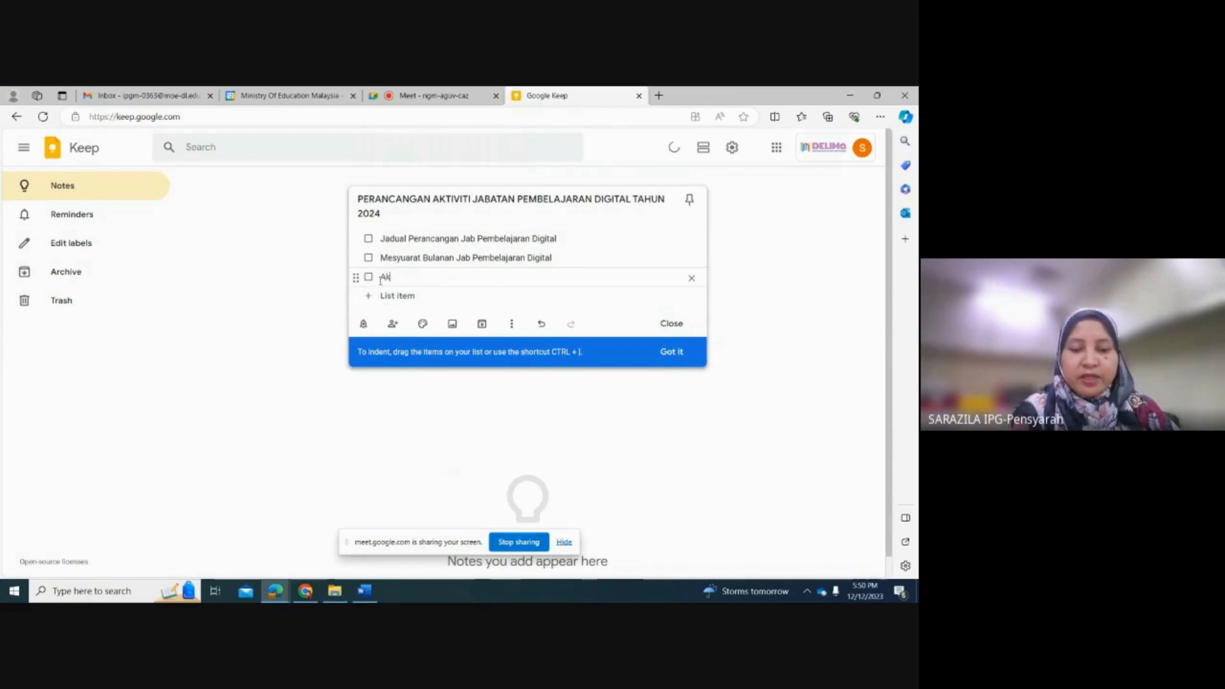
type("tivitivito")
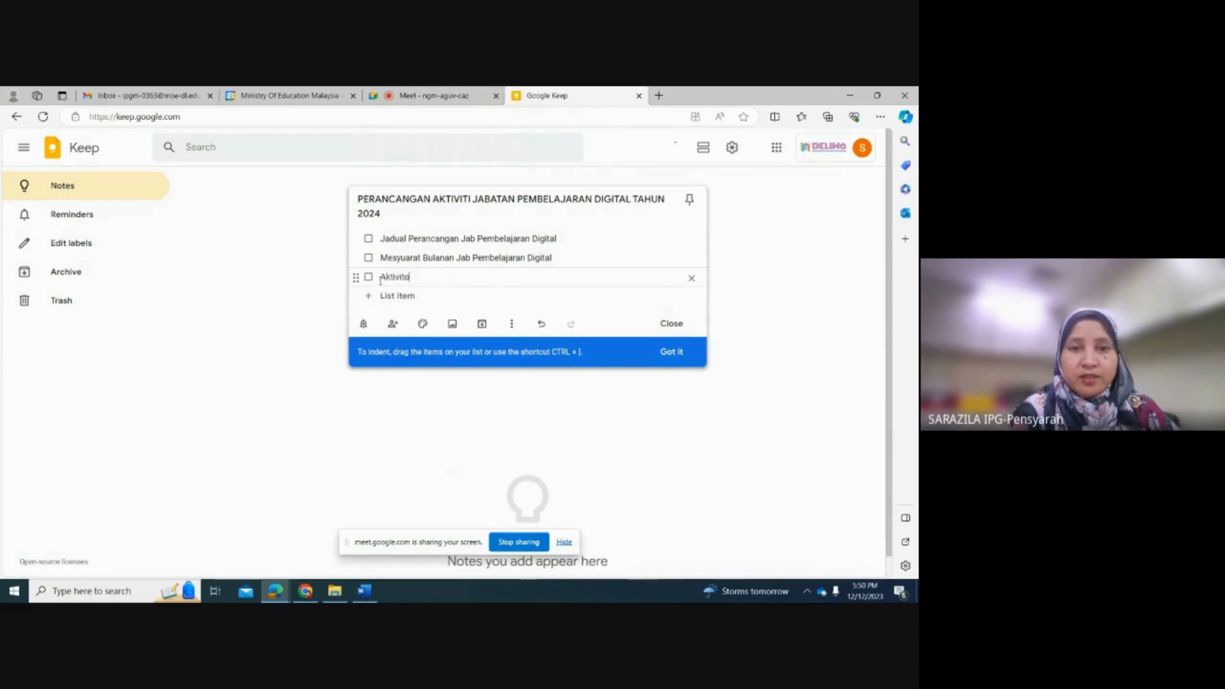
key("BackSpace")
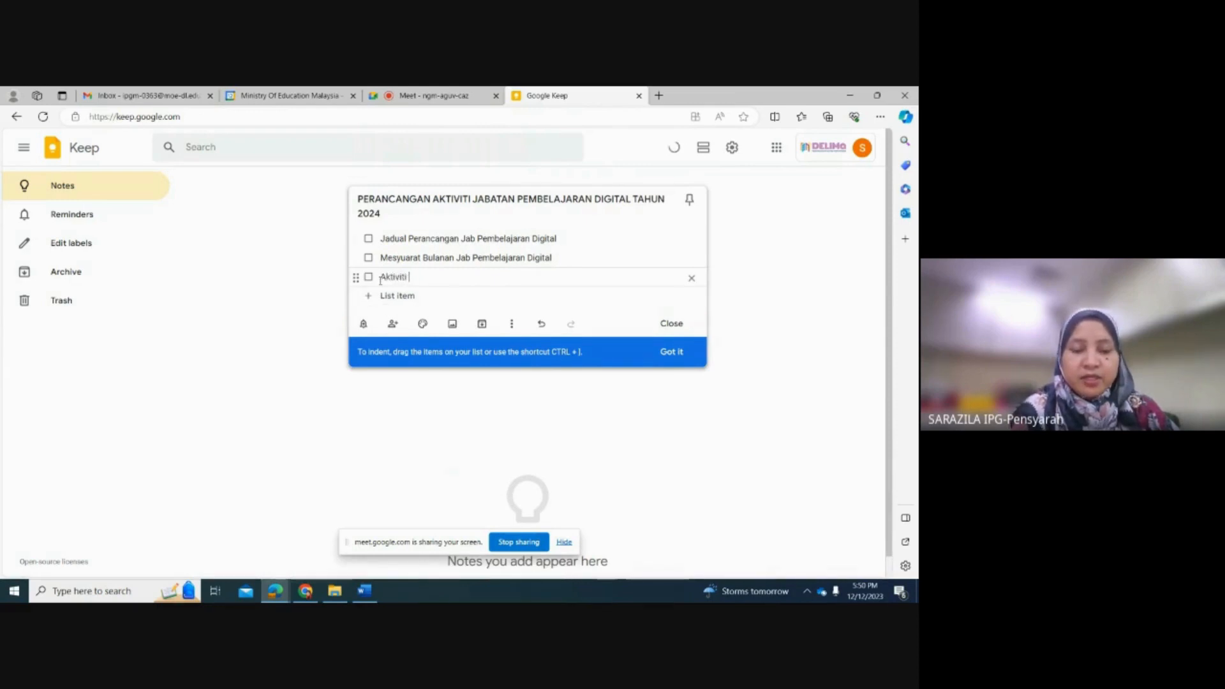
type("BPG")
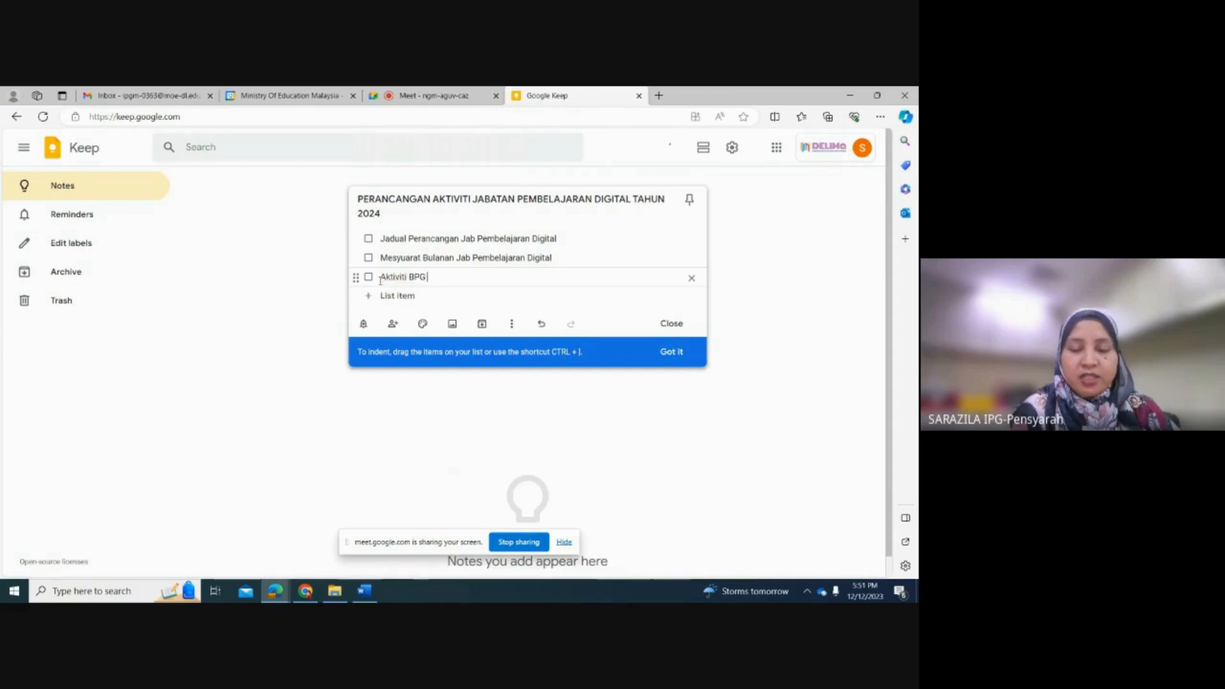
type(" Skop 3 dan")
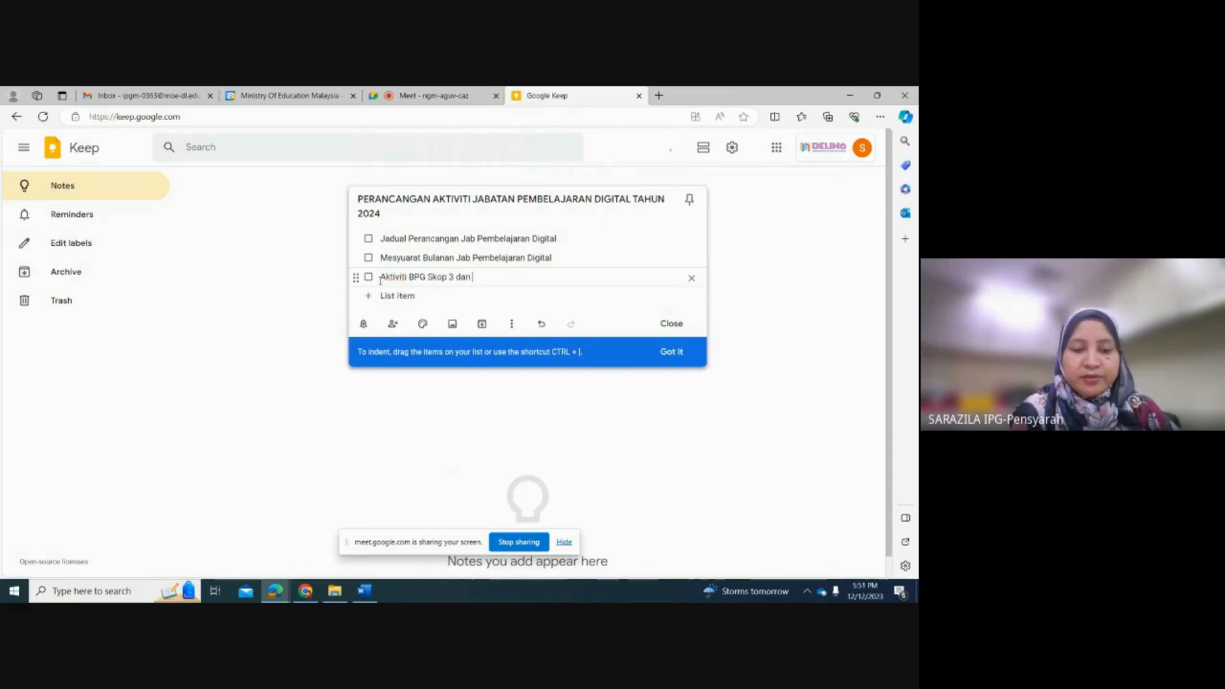
type(" Skop 4")
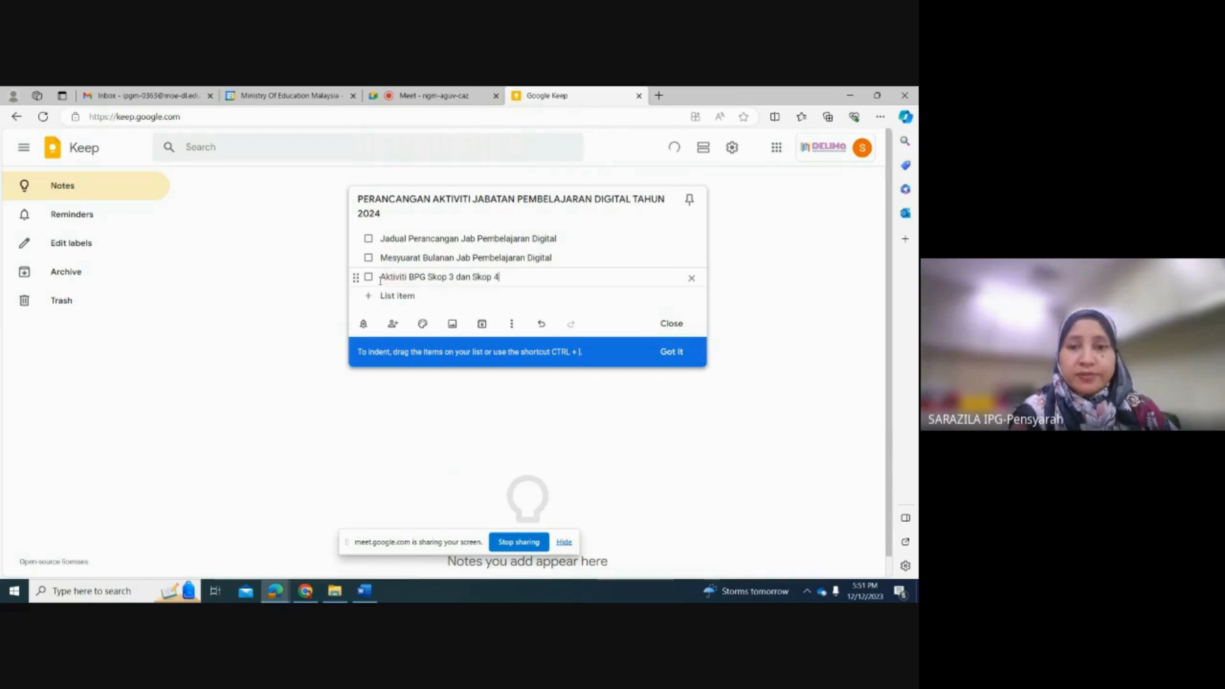
Step: Add "Bengkel Pembangunan Kandungan Digital IPG Kampus" as the fourth item of the checklist and close the note
left_click(370, 297)
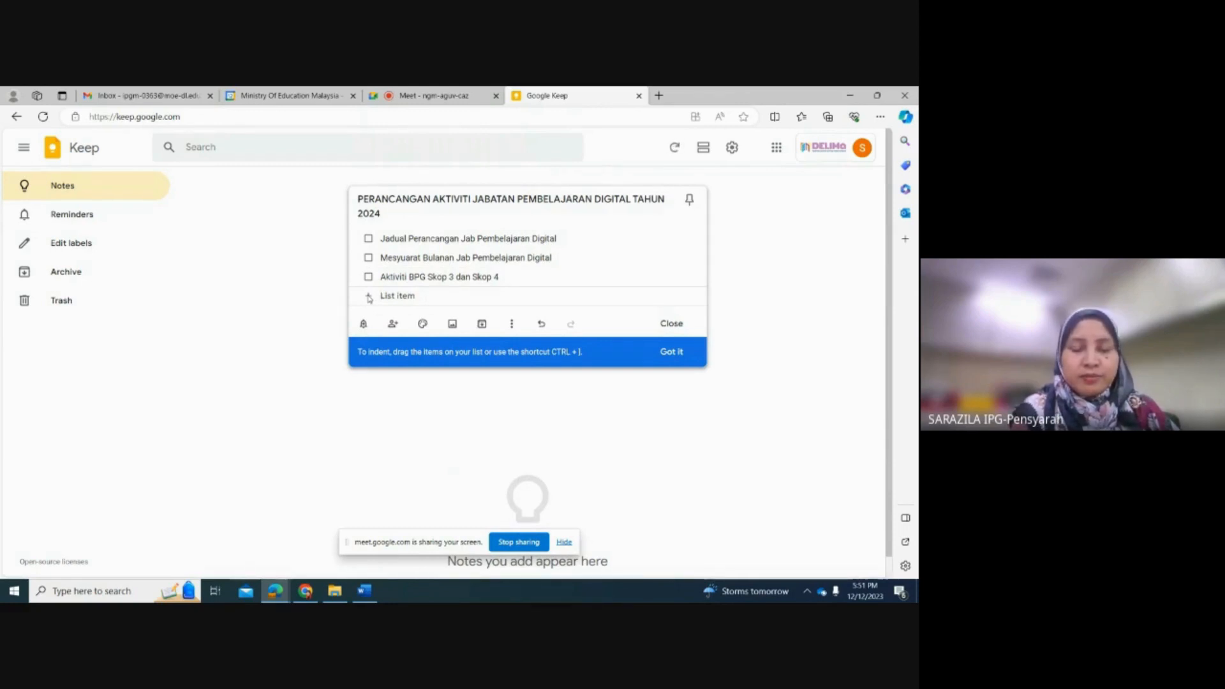
type("M")
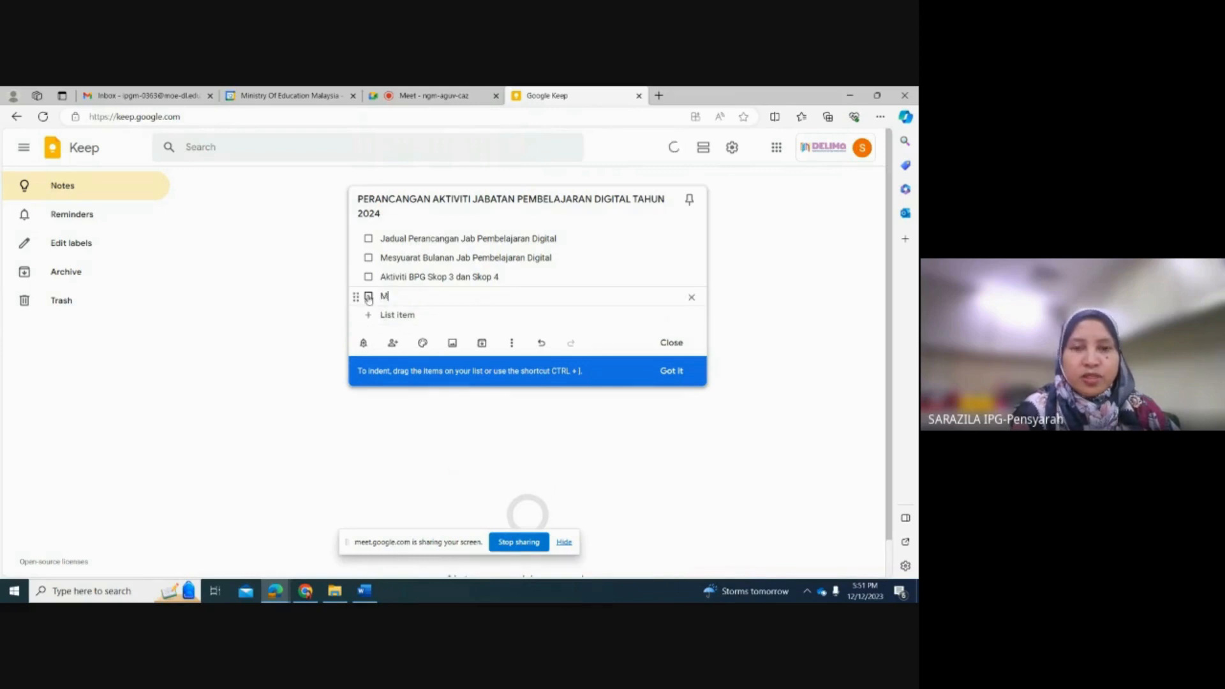
type("Beng")
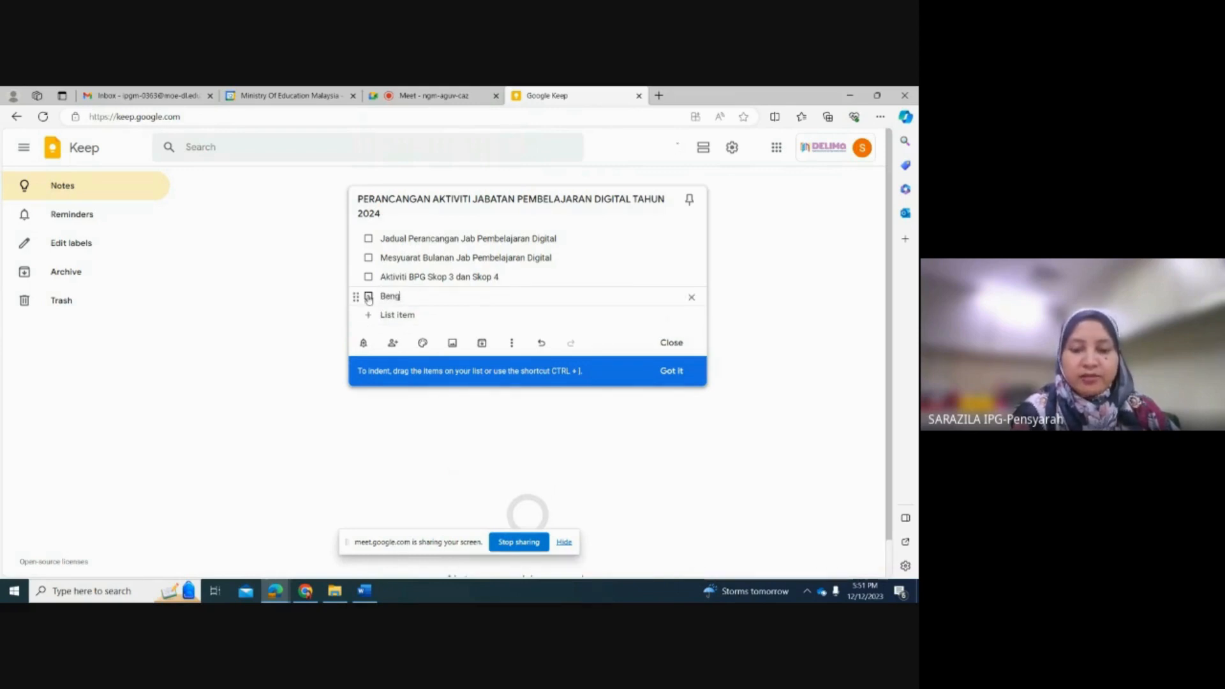
type("kel ")
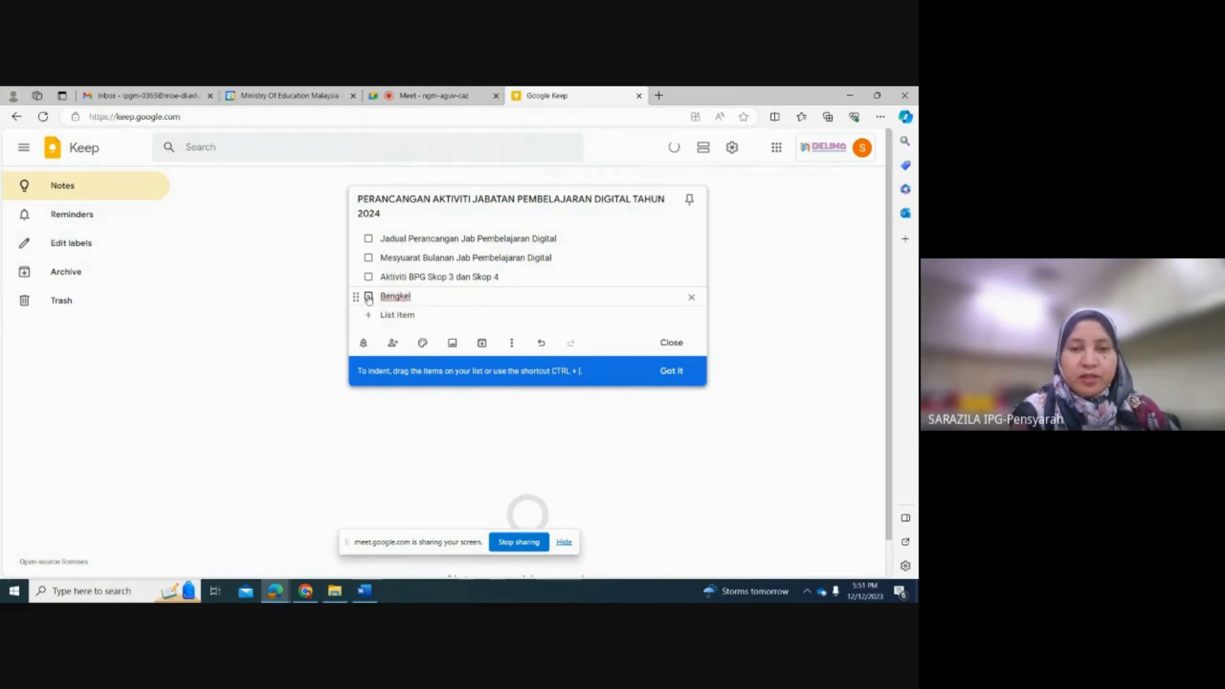
type("pembnag")
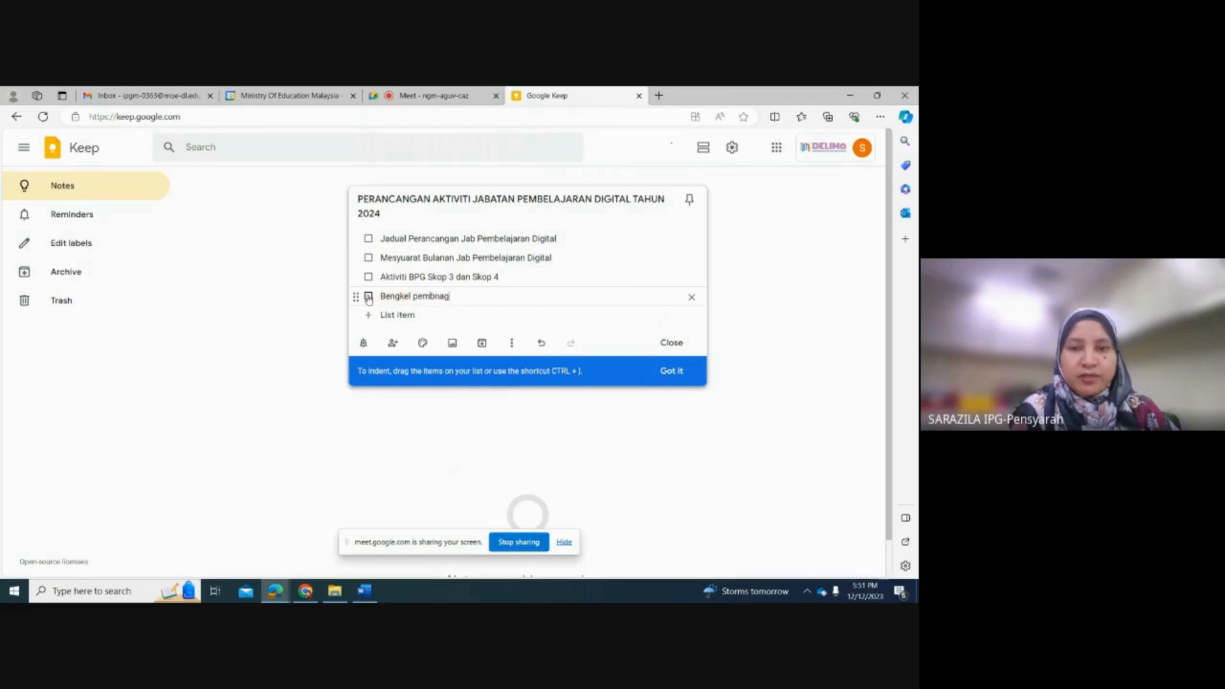
key("BackSpace")
key("BackSpace")
key("BackSpace")
key("BackSpace")
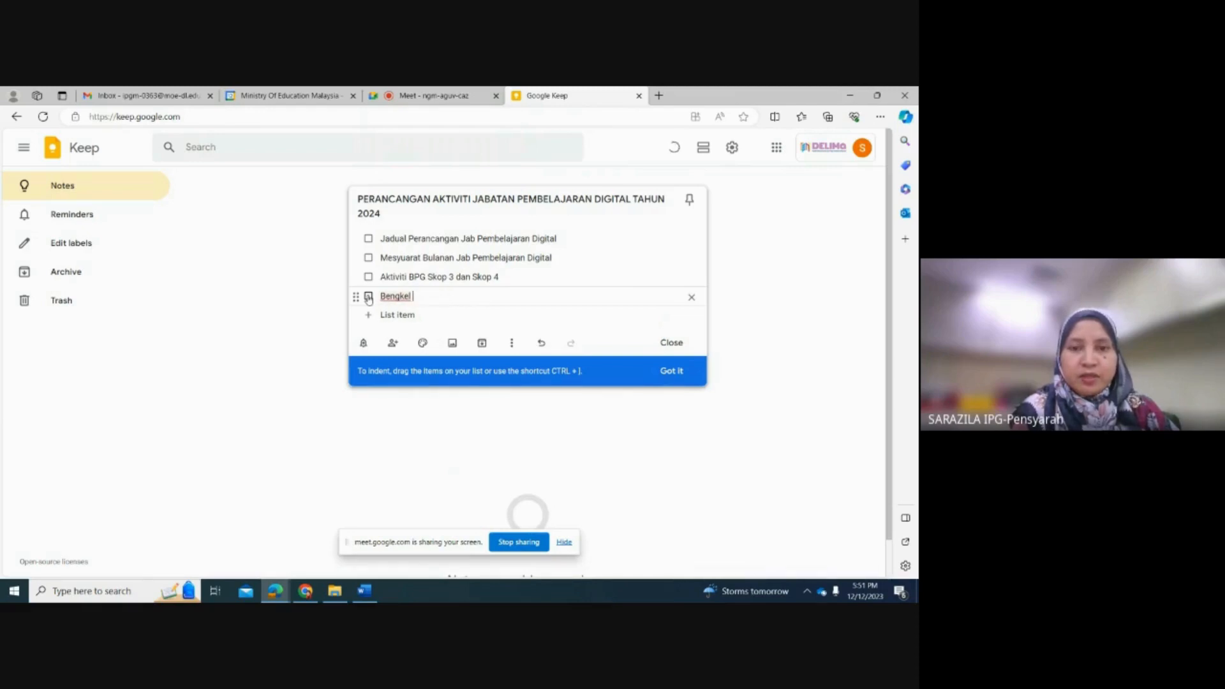
type("Pemba")
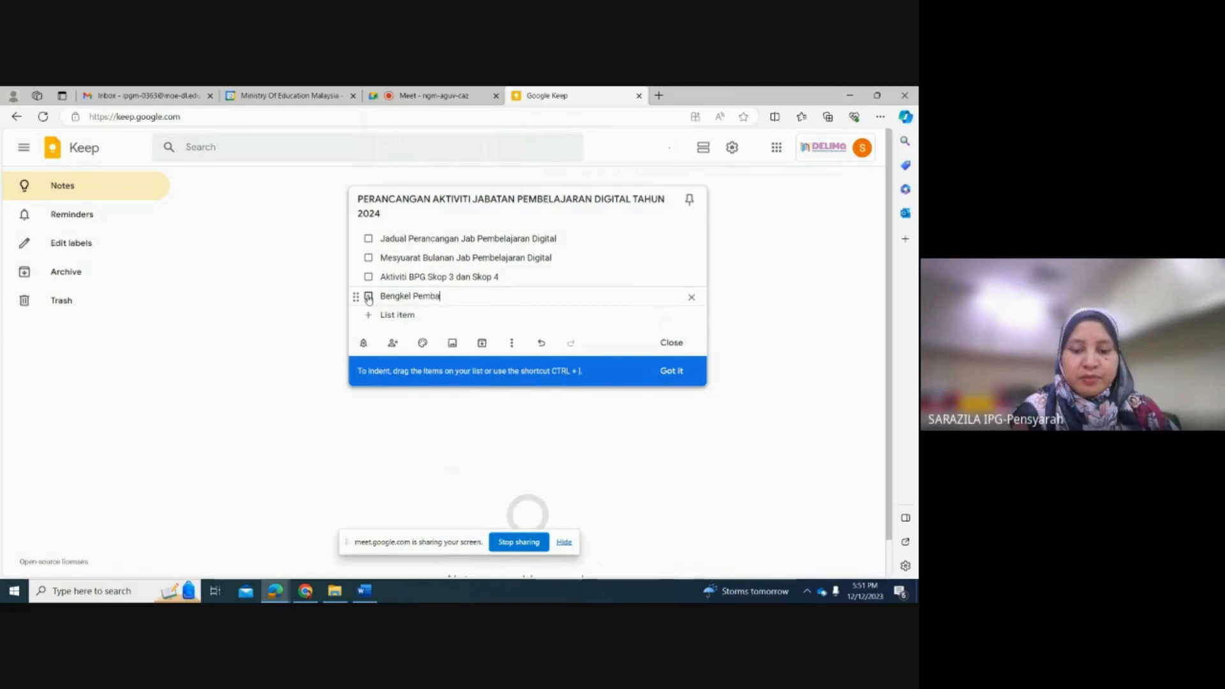
type("ngunan kandungan")
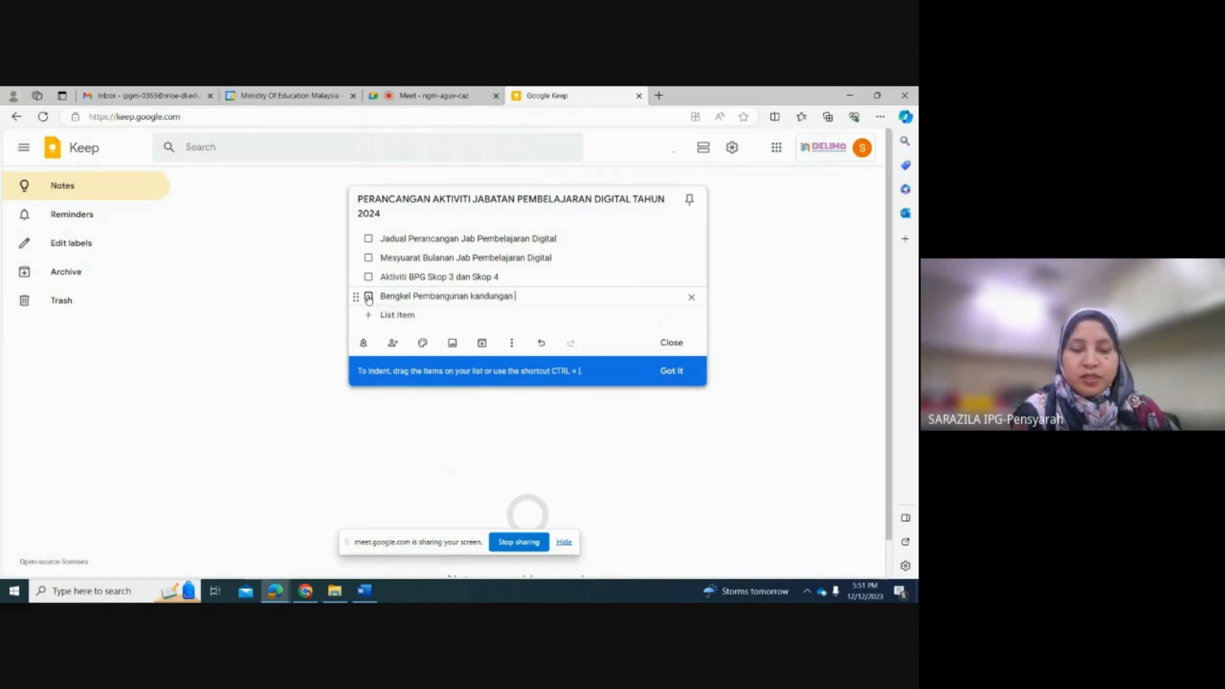
type(" Digital")
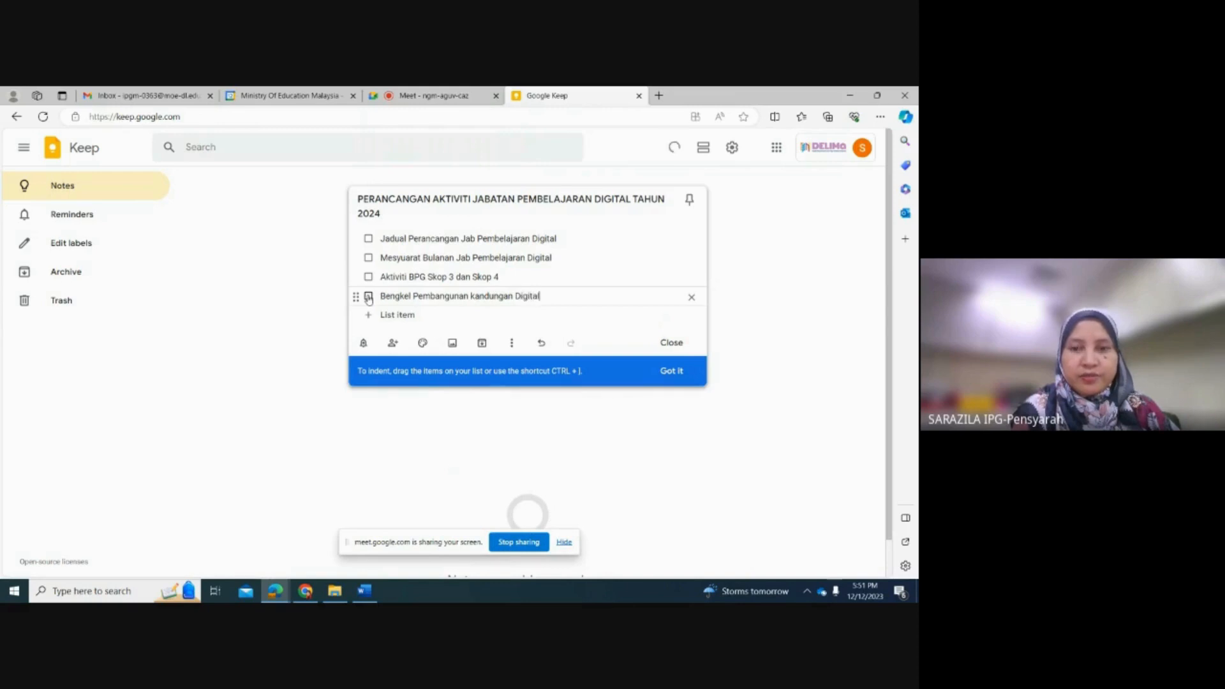
type(" IPG")
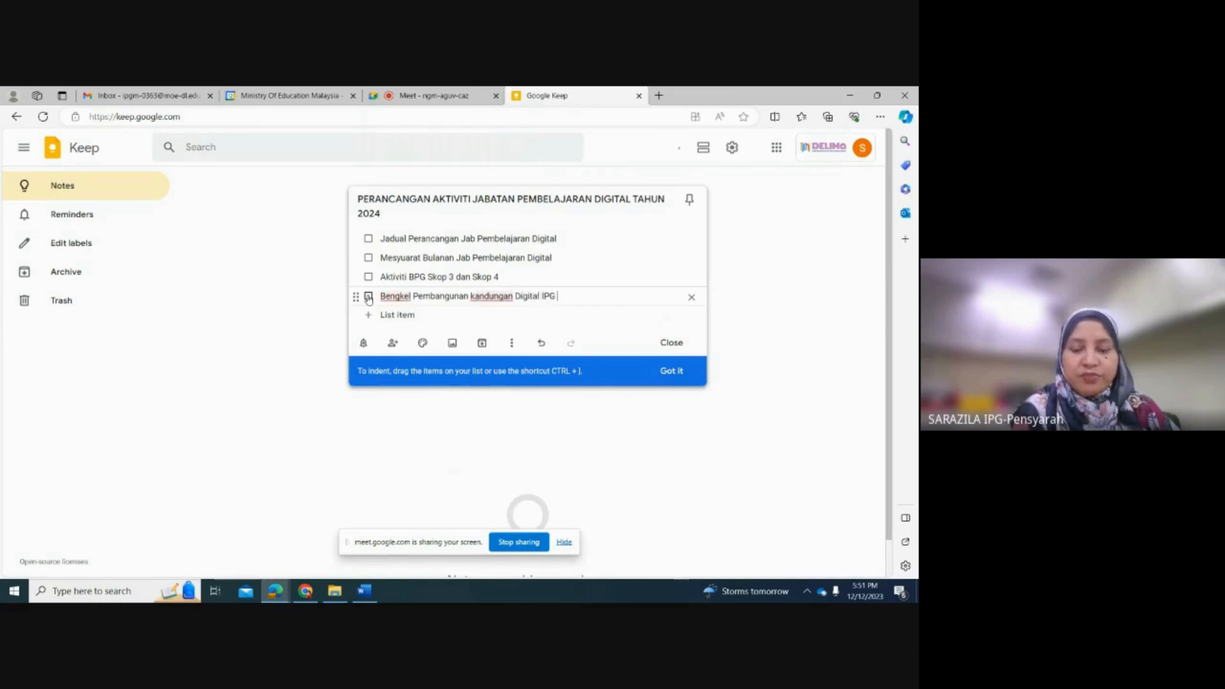
type(" Kampi")
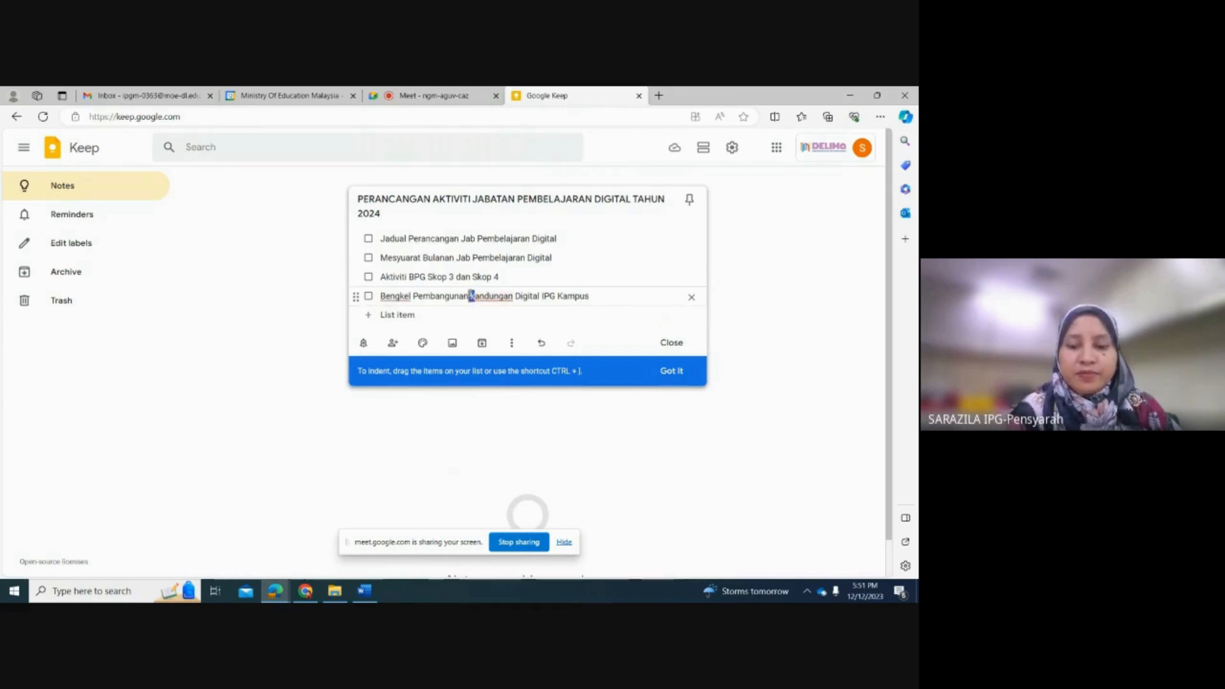
type("K")
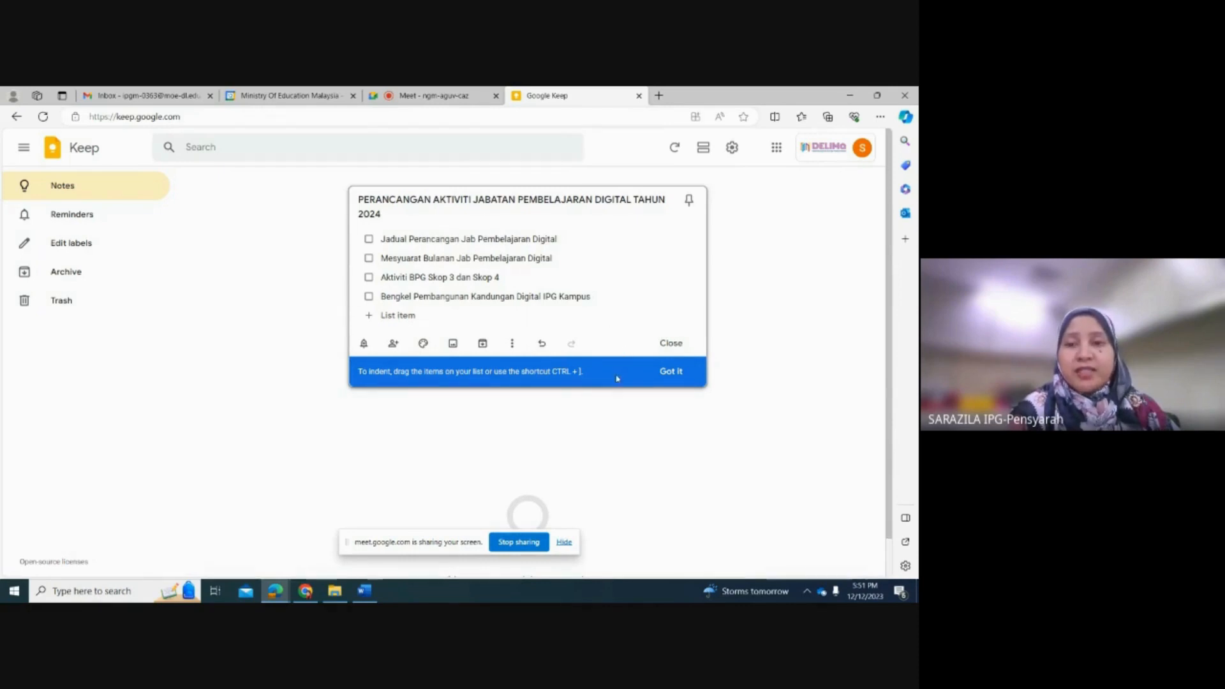
left_click(669, 371)
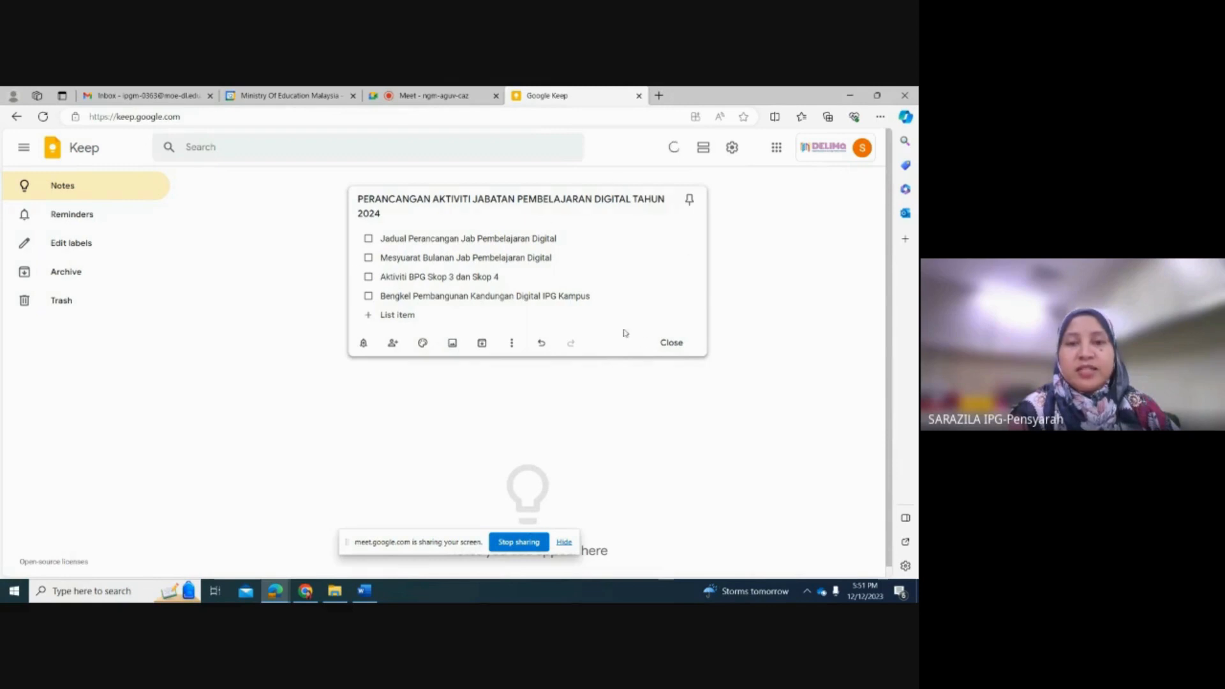
left_click(664, 343)
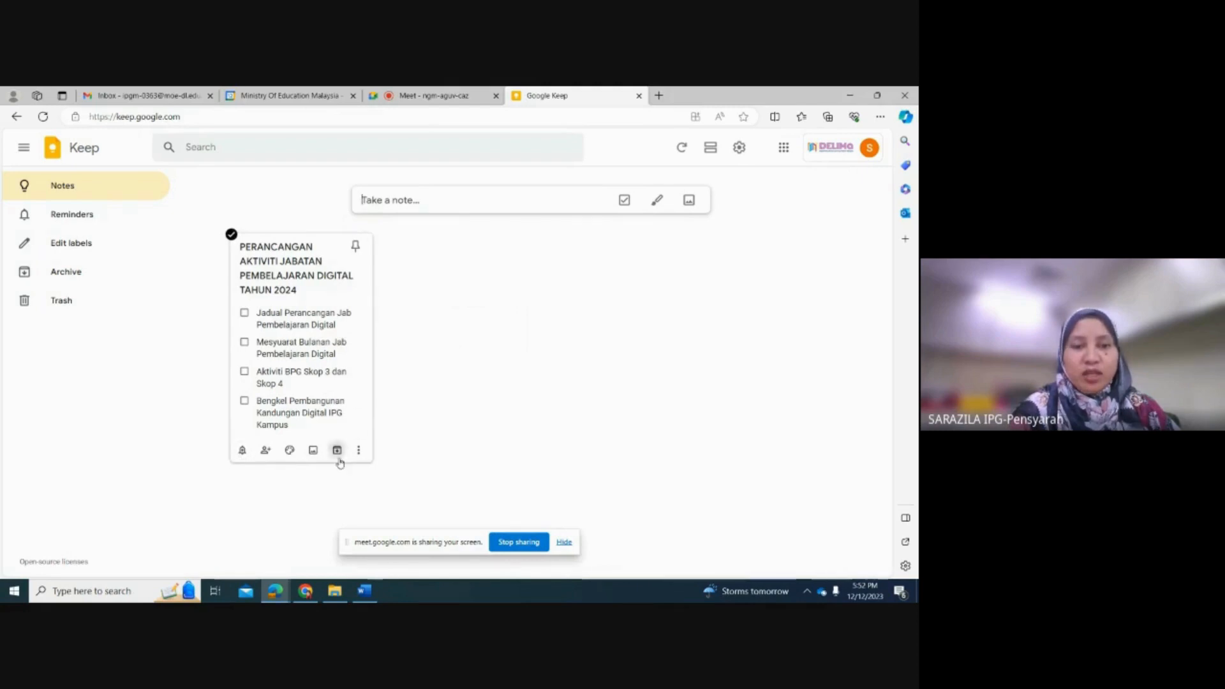
Step: Try the first four background images on the checklist note and apply the one with green trees
left_click(290, 451)
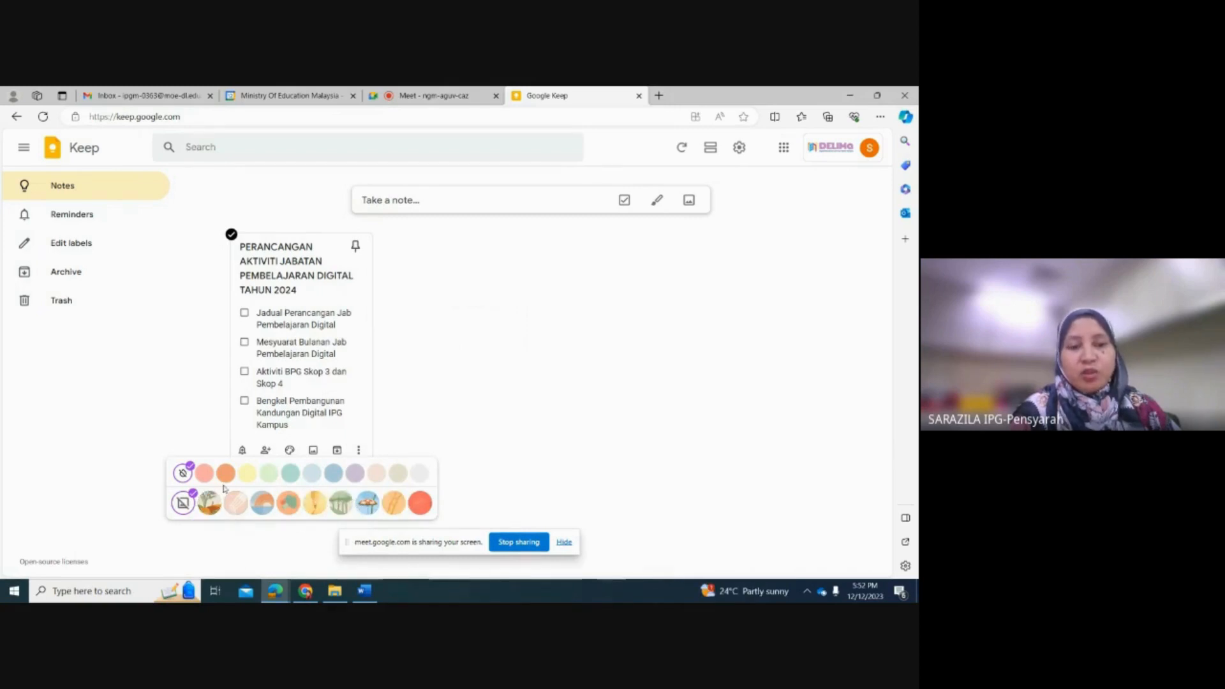
left_click(210, 505)
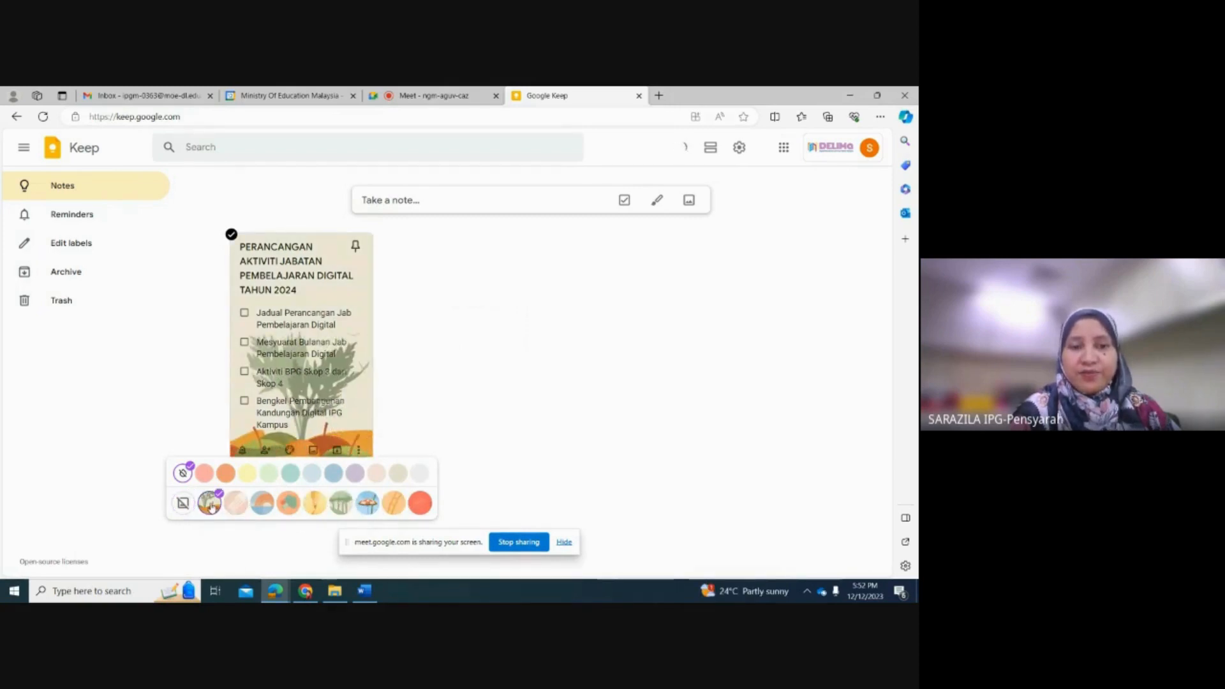
left_click(233, 506)
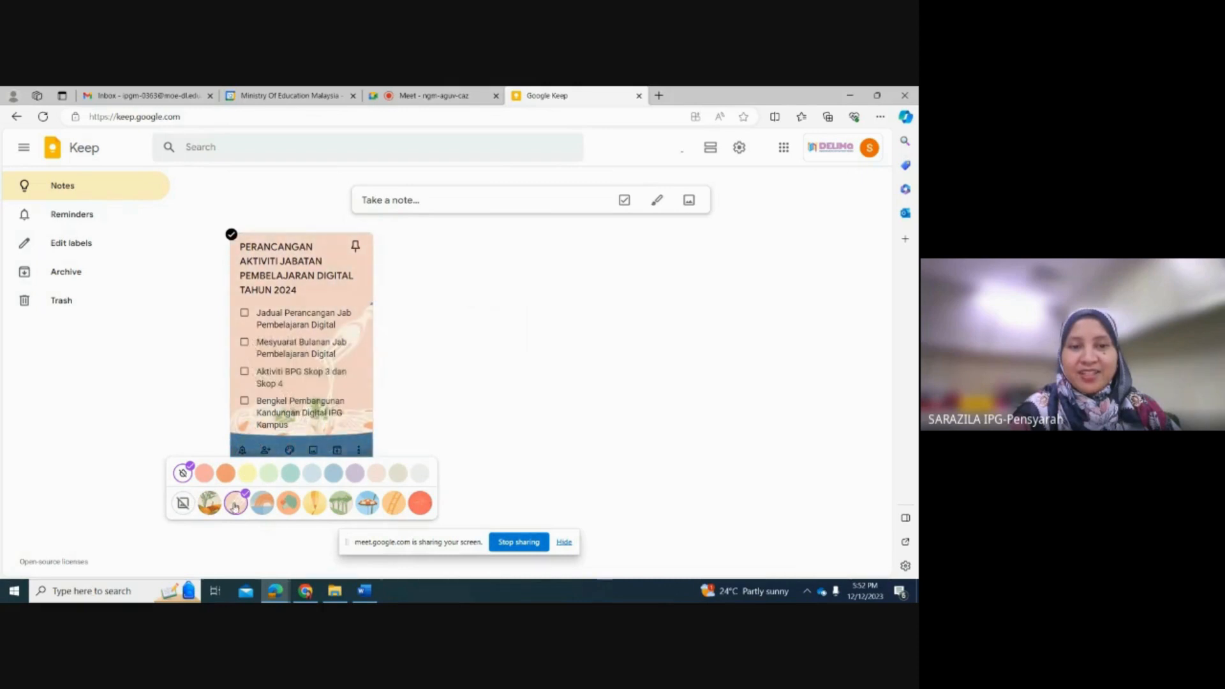
left_click(259, 506)
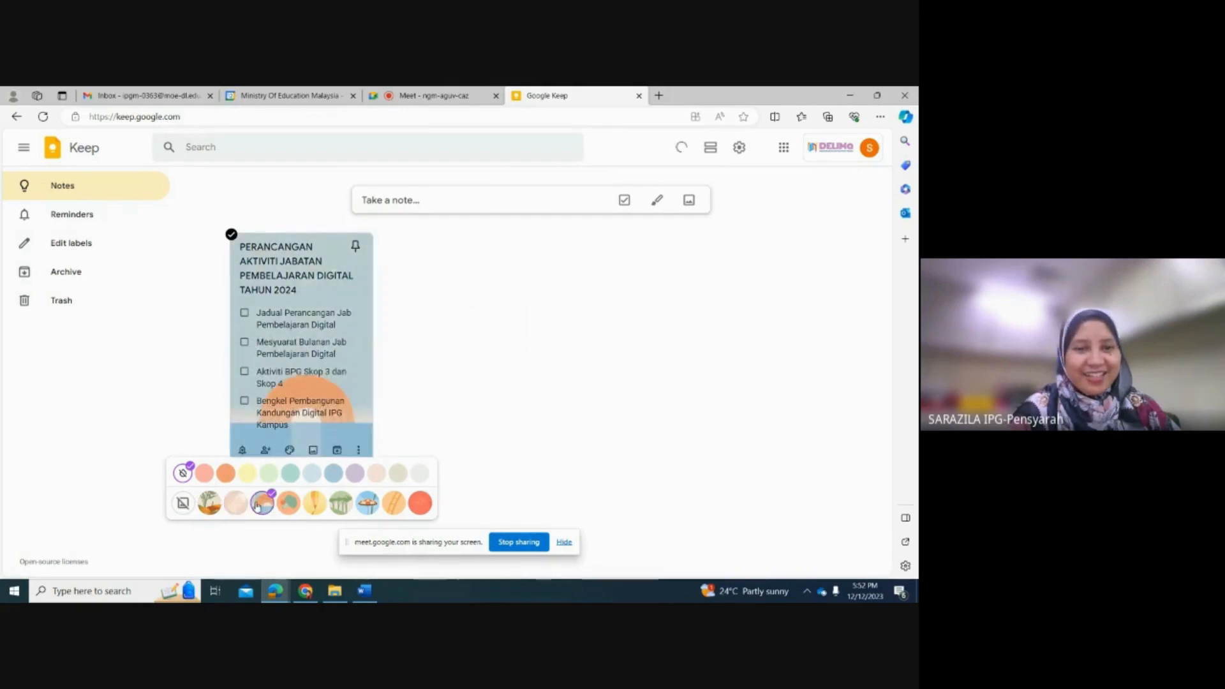
left_click(283, 504)
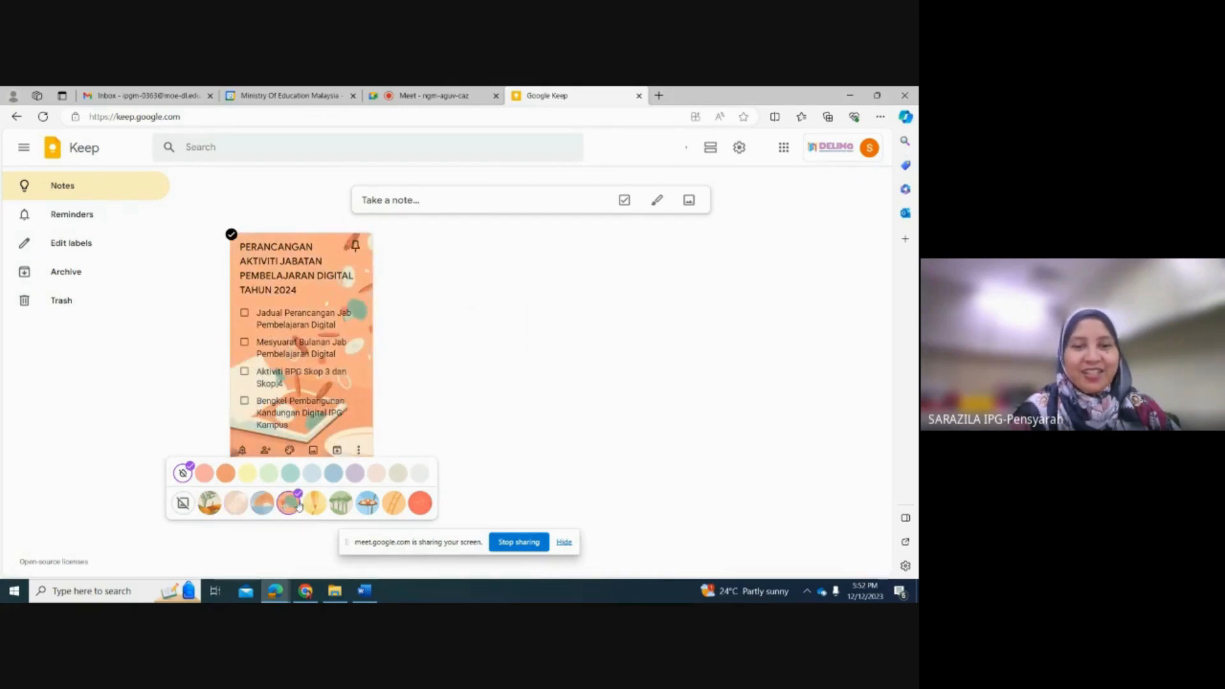
left_click(339, 504)
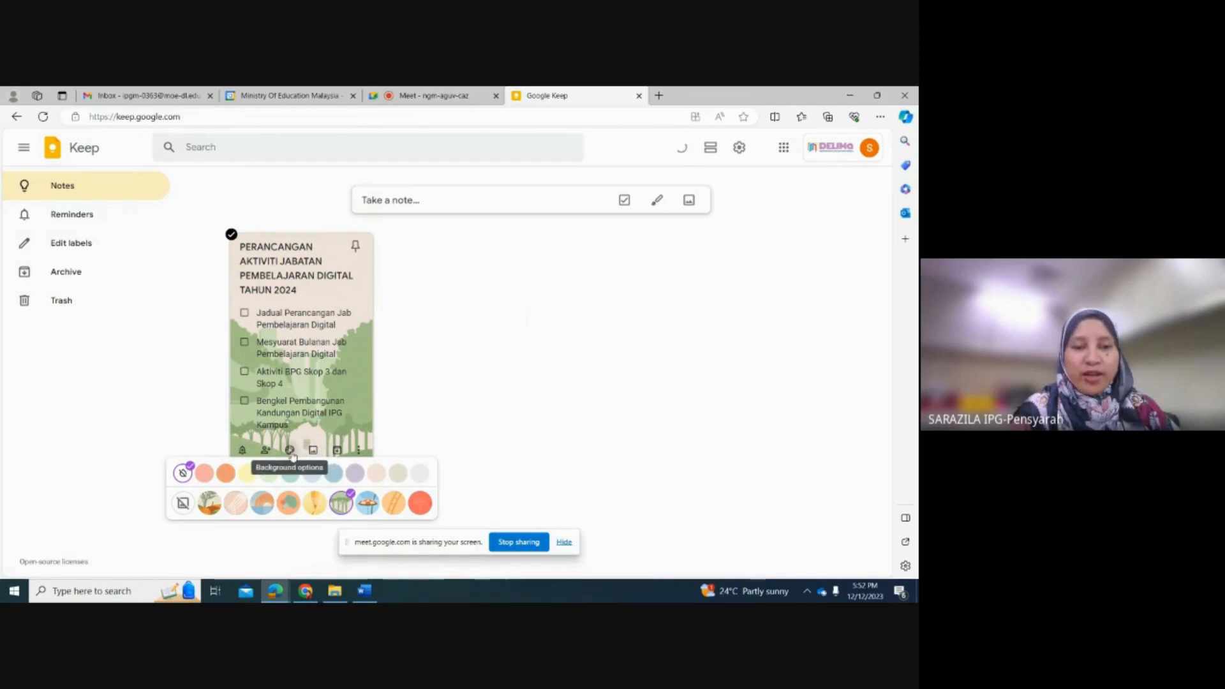
Step: Make a copy of the "PERANCANGAN AKTIVITI JABATAN PEMBELAJARAN DIGITAL TAHUN 2024" checklist note
left_click(358, 450)
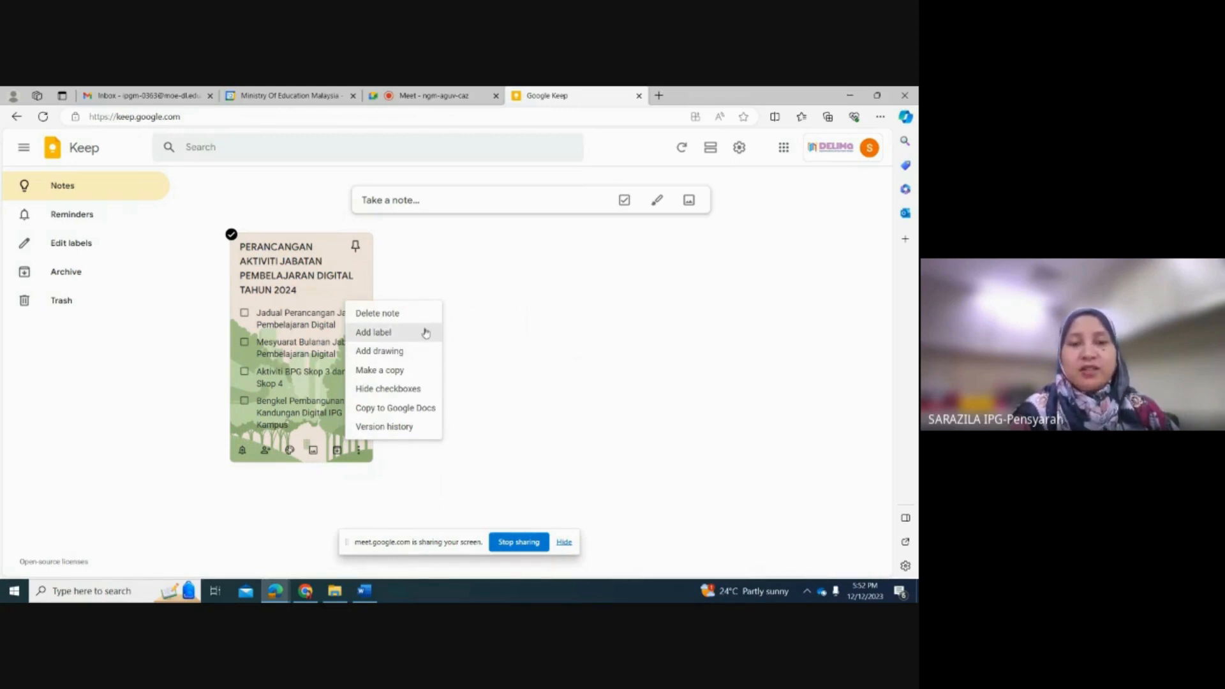
left_click(398, 376)
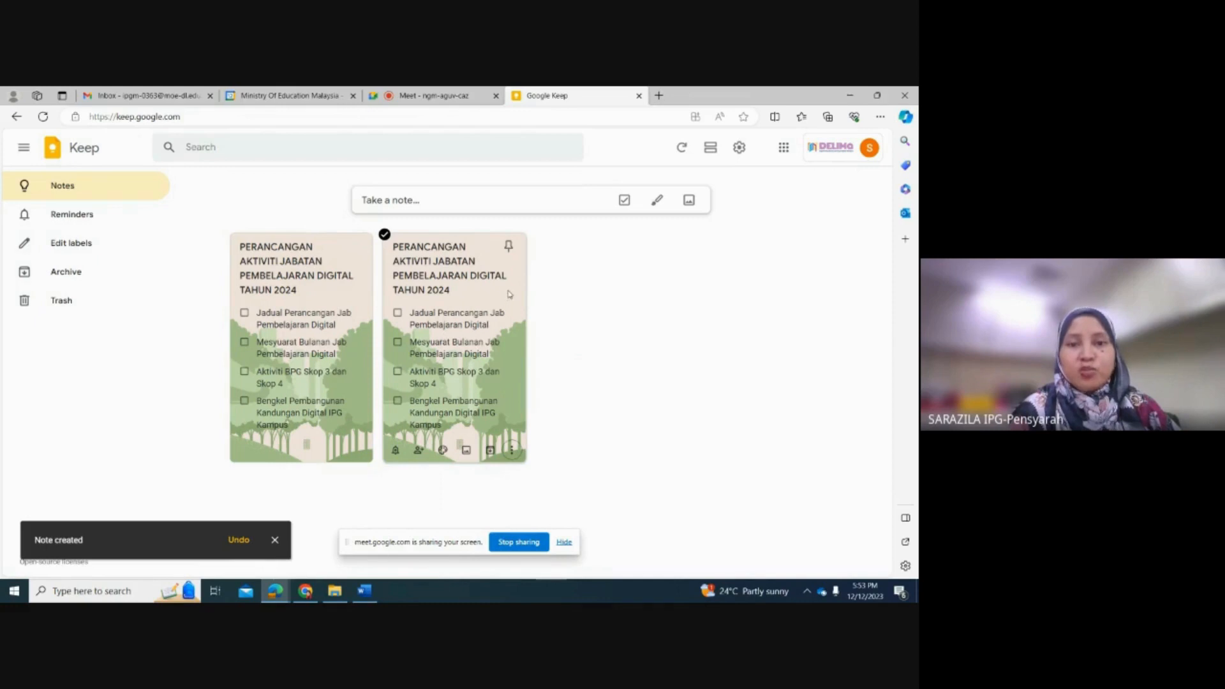
left_click(511, 450)
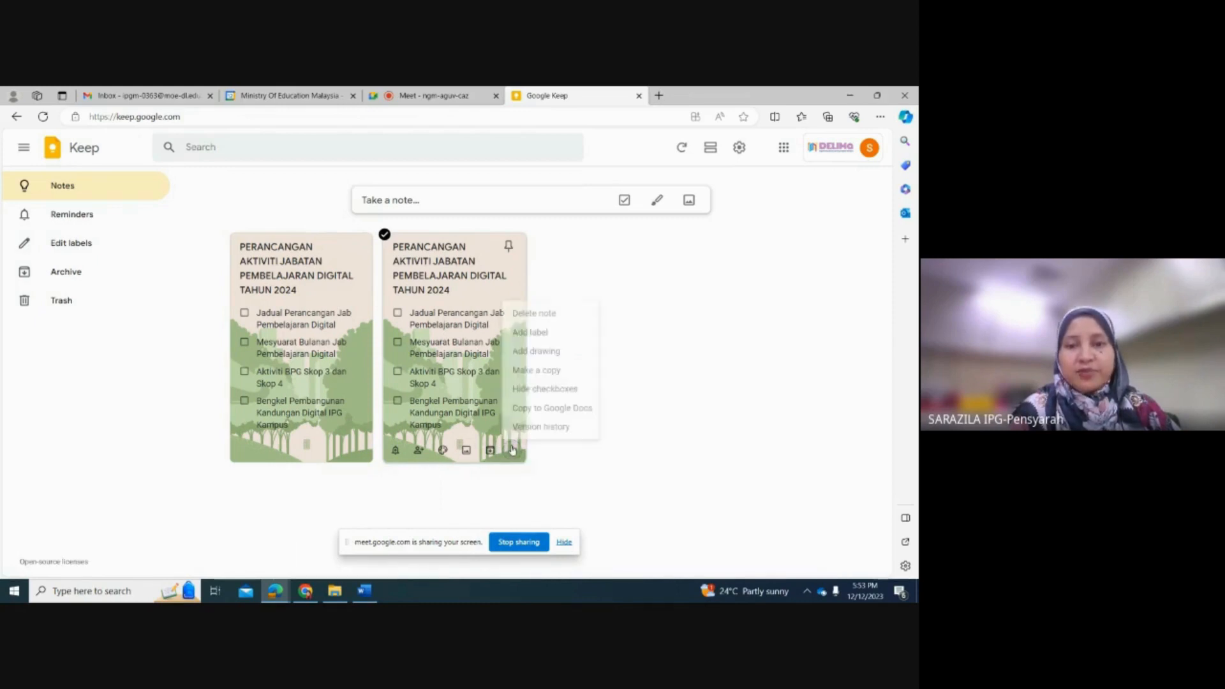
Step: Replace the copied note's title with "MESYUARAT BULANAN JAB PEMBELAJARAN DIGITAL"
left_click(467, 275)
double_click(468, 276)
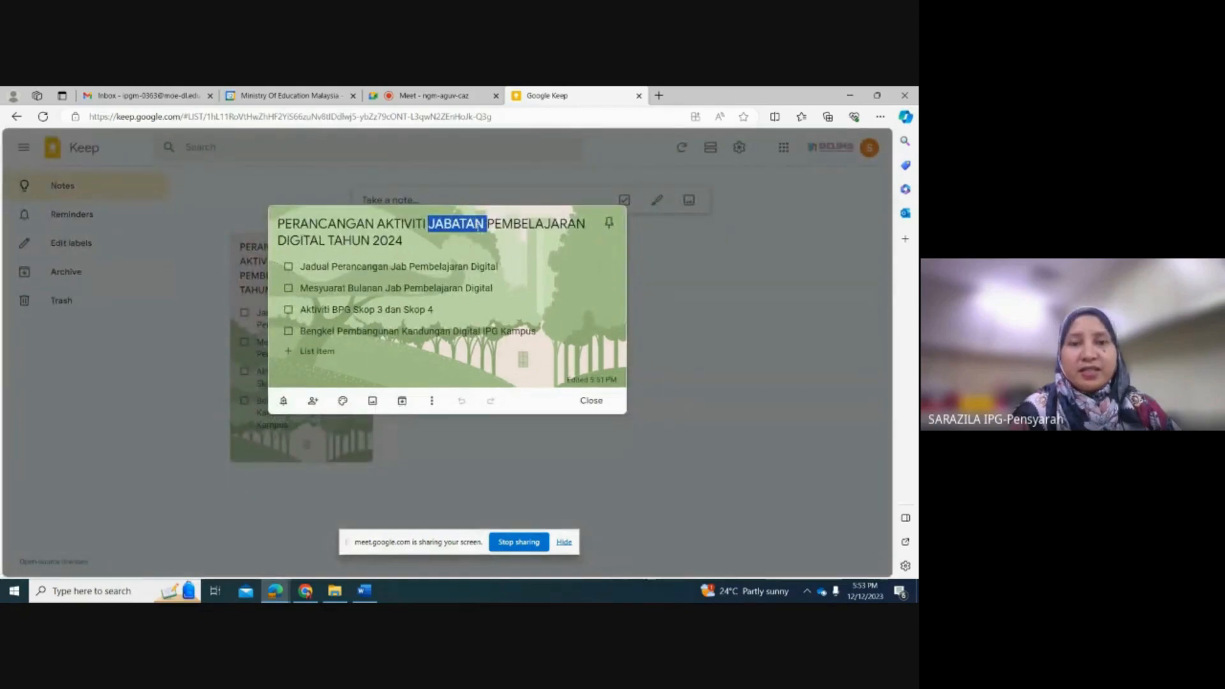
left_click(389, 252)
left_click_drag(406, 243, 273, 205)
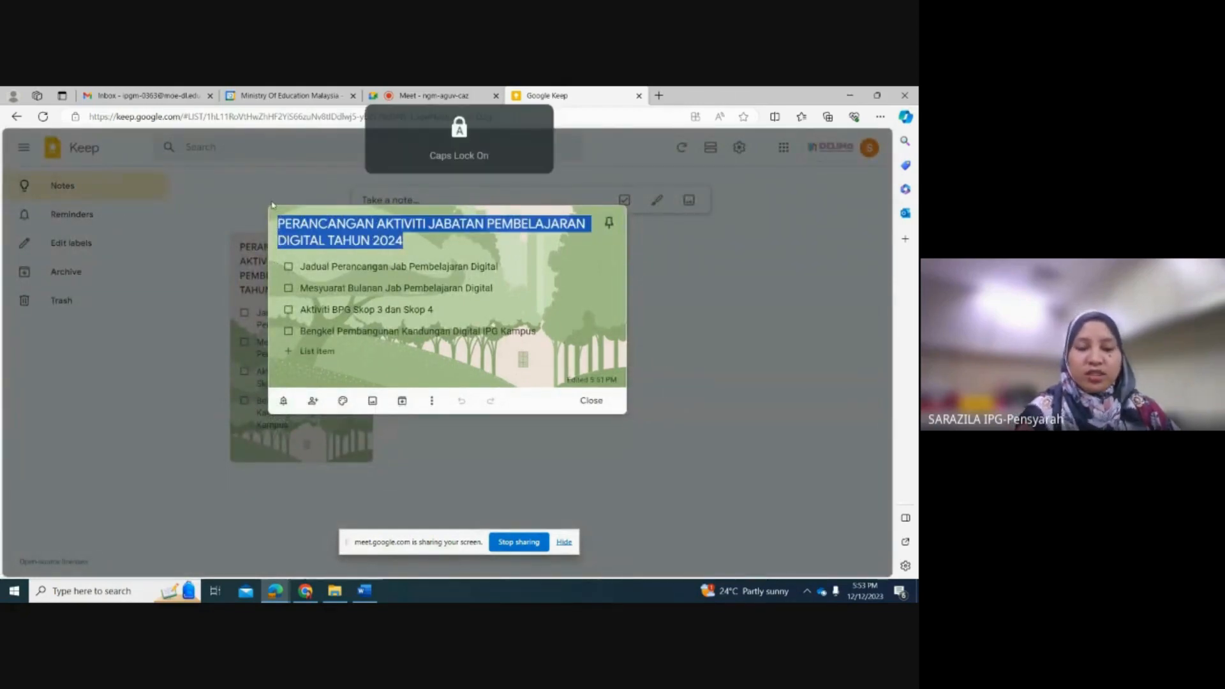
type("MESYUAR")
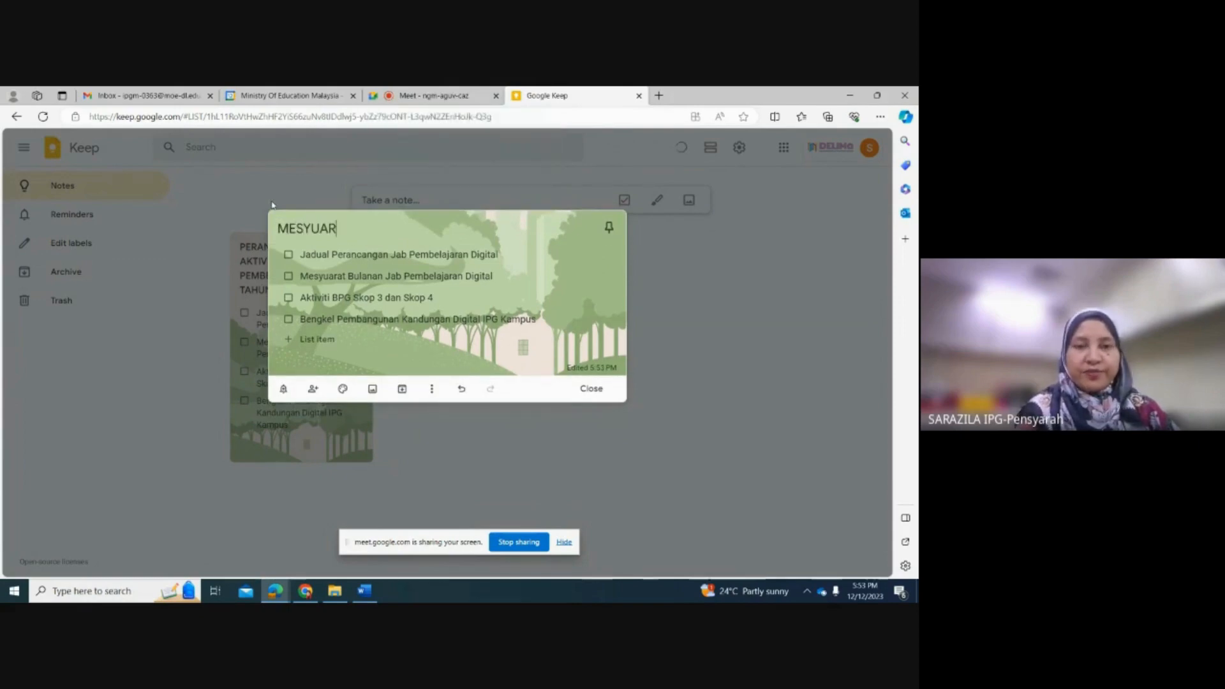
type("AT BULA")
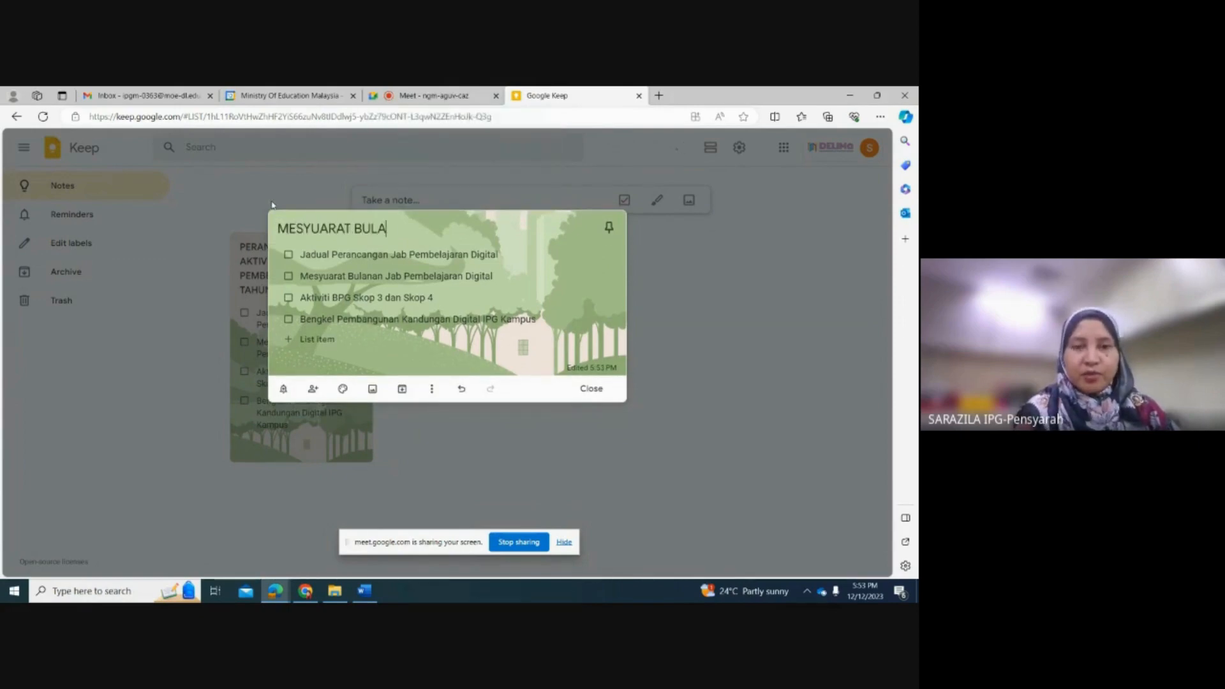
type("NAN J")
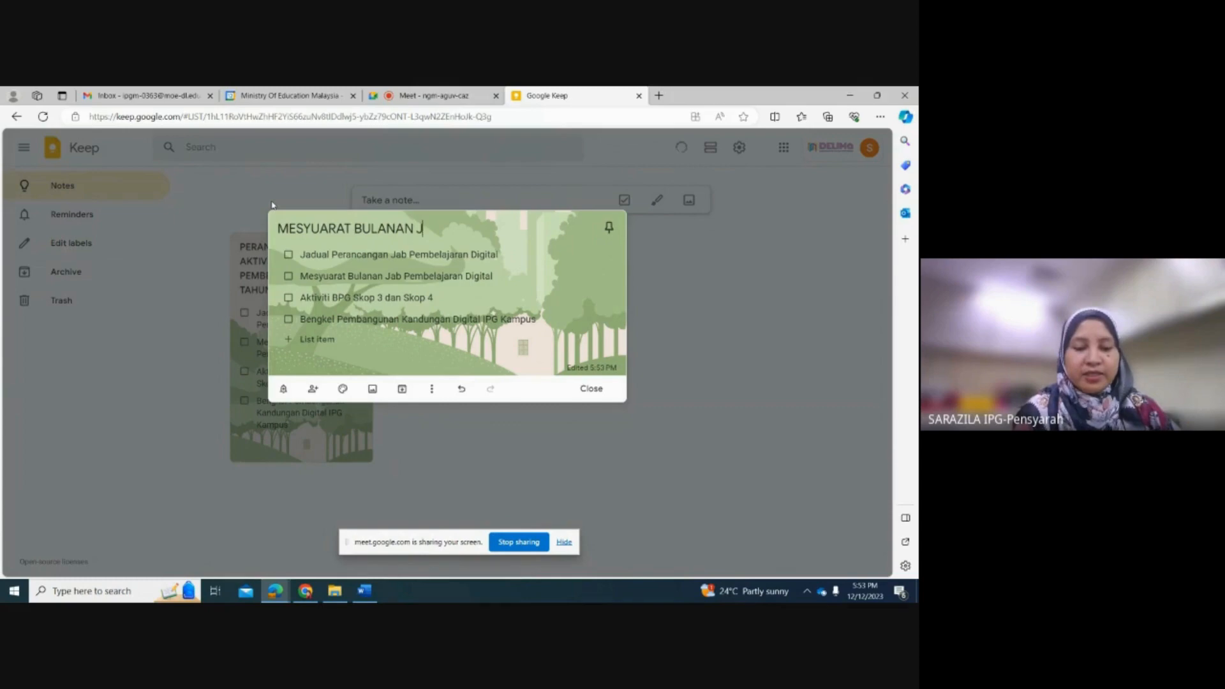
type("AB PEMBELAJARAN DIGITAL")
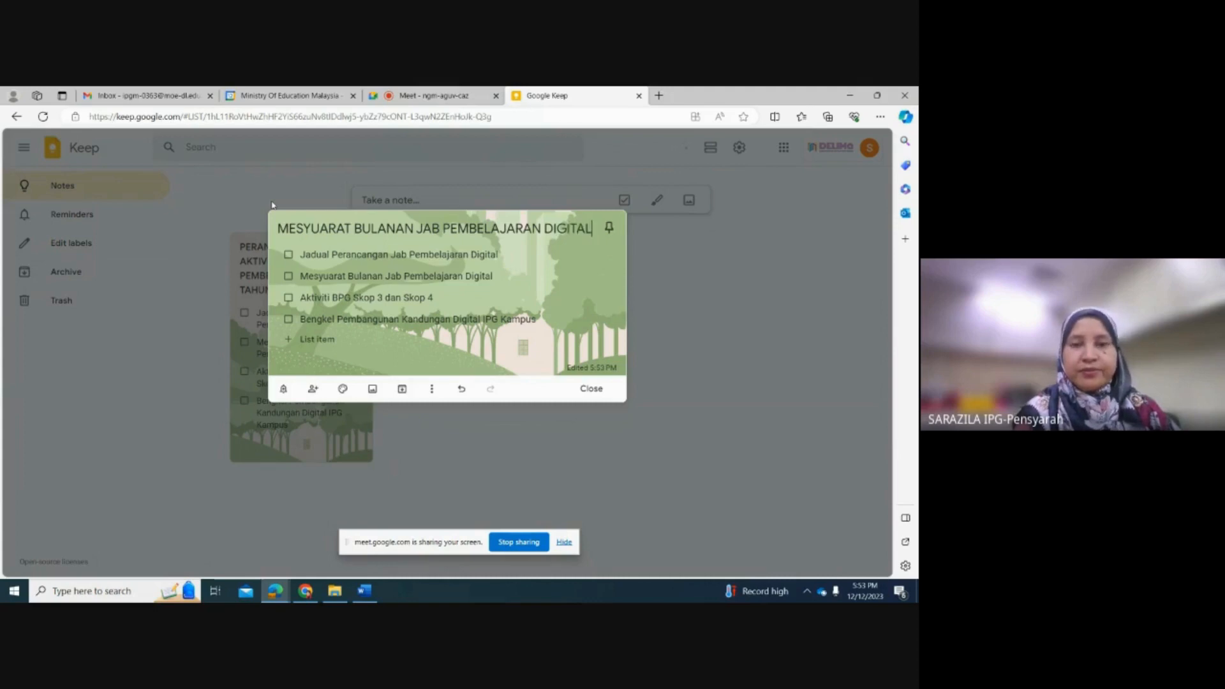
Step: Replace the copied note's first two checklist items with "BULAN JAN" and "BULAN APRIL"
left_click(455, 254)
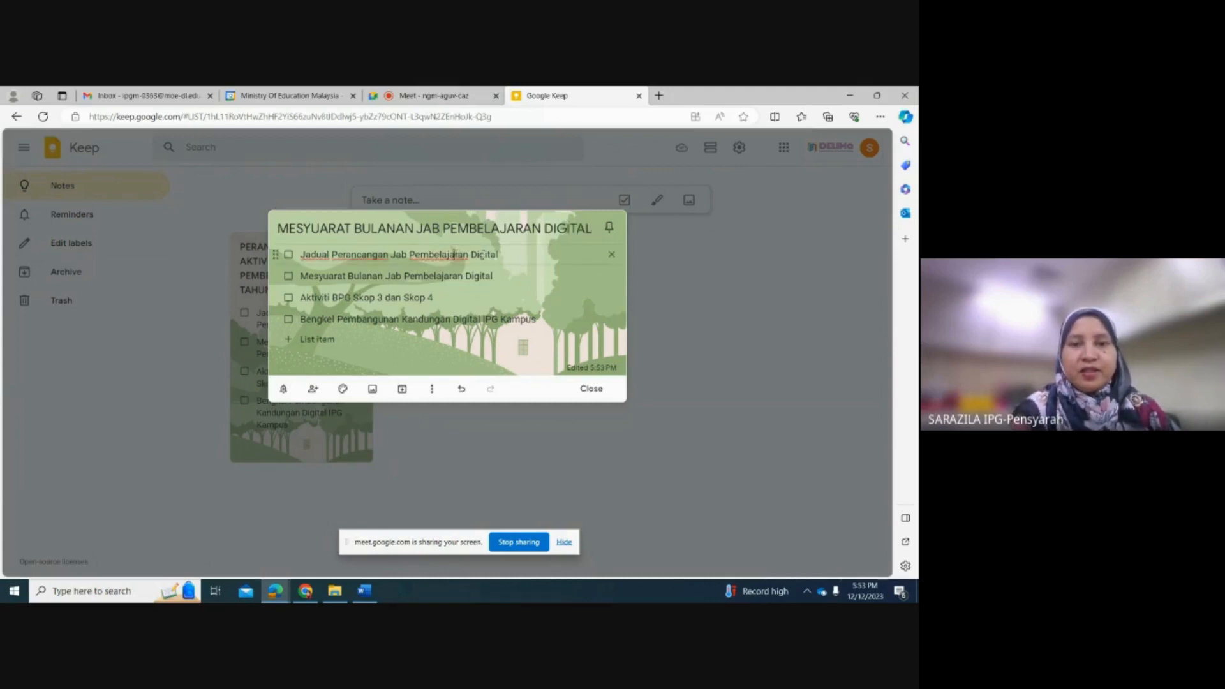
left_click_drag(498, 253, 305, 257)
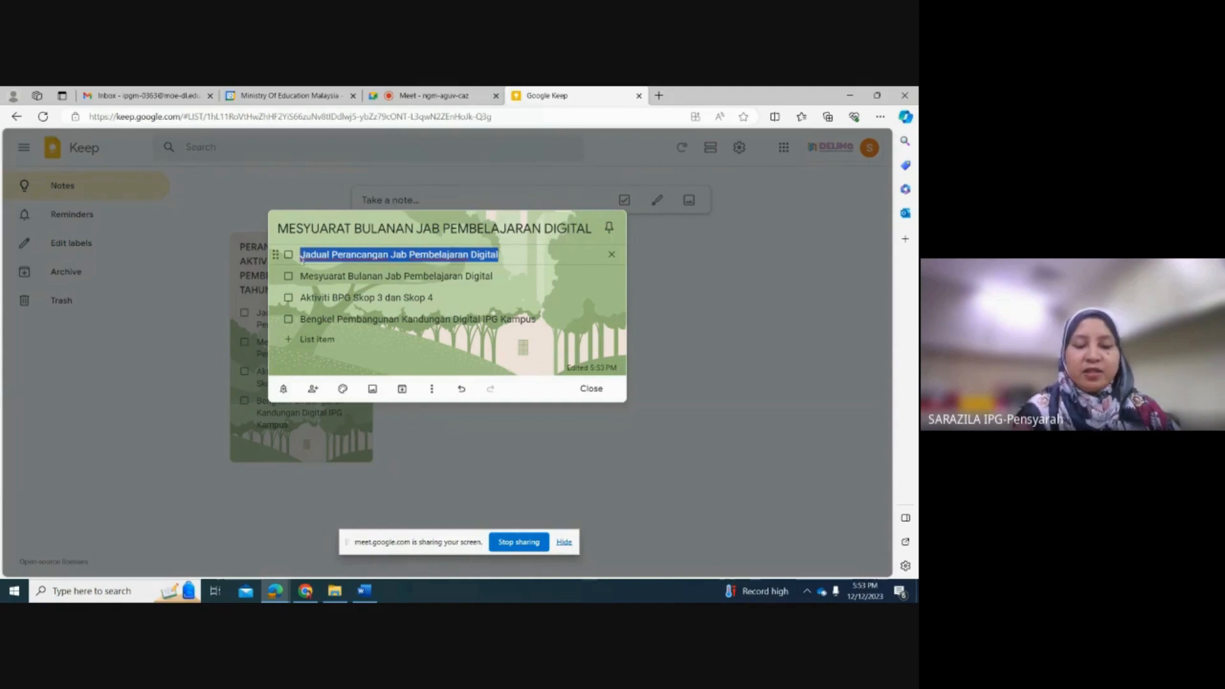
type("BULAN JAN")
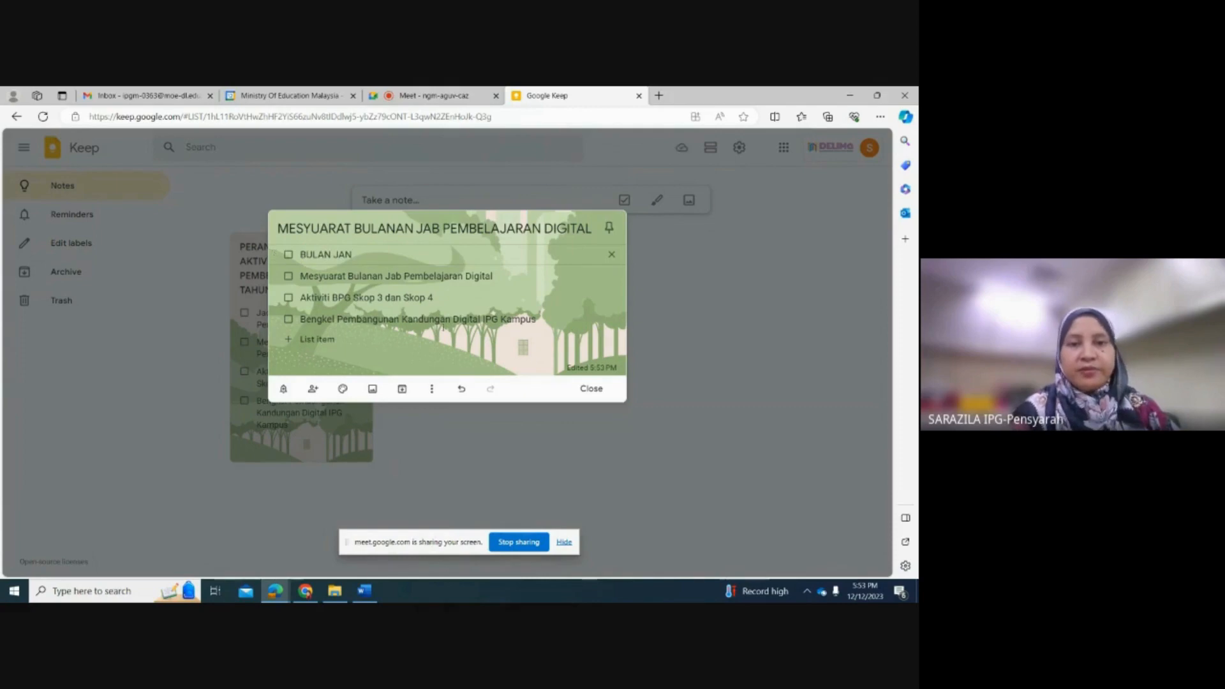
left_click_drag(504, 279, 300, 278)
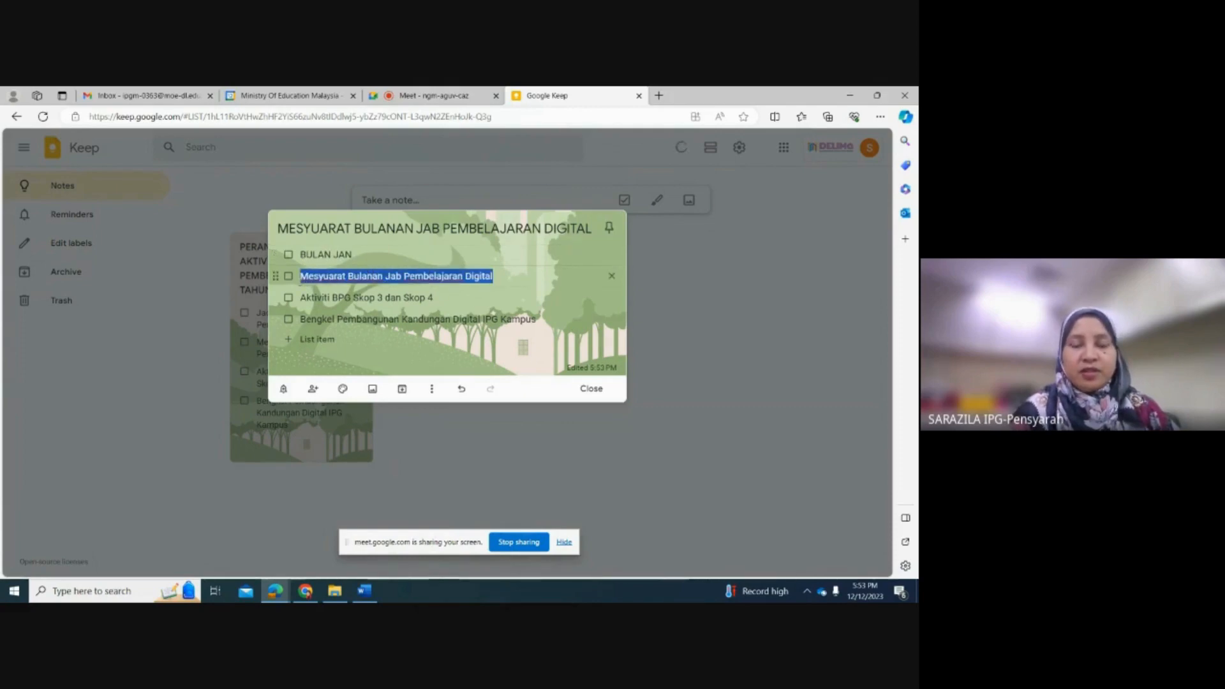
type("BUL")
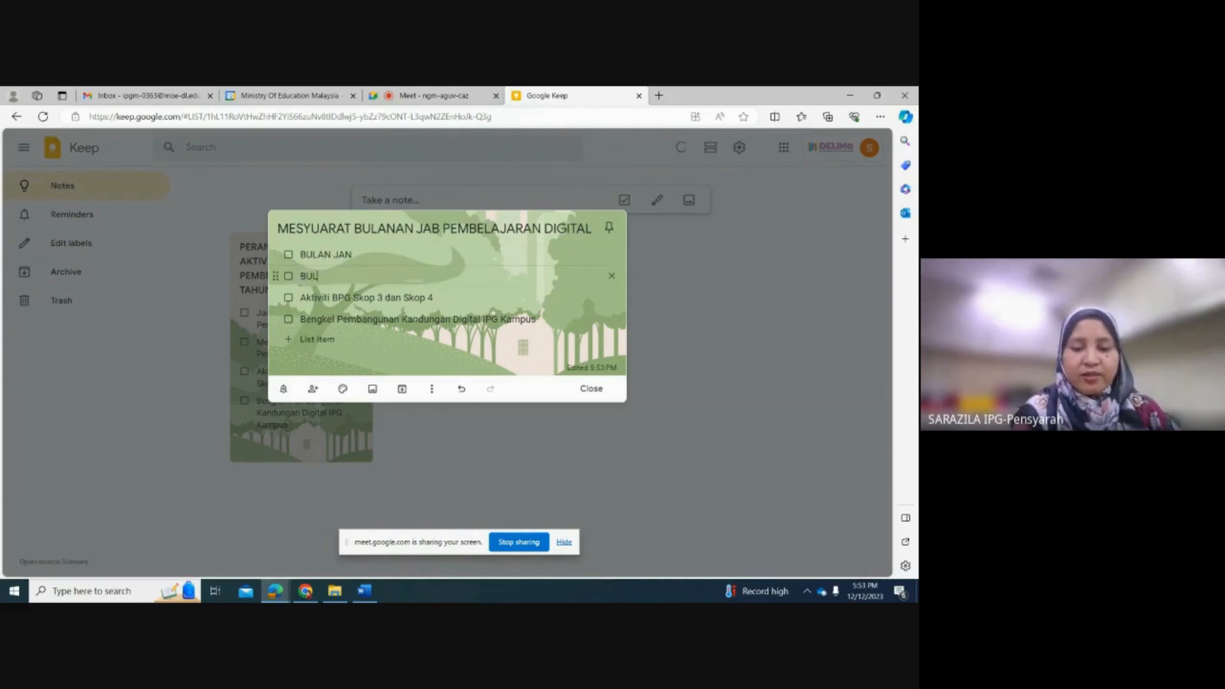
type("AN ")
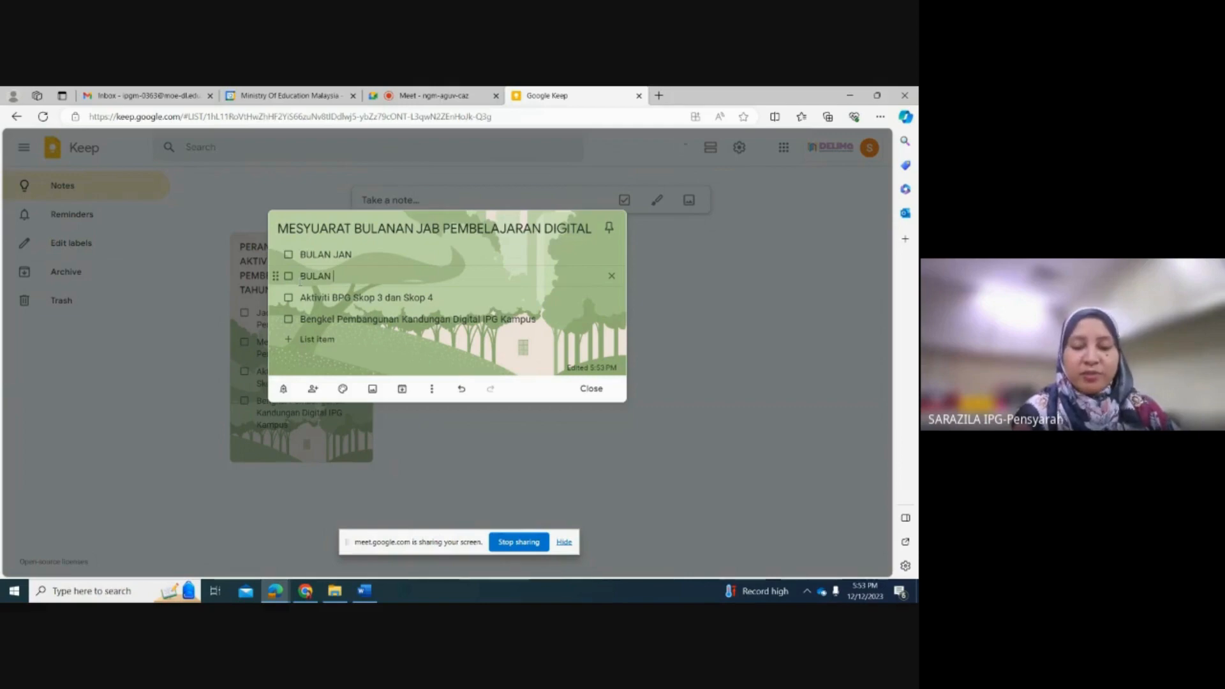
type("APRIL")
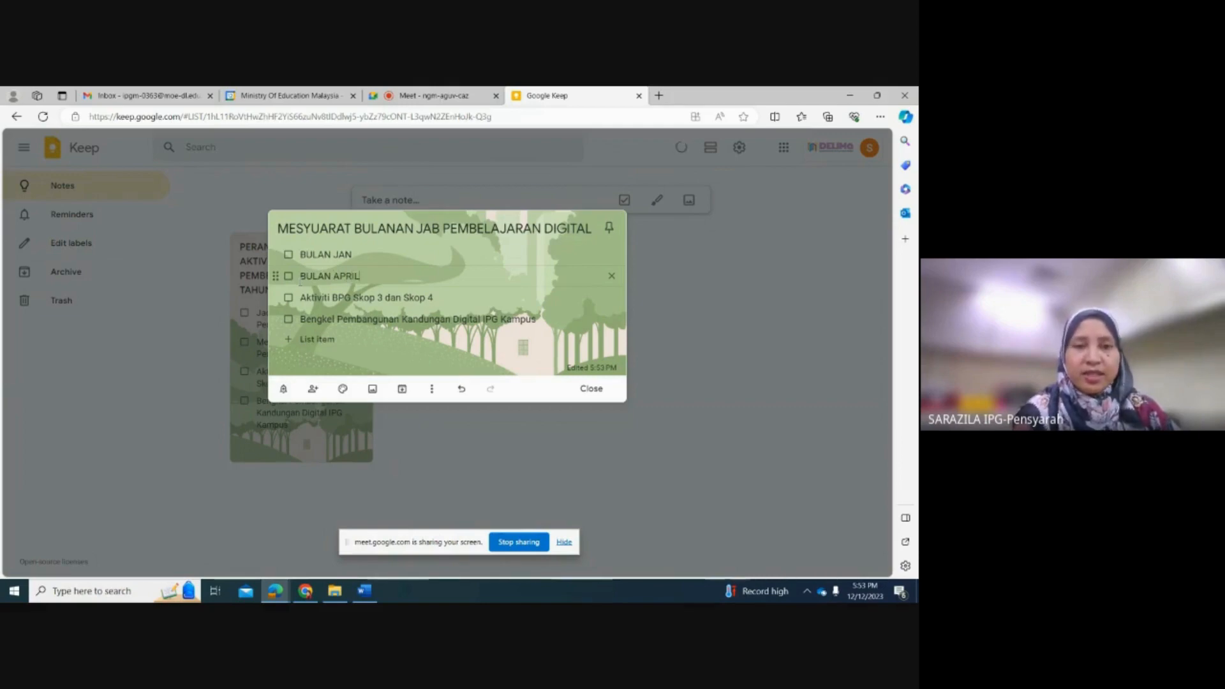
Step: Replace the copied note's third and fourth checklist items with "BULAN JULAI" and "BULAN OKT"
left_click_drag(439, 300, 290, 304)
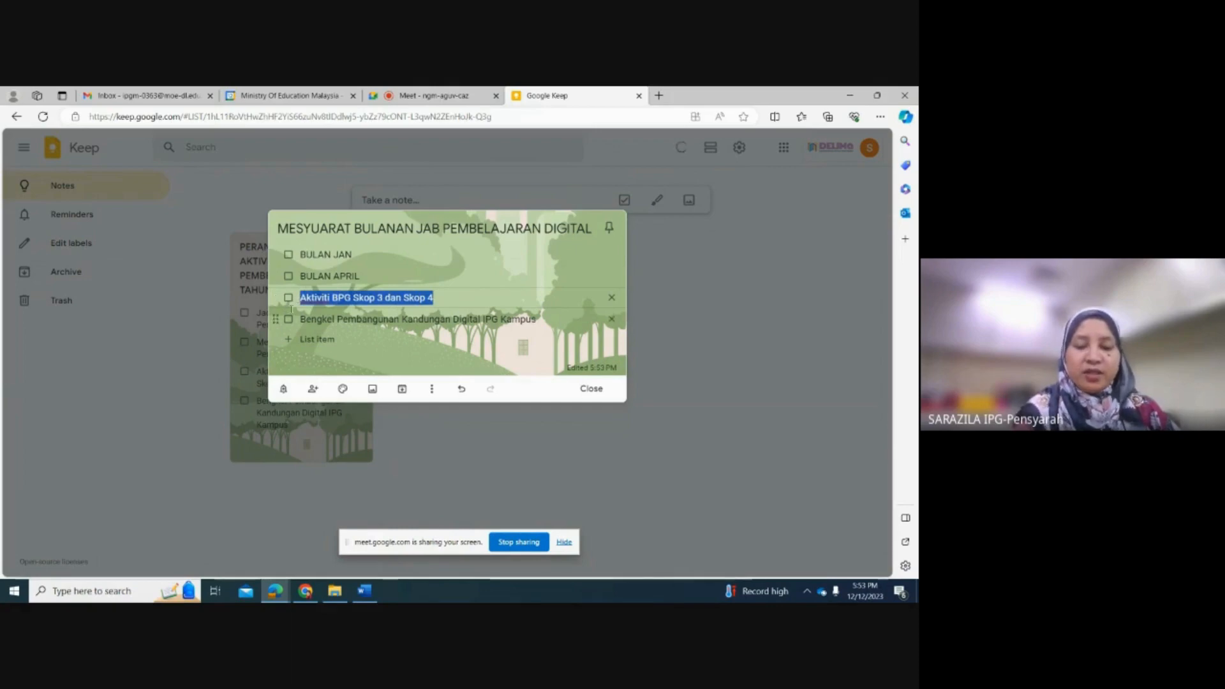
type("BULAN JULAI")
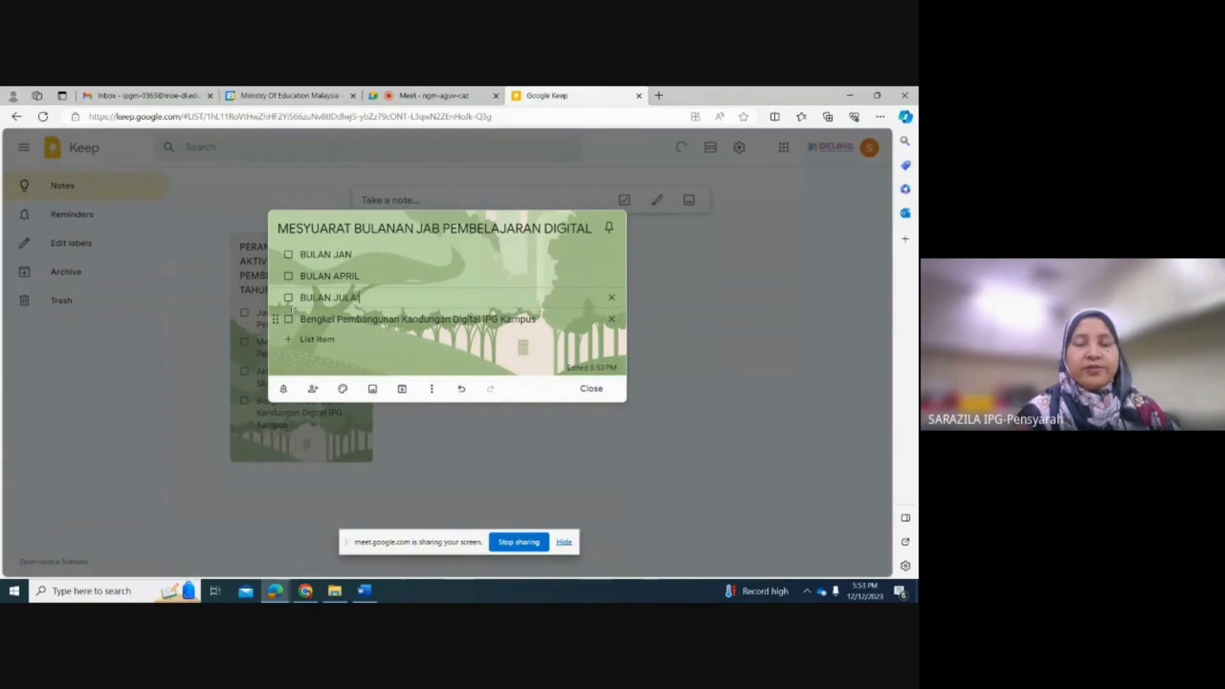
left_click_drag(537, 319, 300, 319)
type("BULAN OKT")
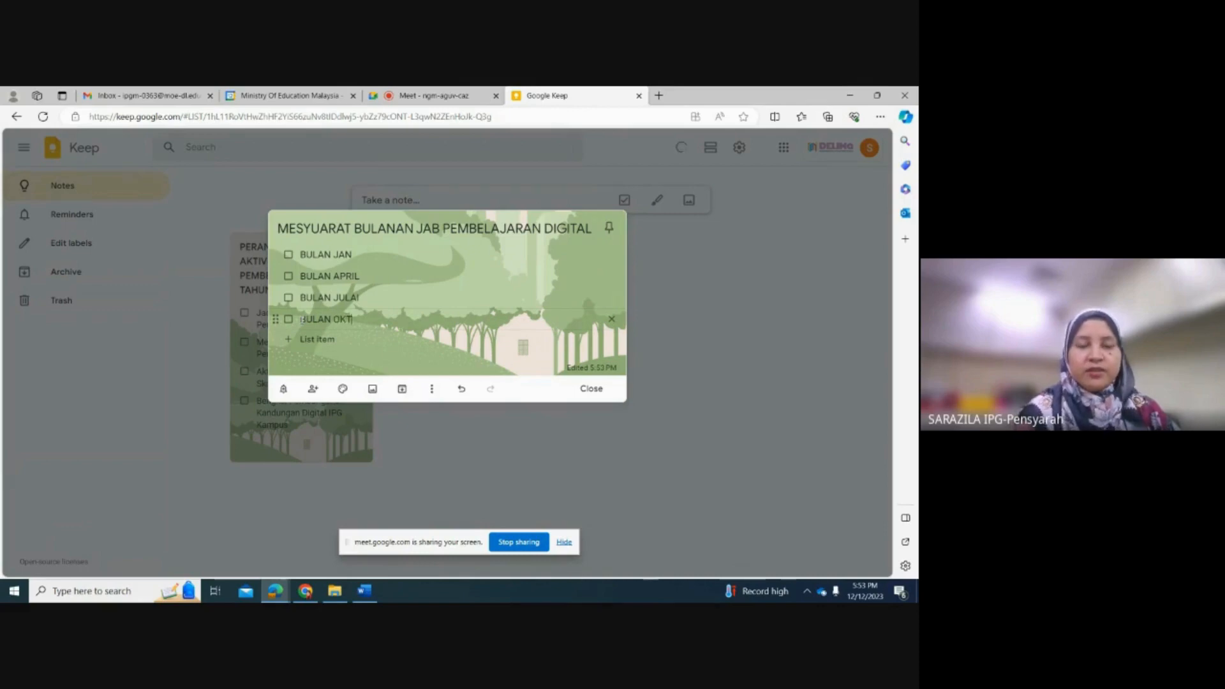
left_click(422, 275)
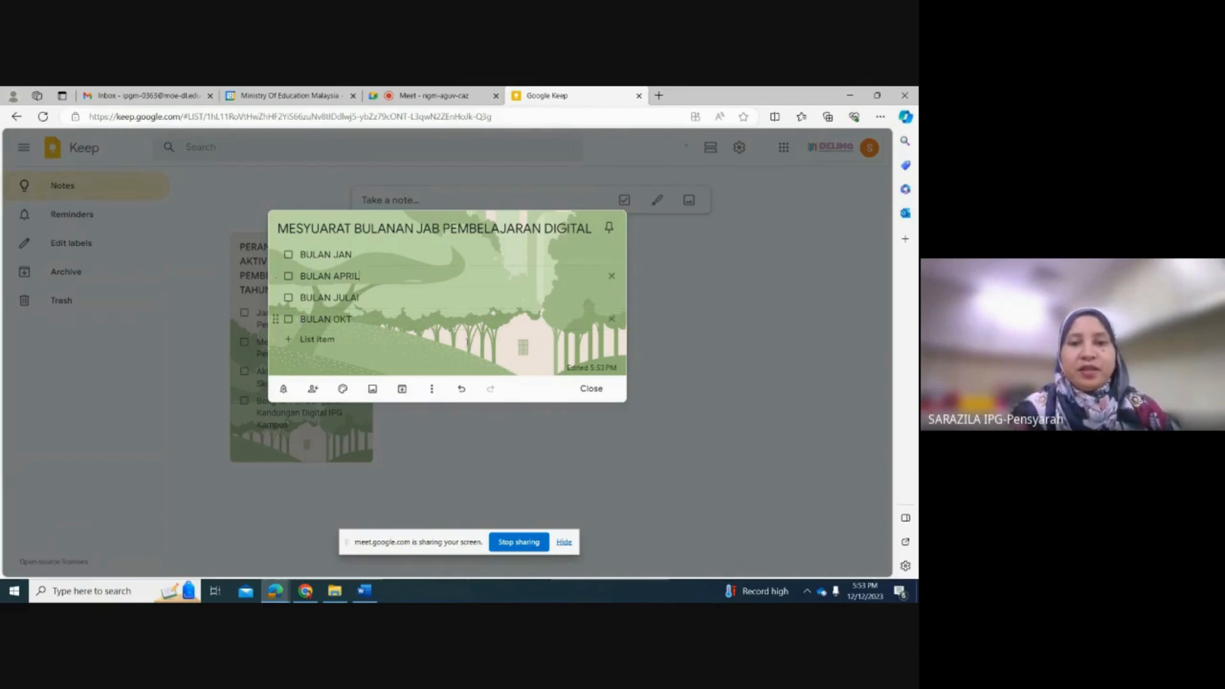
Step: Apply the yellow-orange background image with the pencil to the monthly meeting note and close it
left_click(342, 390)
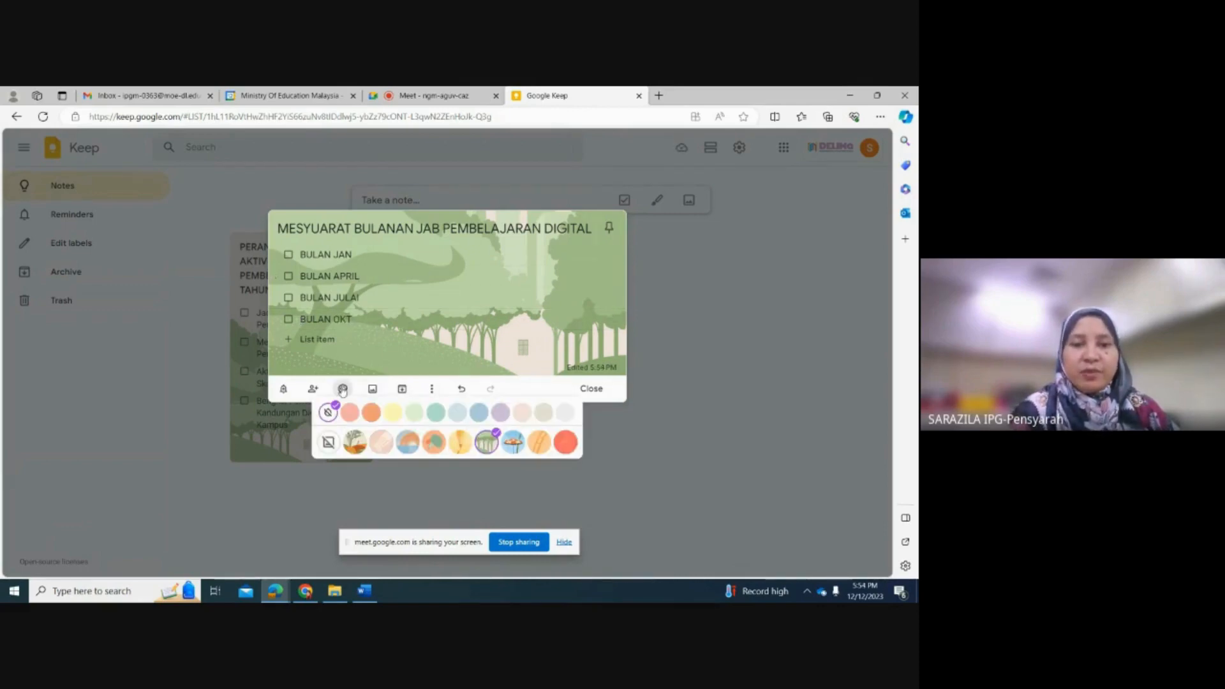
left_click(456, 440)
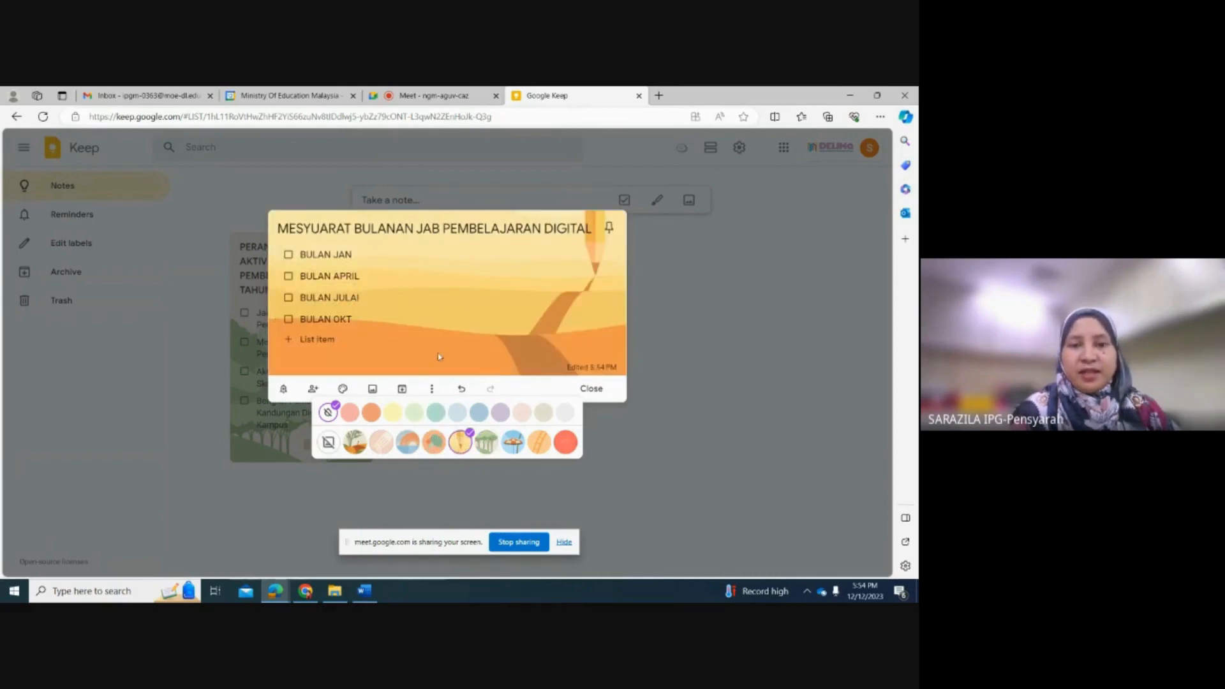
left_click(591, 388)
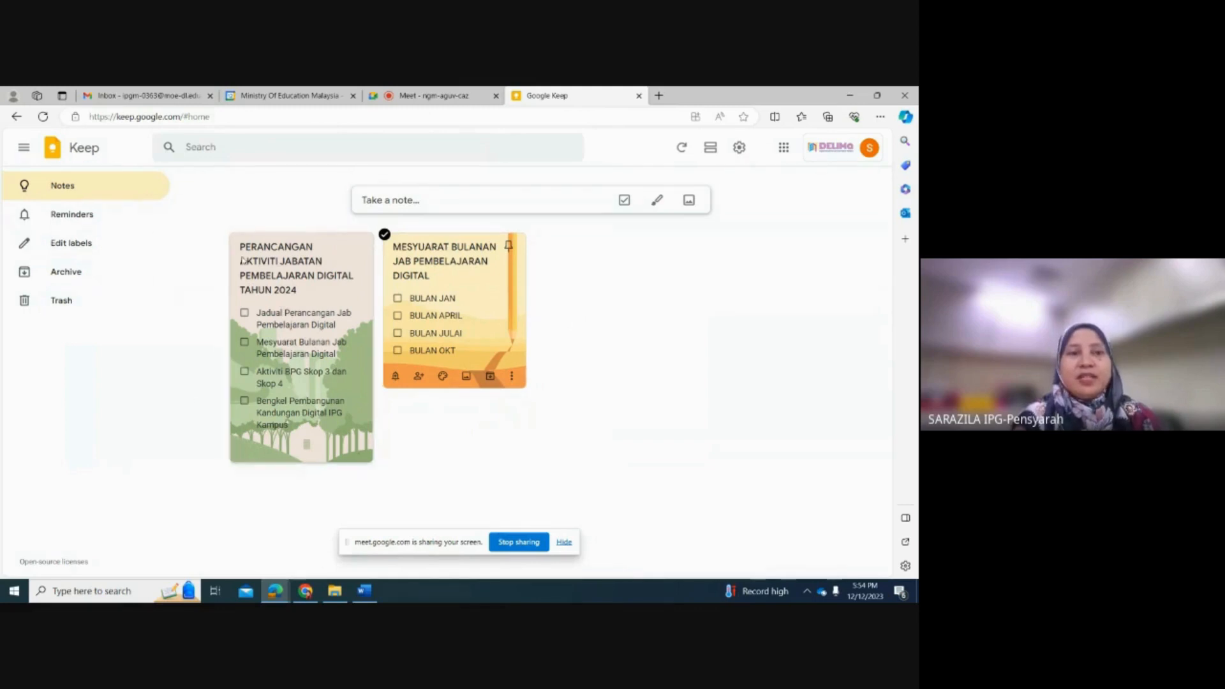
Step: Share the 2024 activity planning note with a collaborator by entering the person's e-mail address, save it and close the note
left_click(313, 446)
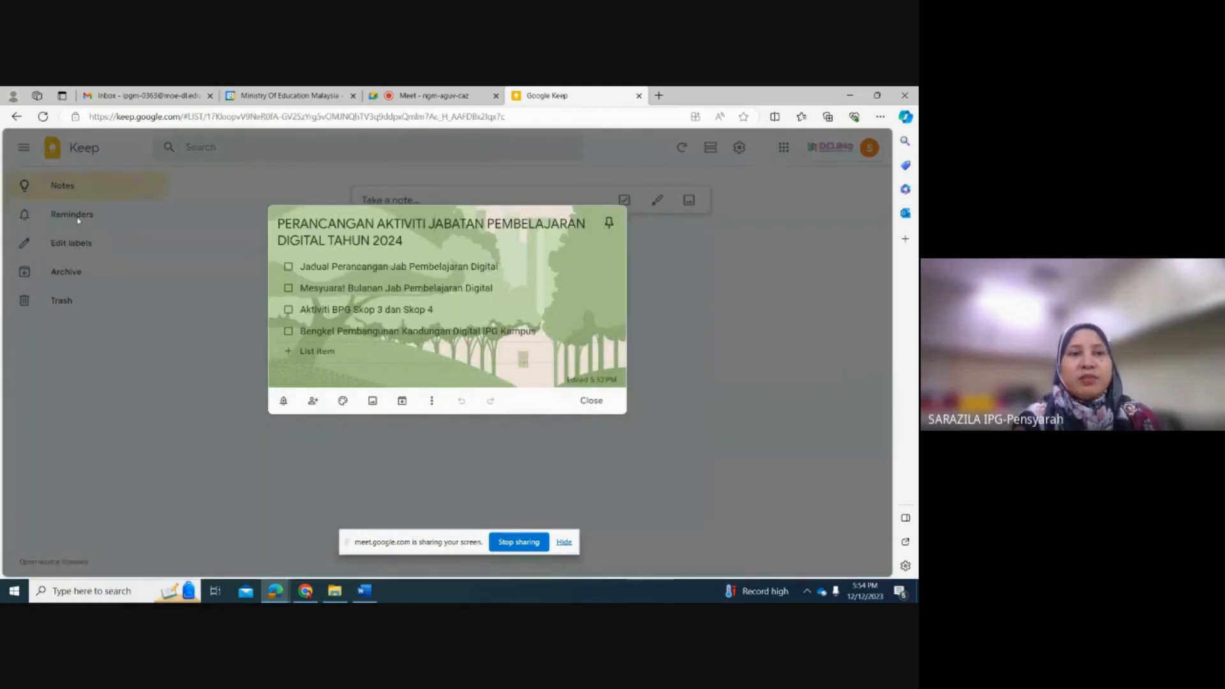
left_click(313, 402)
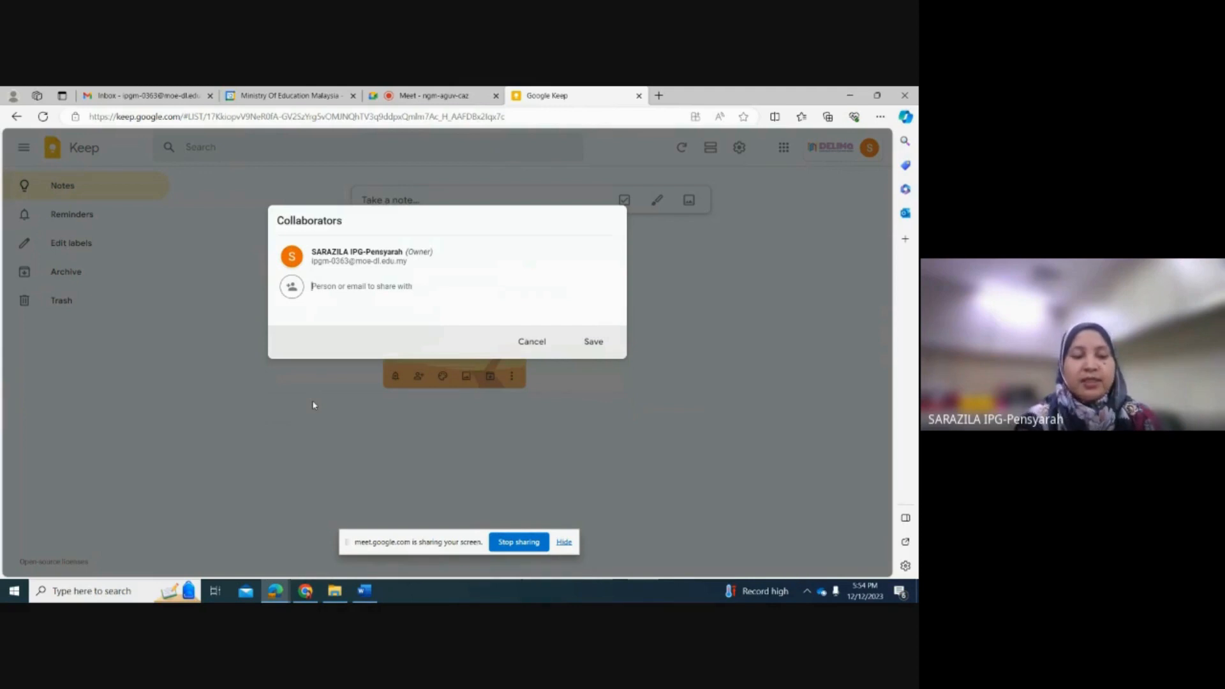
key("Caps_Lock")
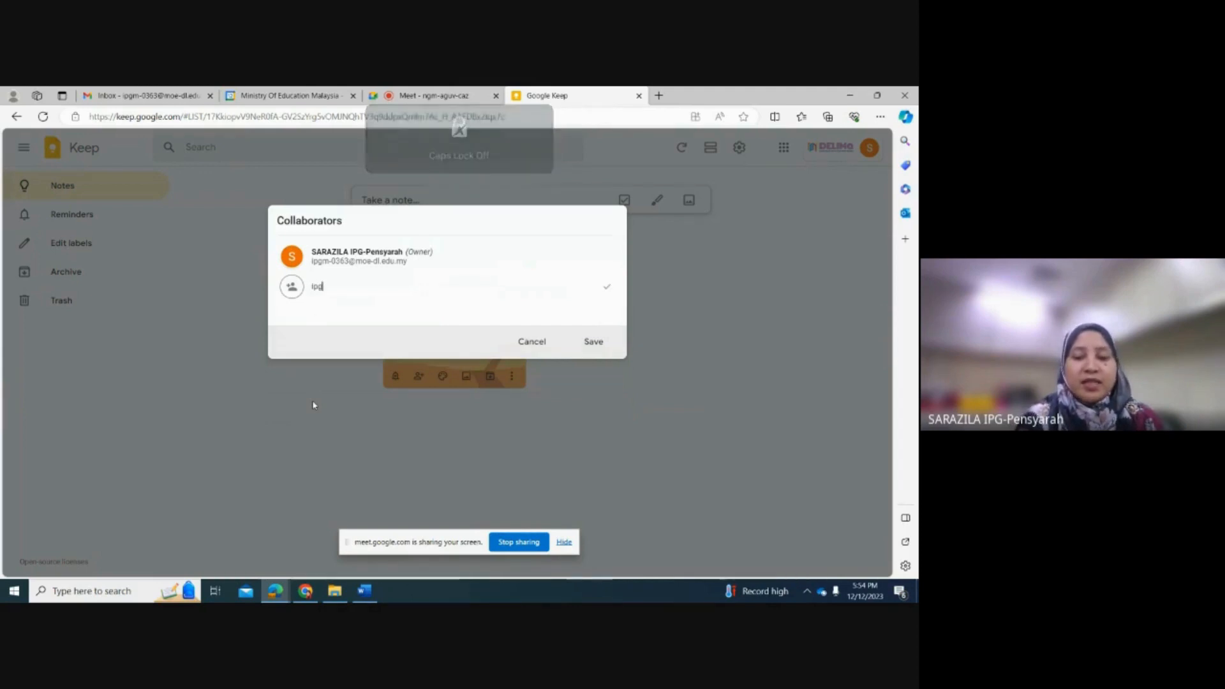
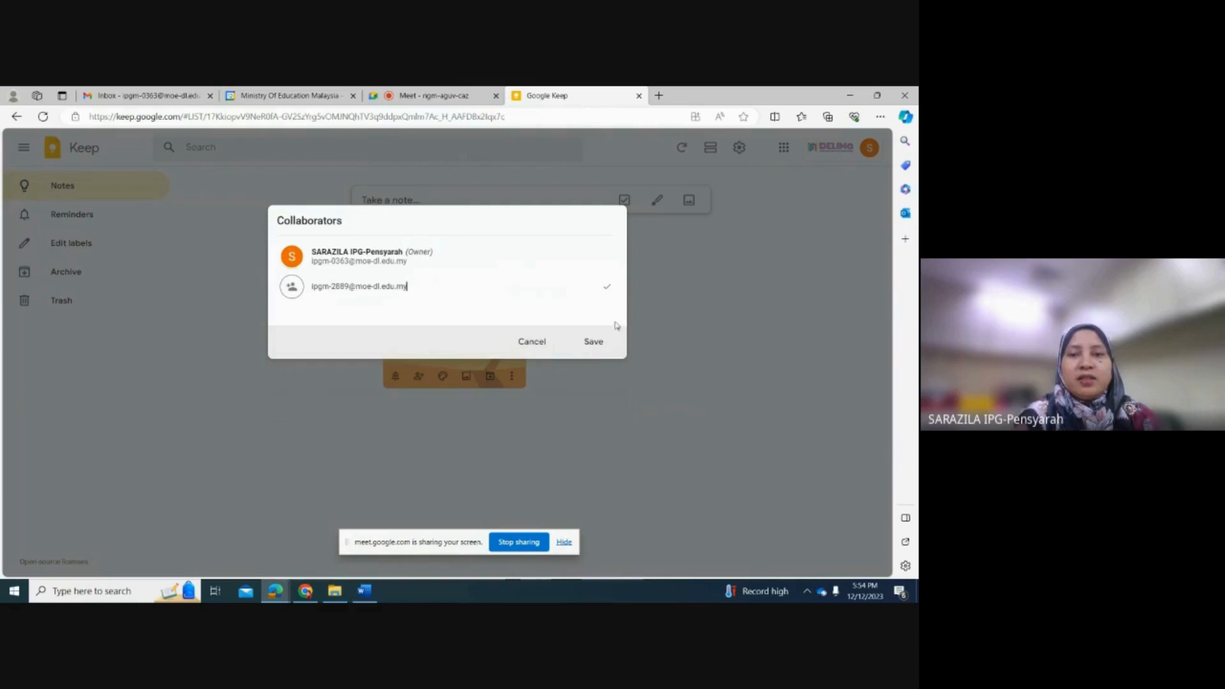
left_click(594, 340)
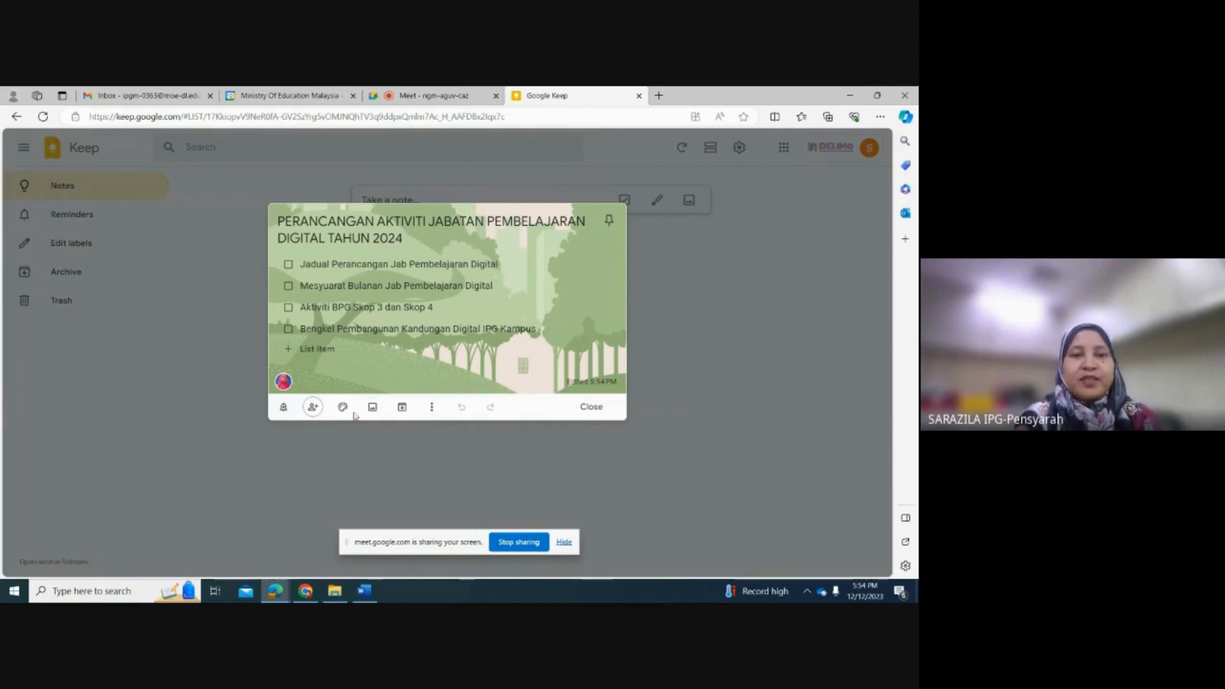
left_click(438, 408)
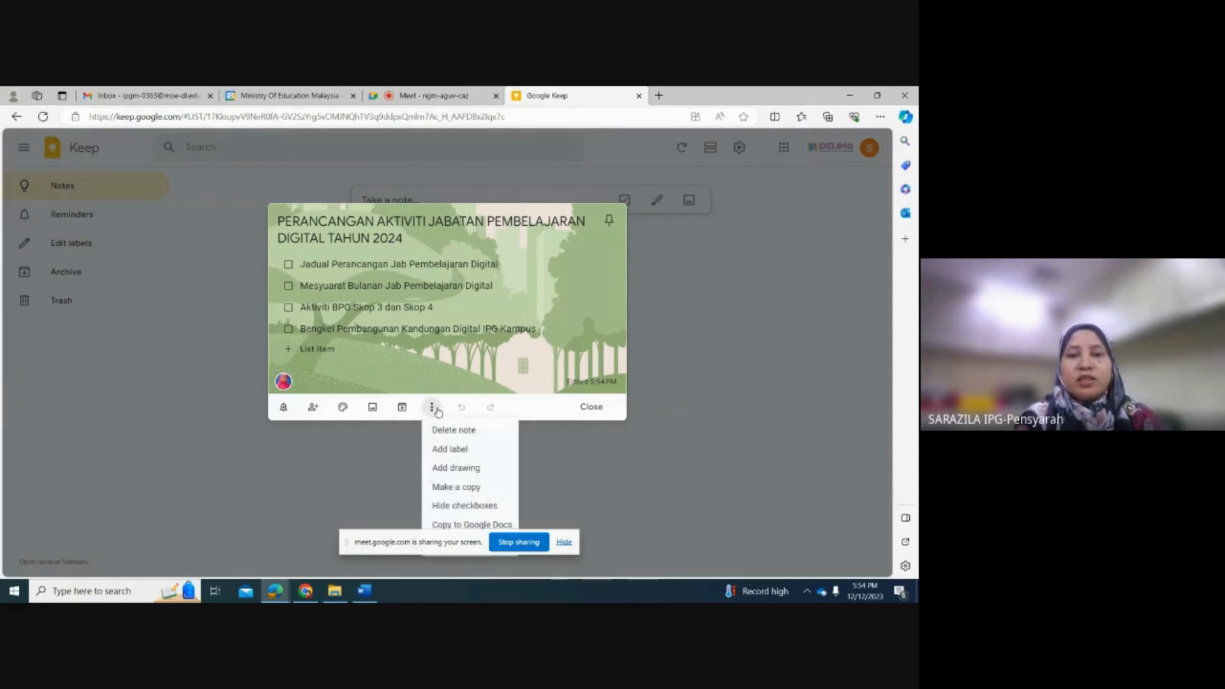
left_click(544, 442)
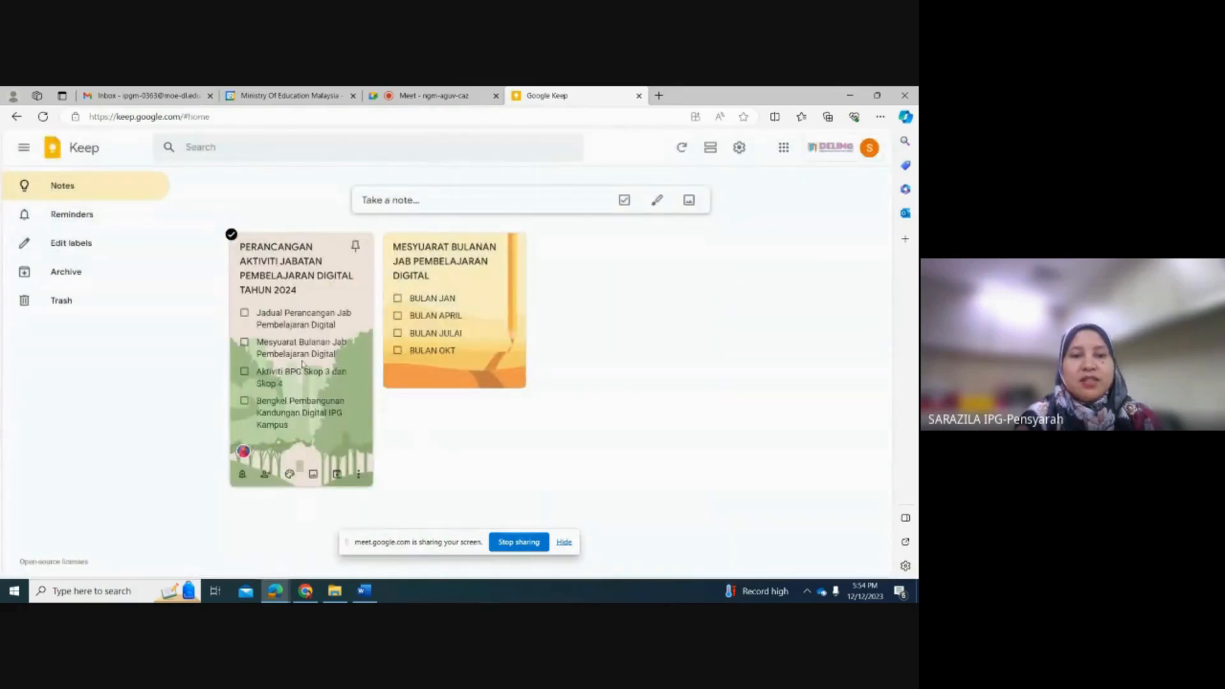
Step: Share the monthly meeting note with a collaborator by entering the person's e-mail address, save the sharing and close the note
left_click(417, 376)
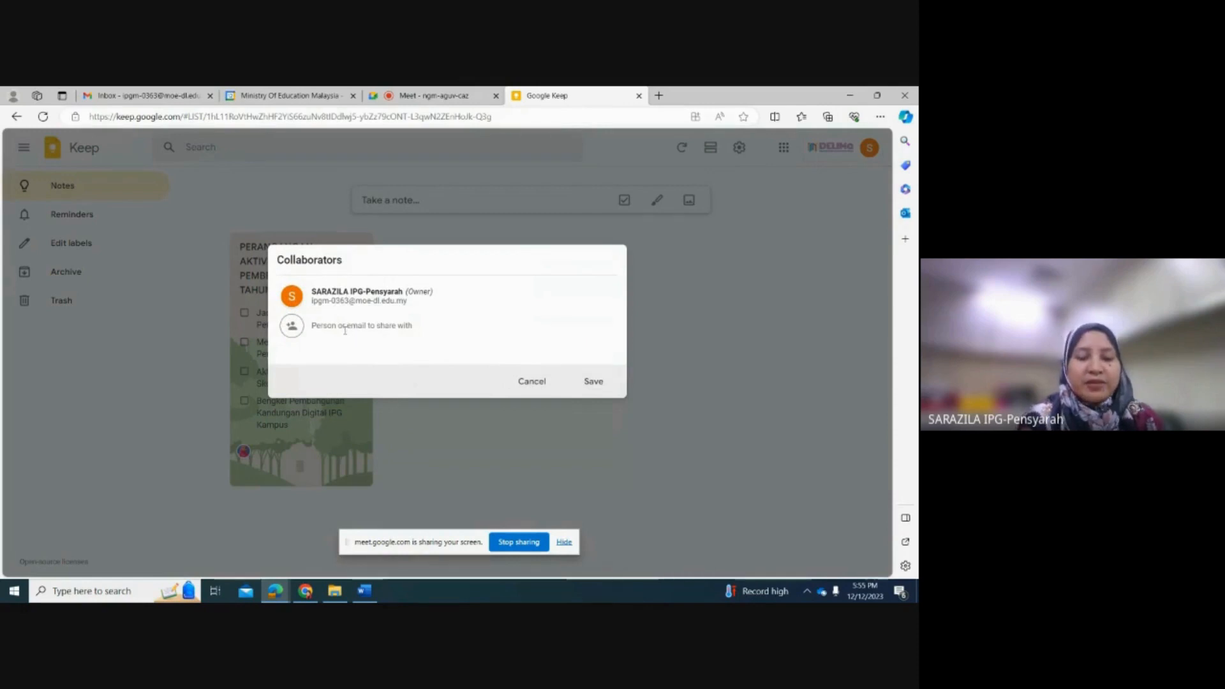
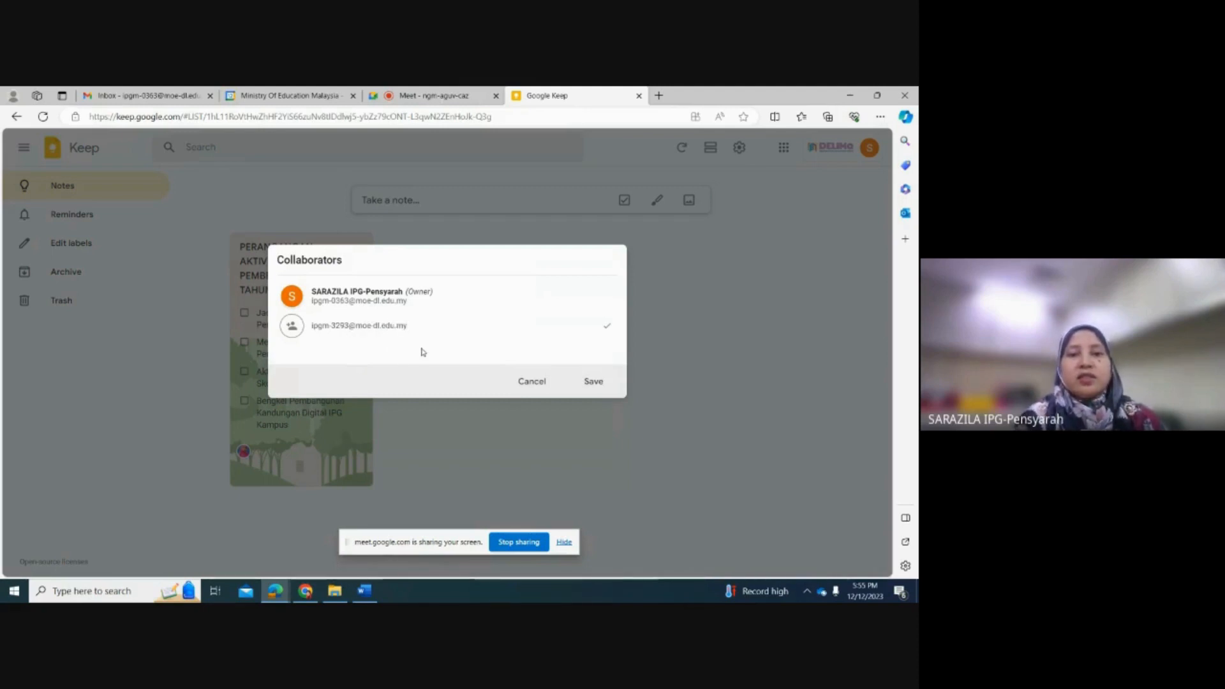
left_click(593, 381)
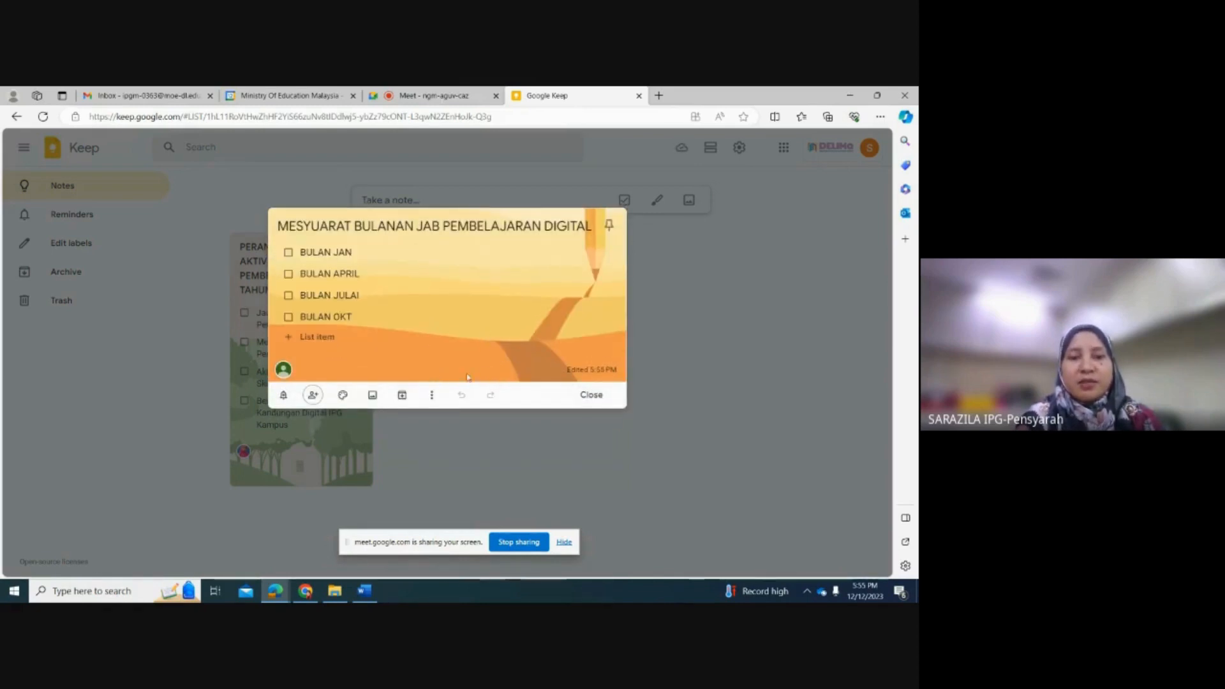
left_click(598, 396)
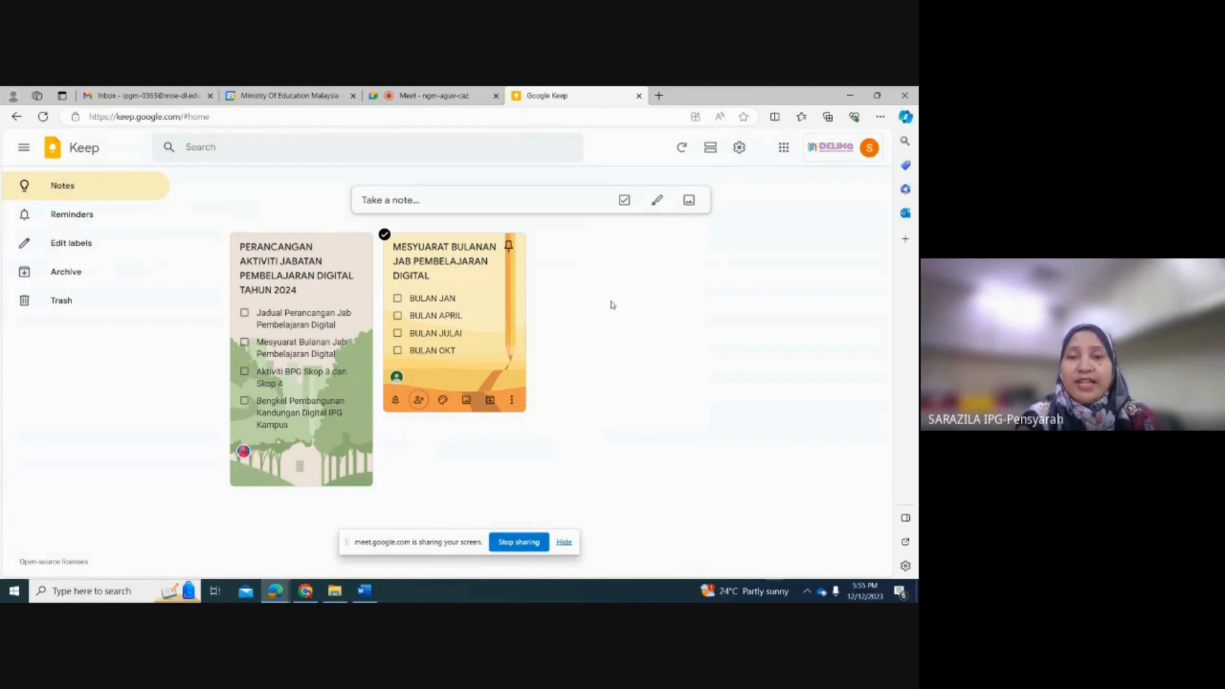
left_click(691, 202)
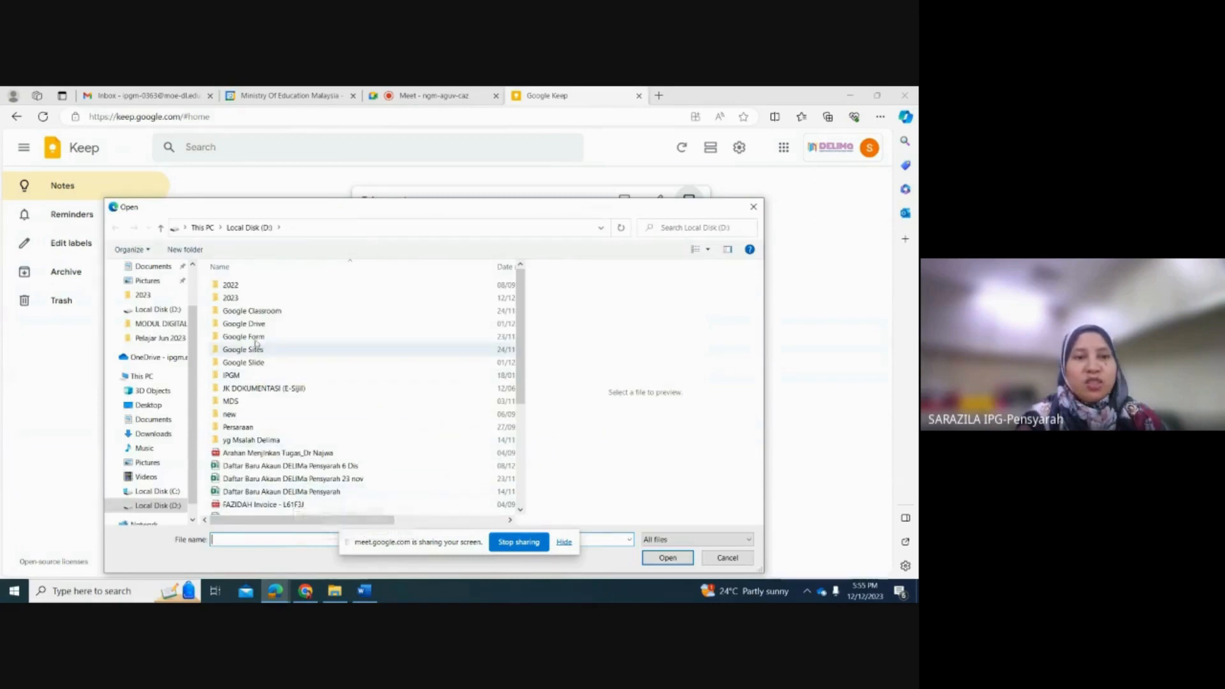
scroll(267, 434, "down", 5)
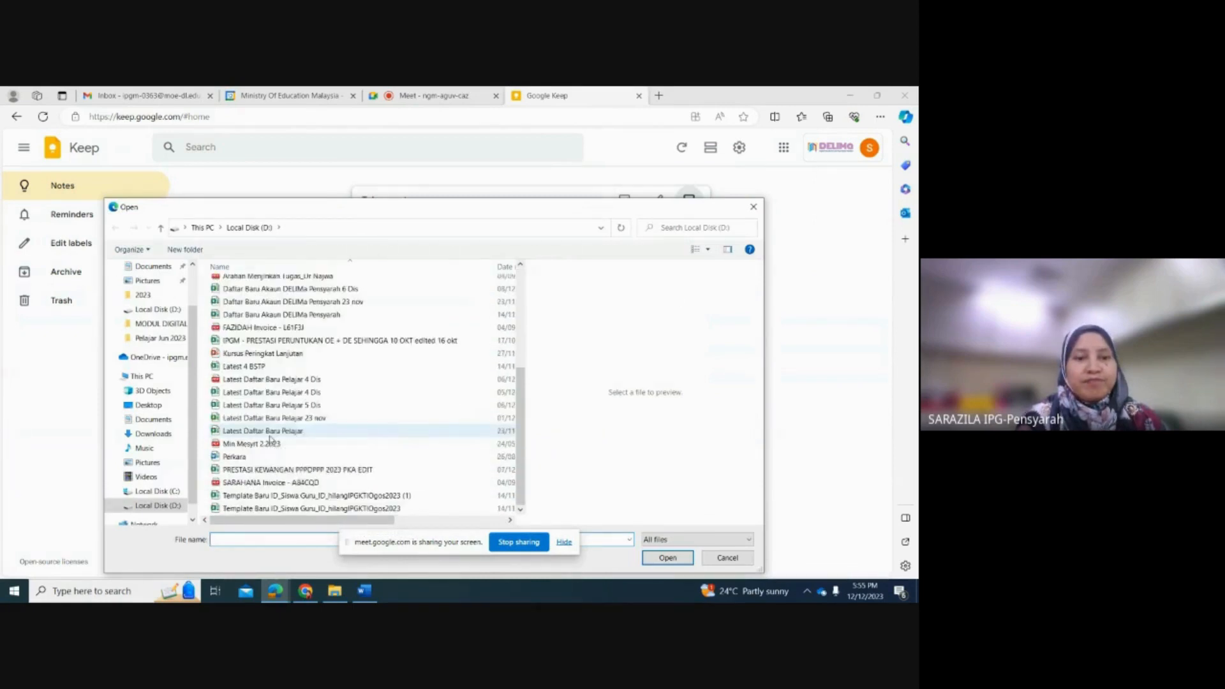
scroll(261, 391, "up", 5)
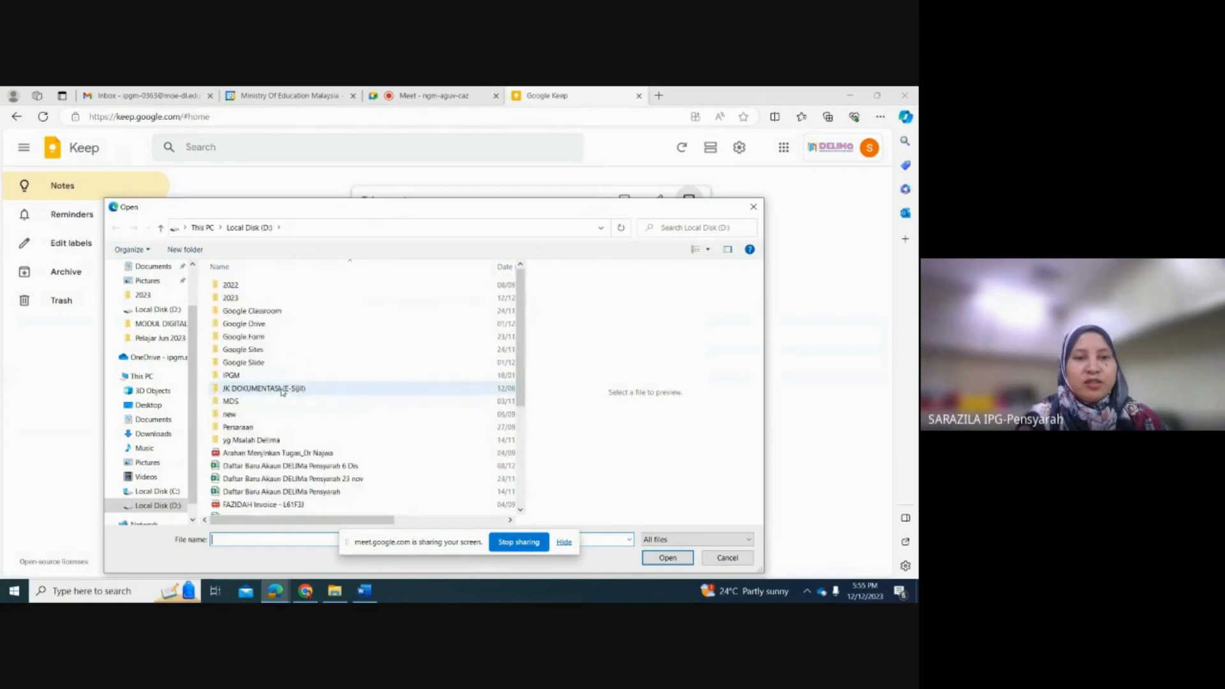
double_click(230, 297)
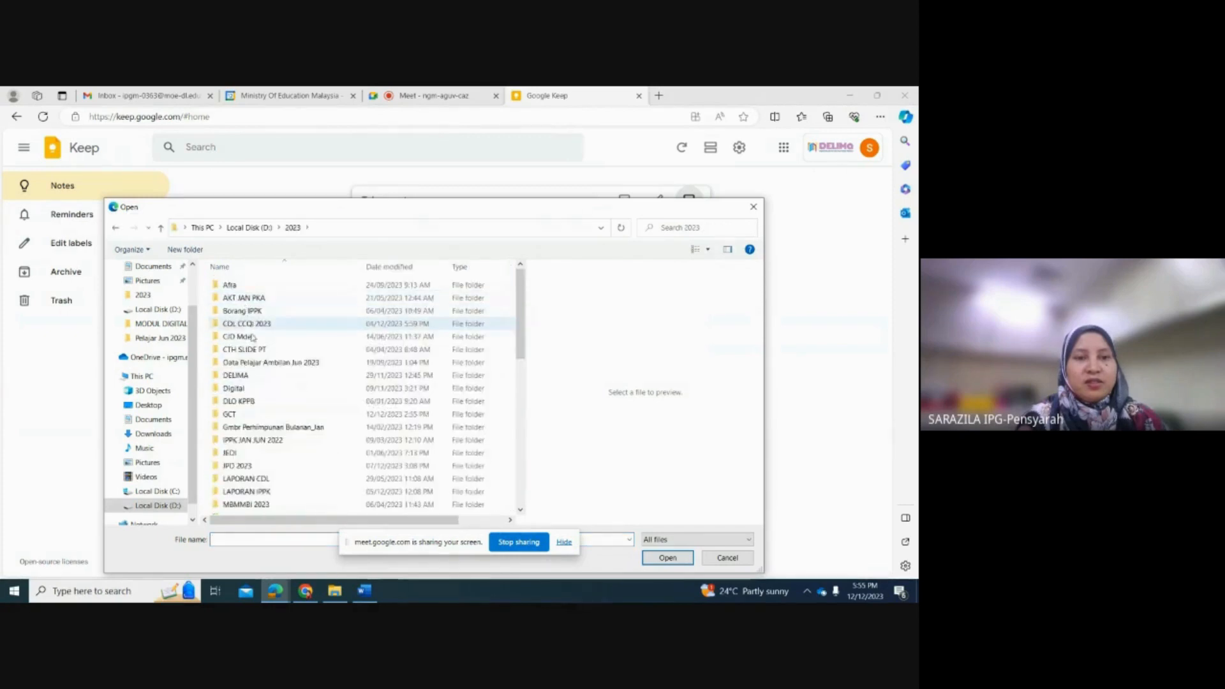
scroll(260, 415, "down", 3)
scroll(260, 415, "down", 4)
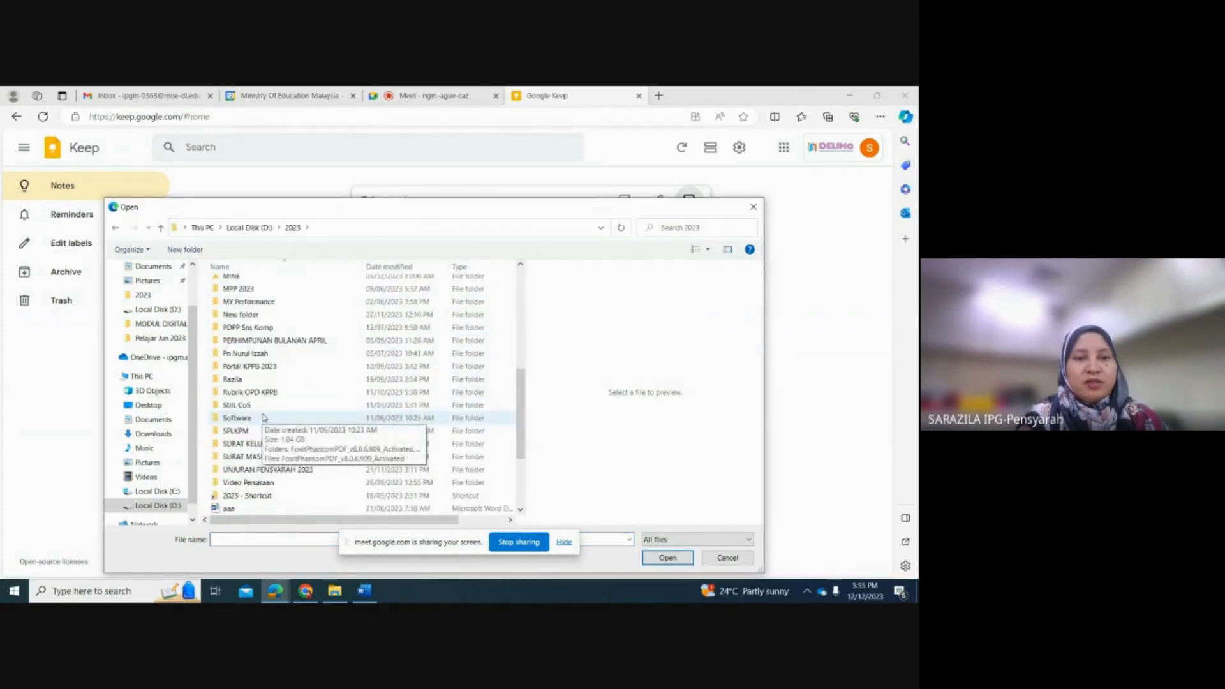
scroll(264, 417, "down", 3)
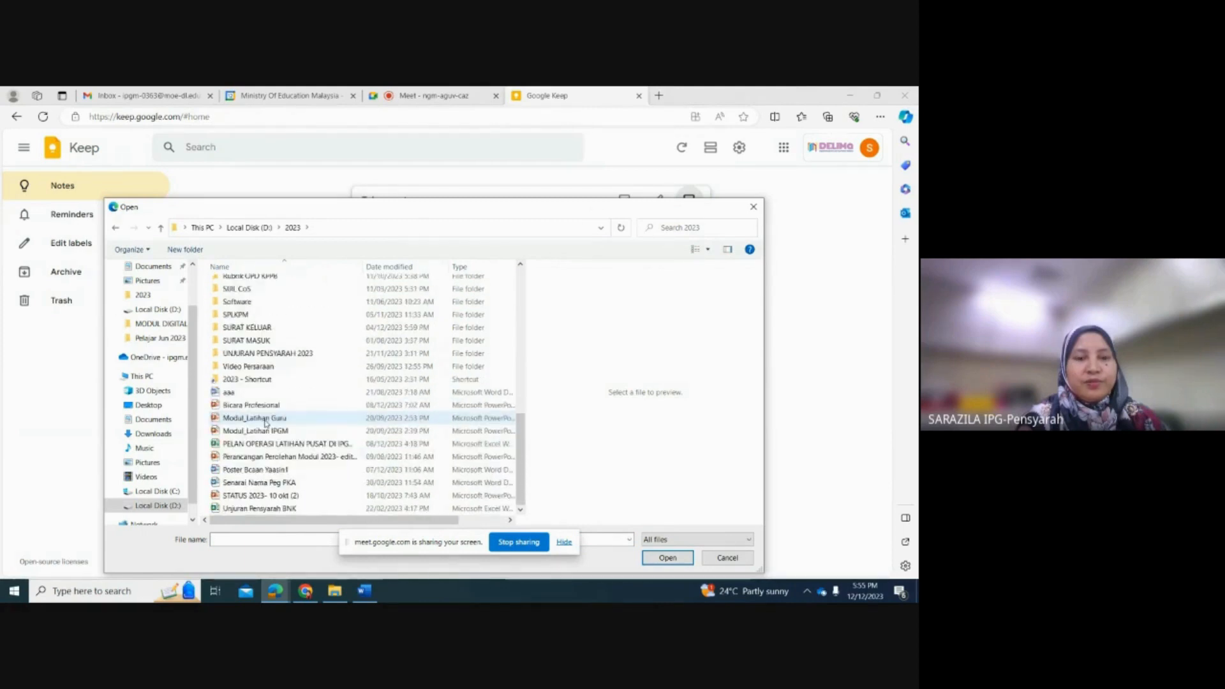
scroll(266, 421, "up", 7)
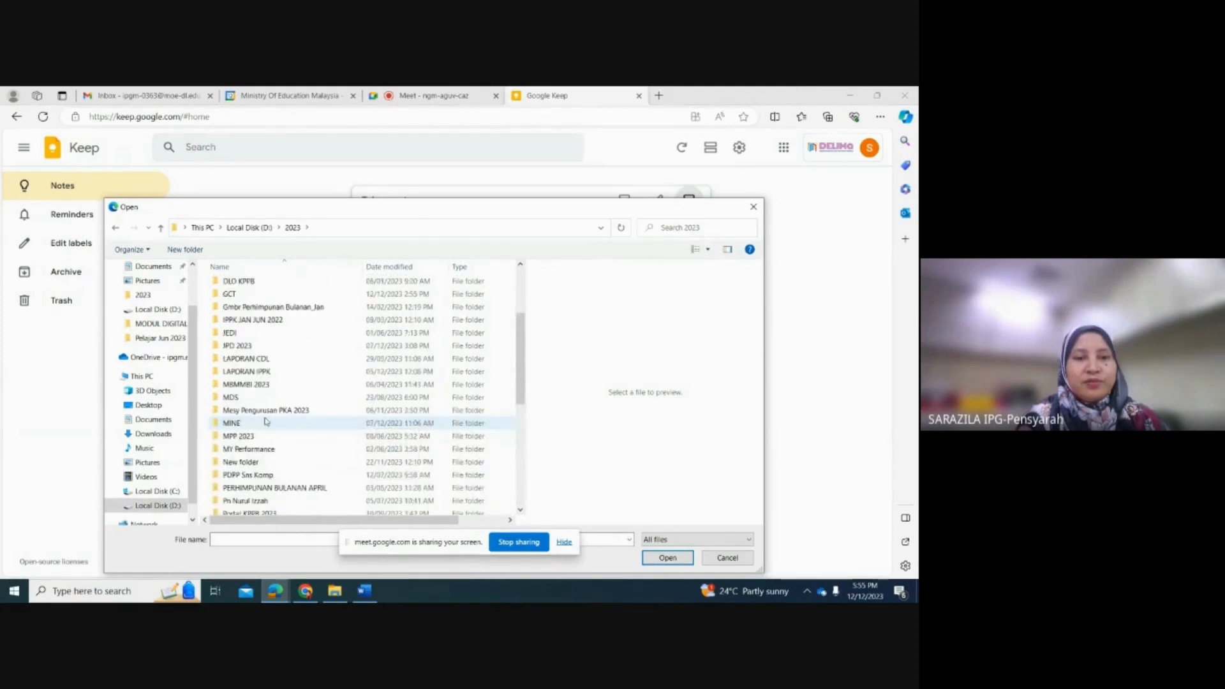
scroll(266, 421, "up", 3)
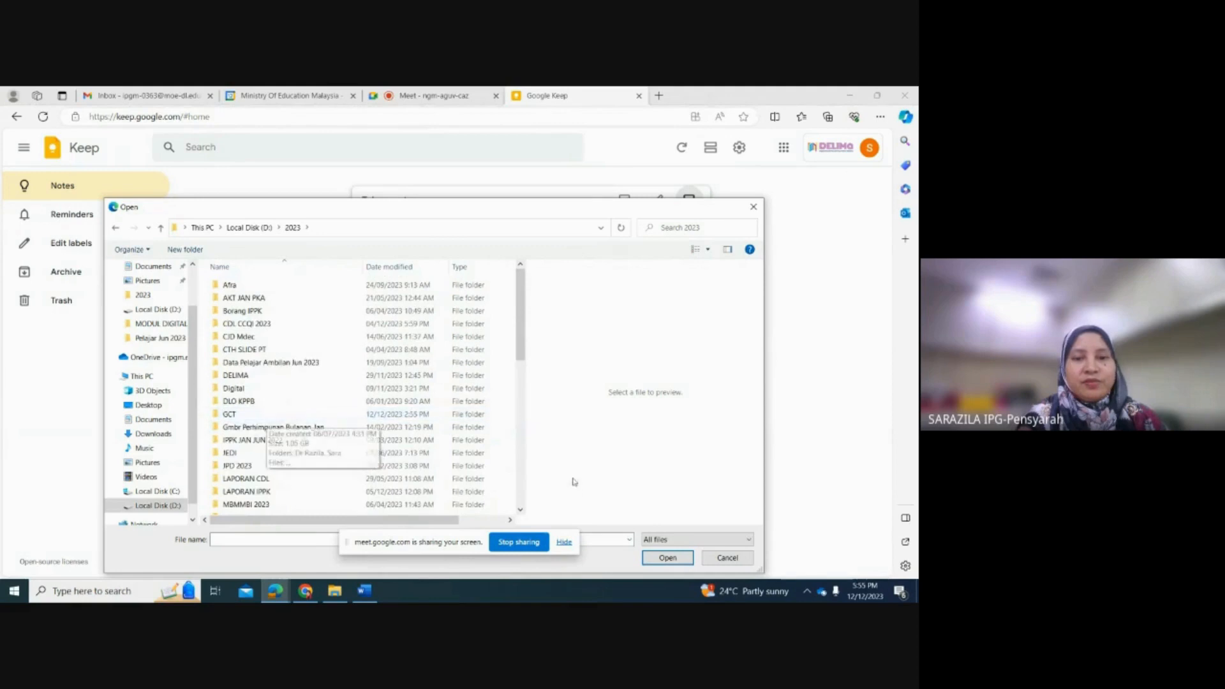
left_click(725, 557)
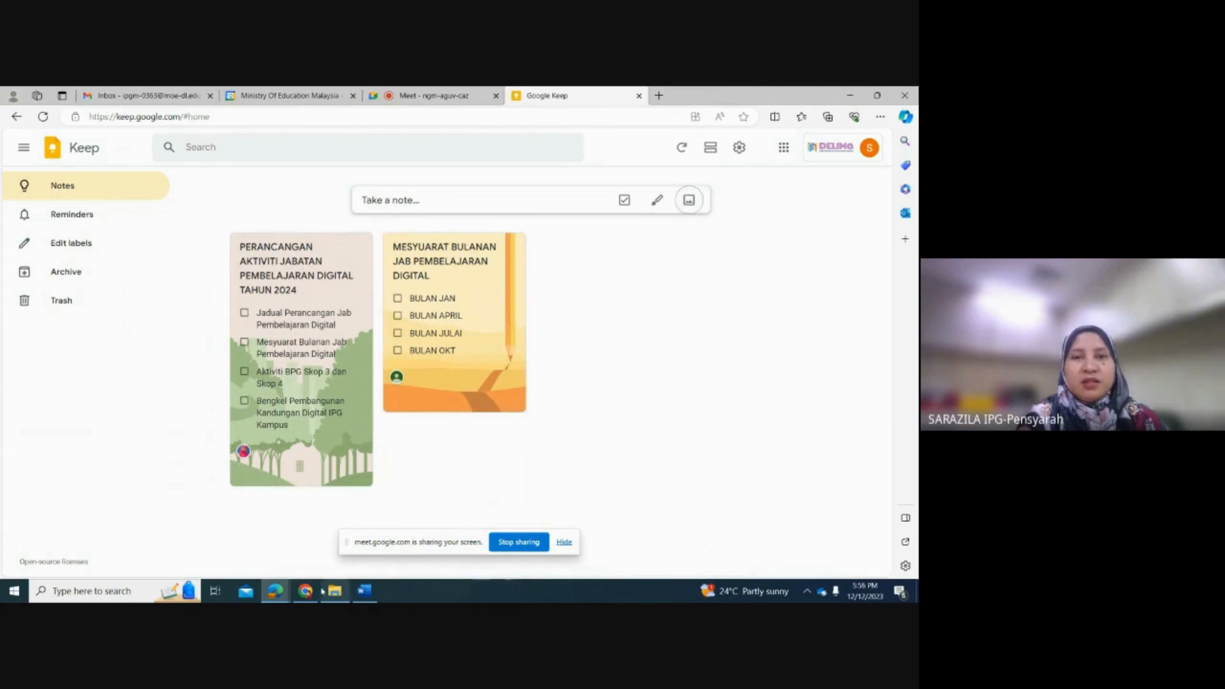
Step: Examine the label editor and the Reminders and Archive views, creating no label, and return to the notes overview
mouse_move(307, 594)
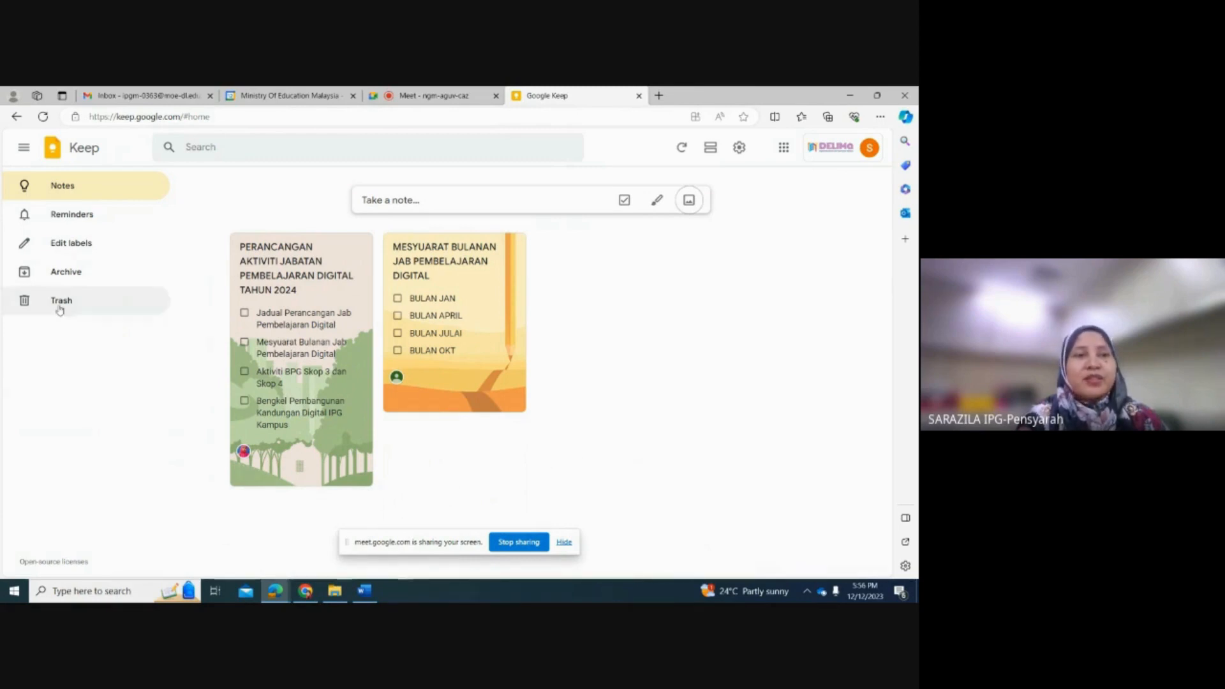
left_click(69, 246)
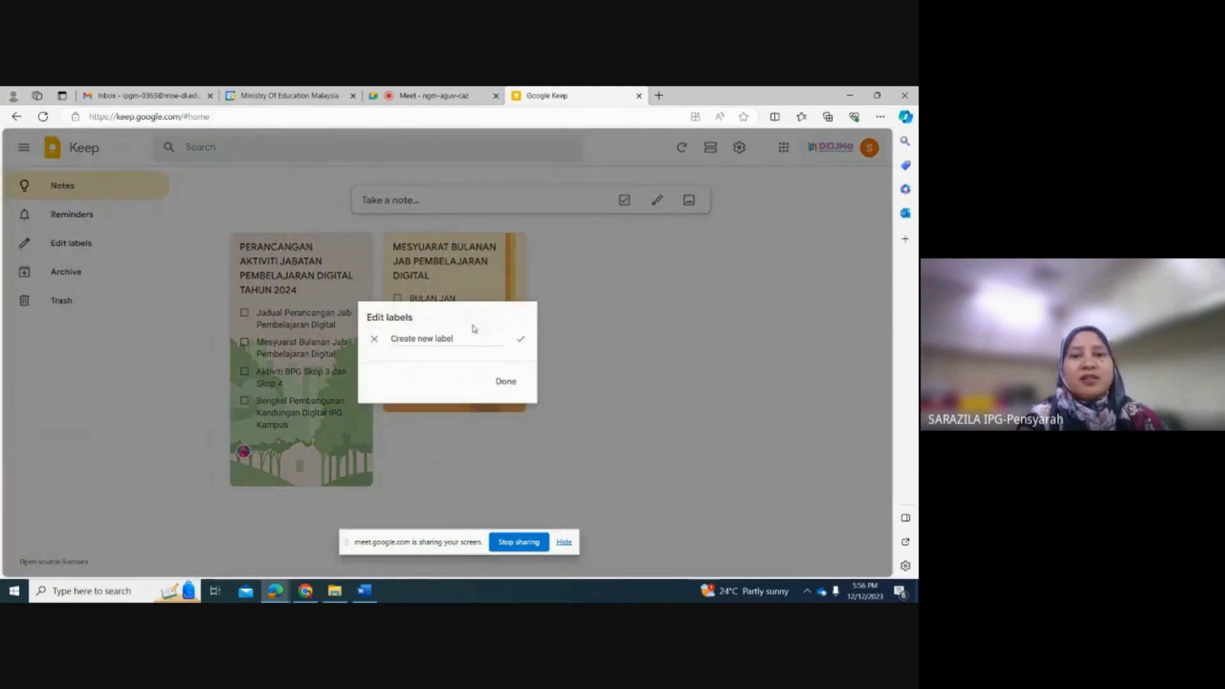
left_click(506, 381)
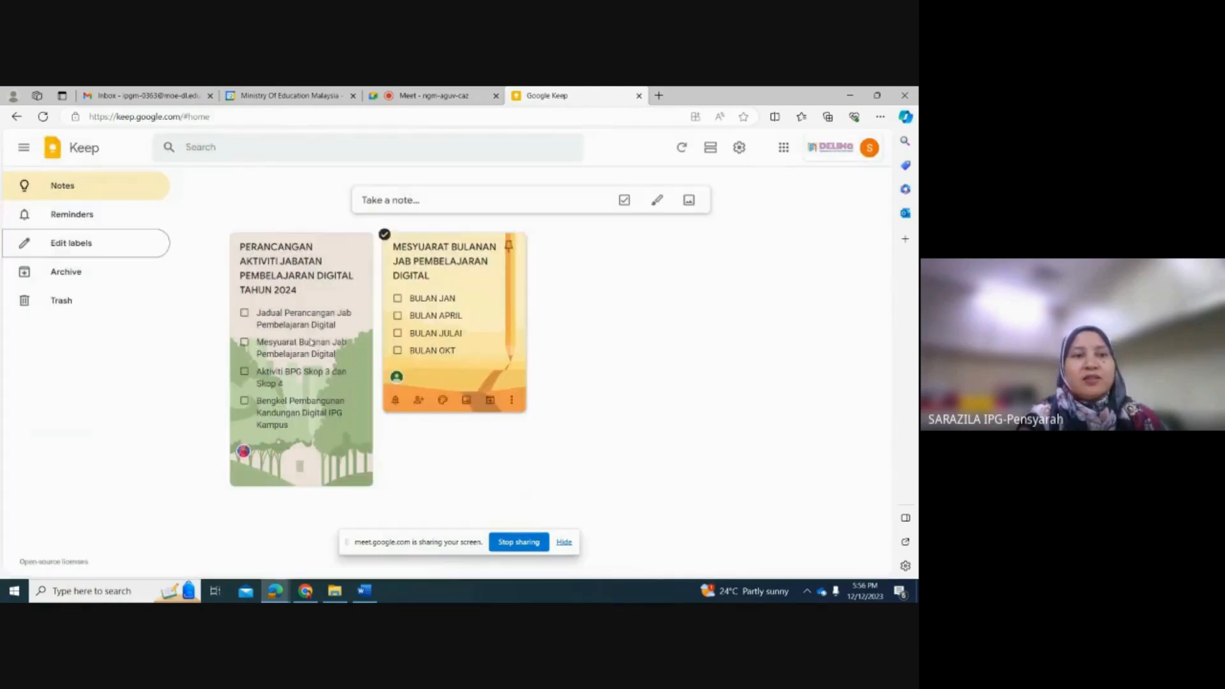
left_click(84, 218)
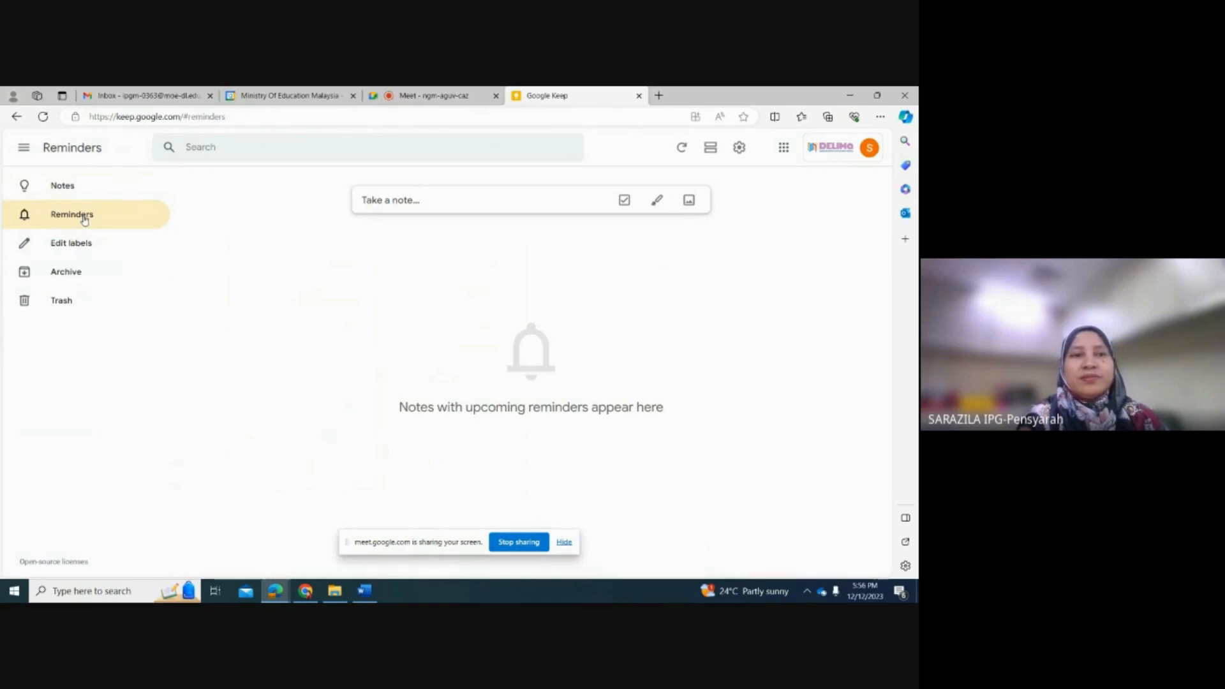
left_click(74, 191)
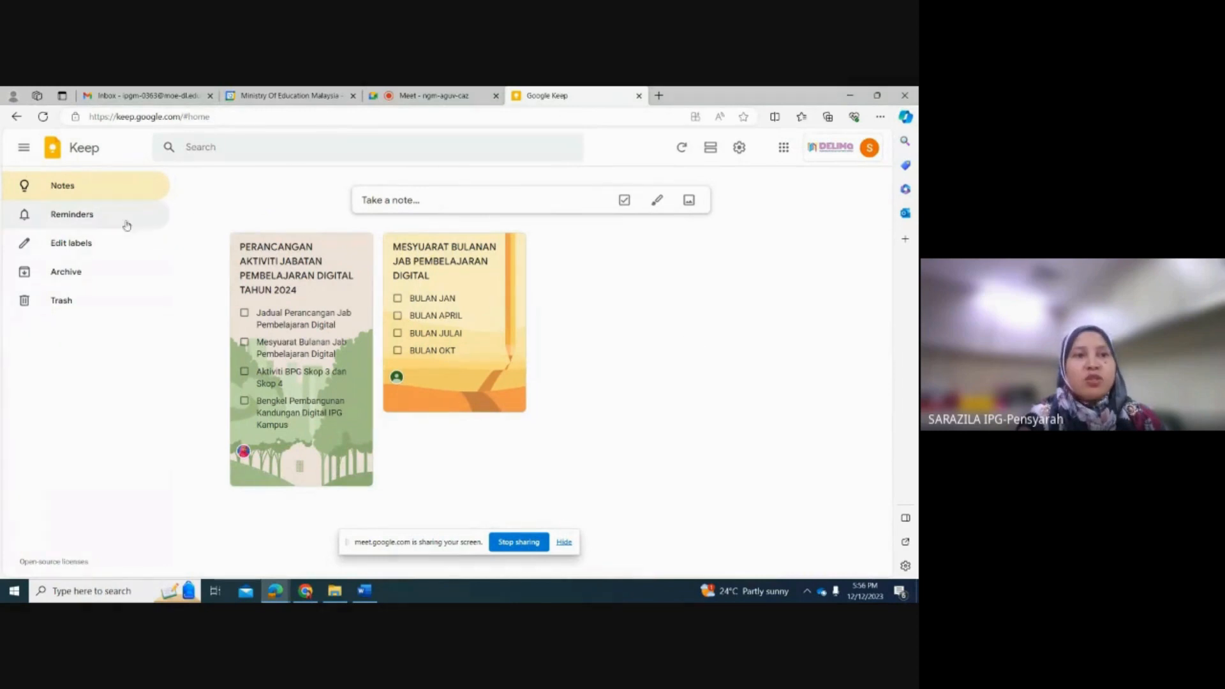
left_click(84, 222)
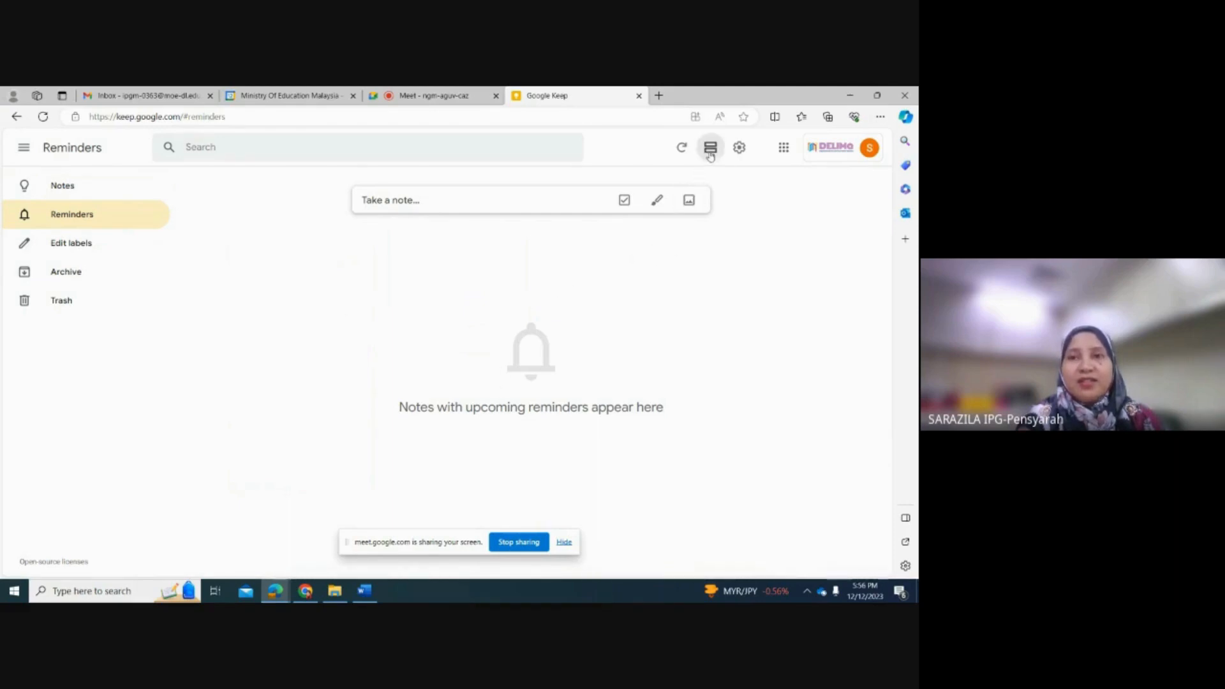
left_click(65, 252)
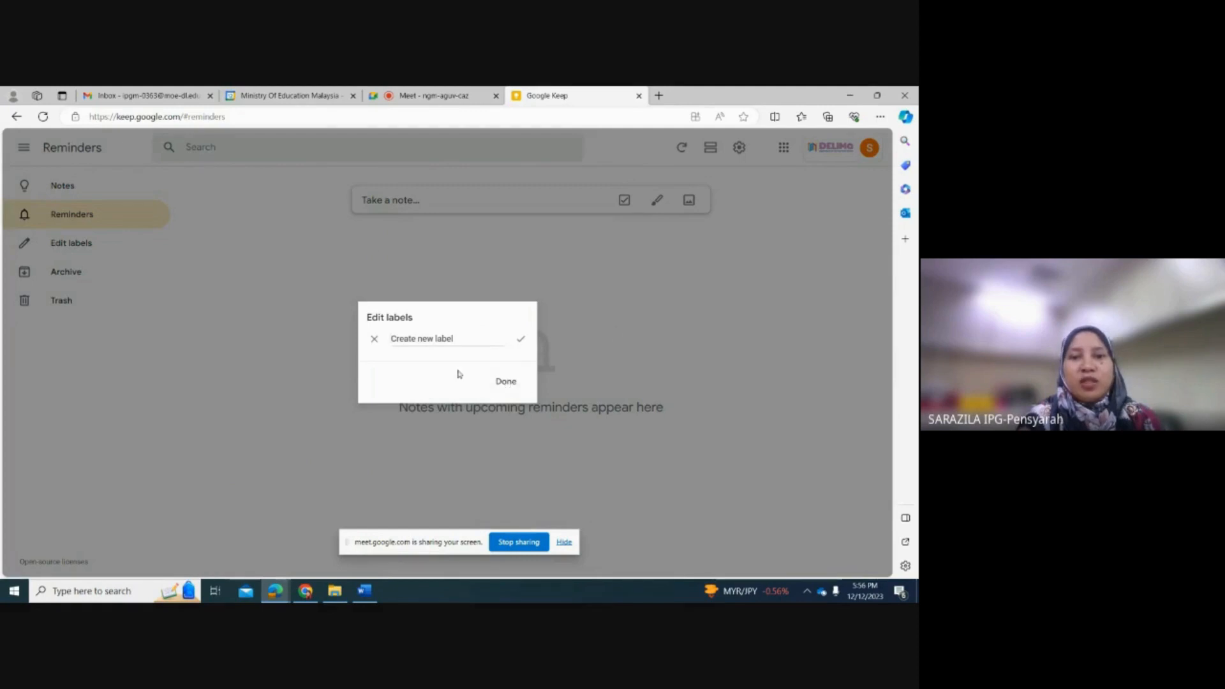
left_click(374, 339)
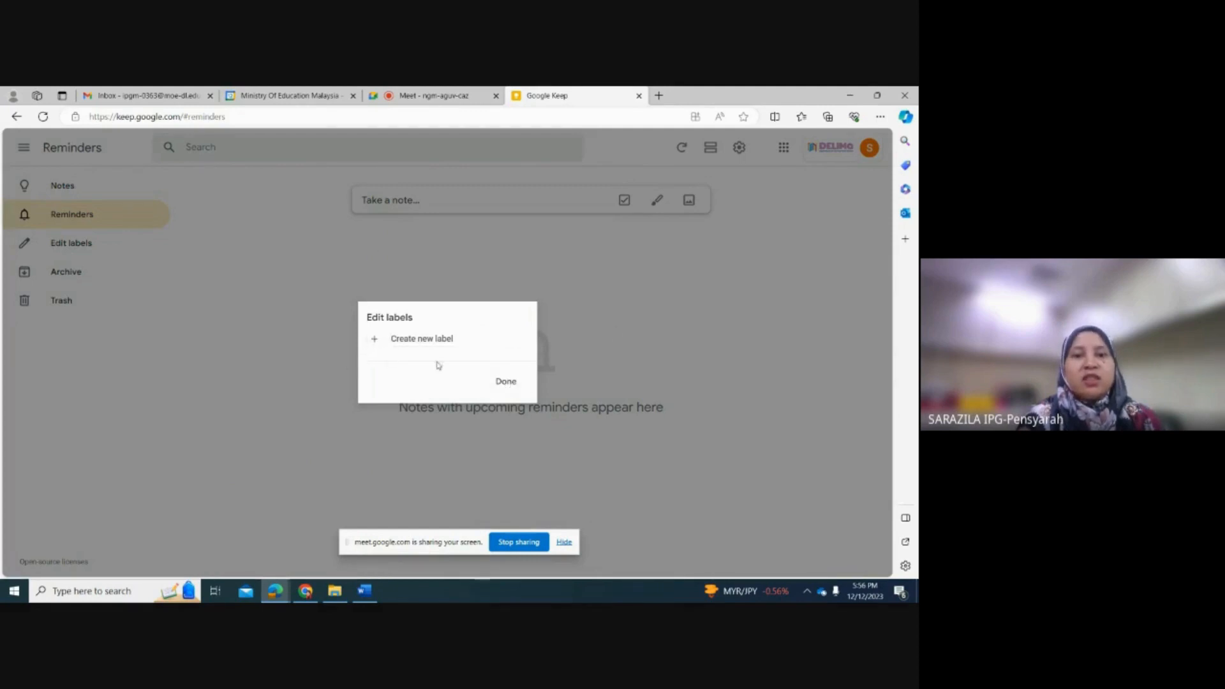
left_click(518, 384)
left_click(74, 282)
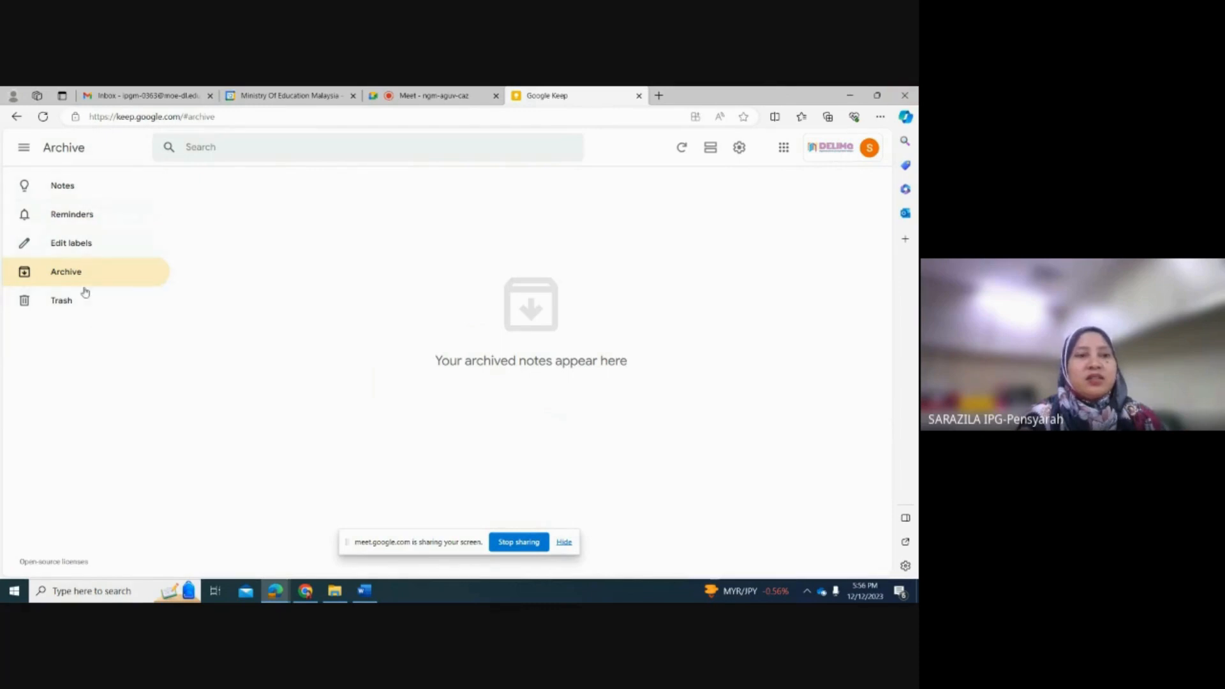
left_click(70, 190)
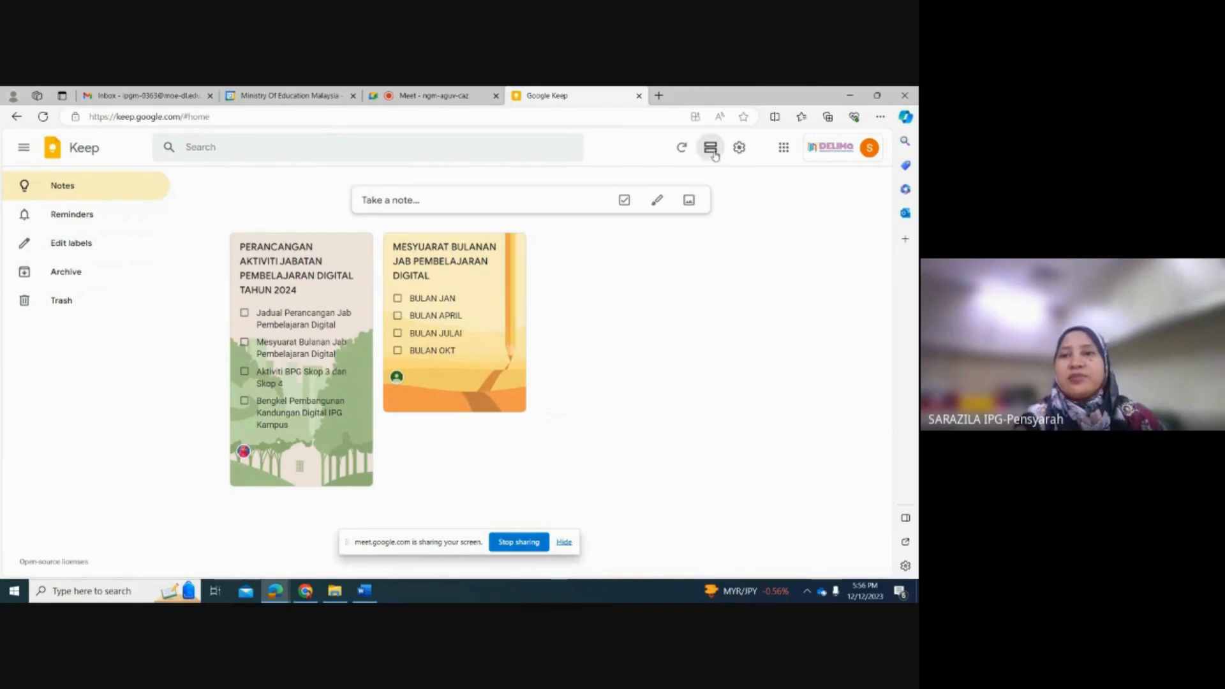
Step: Enable the dark theme in the Keep settings, save the settings, and disable the dark theme again
left_click(738, 149)
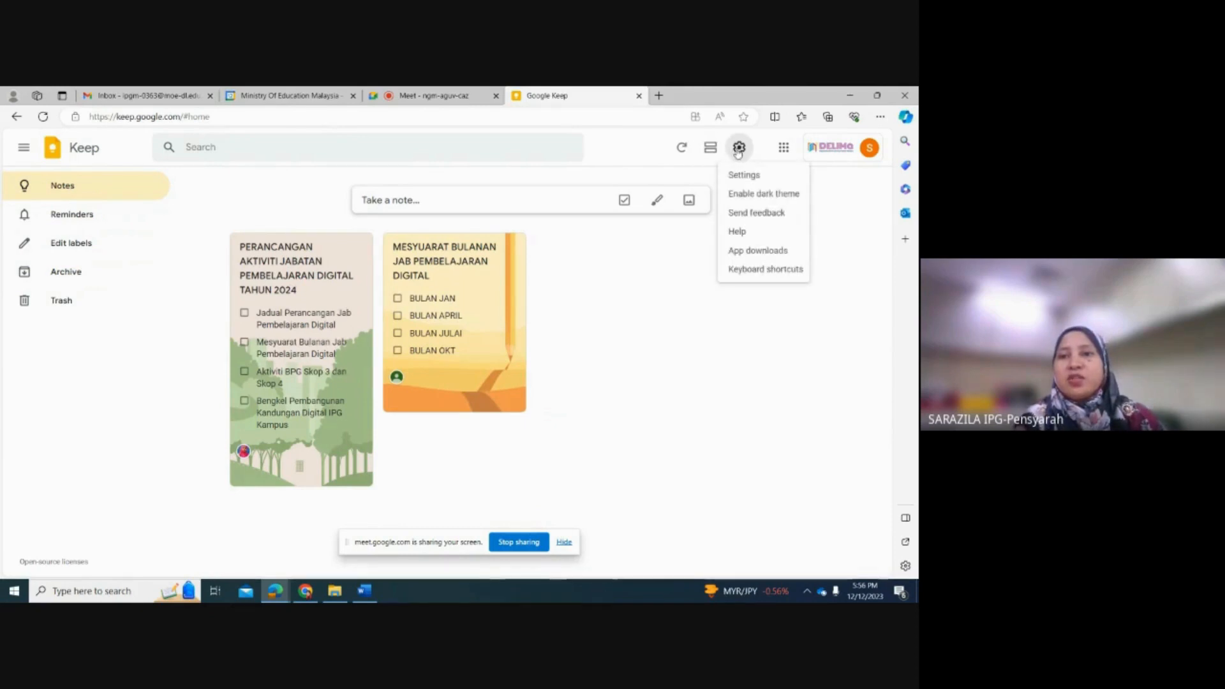
left_click(742, 173)
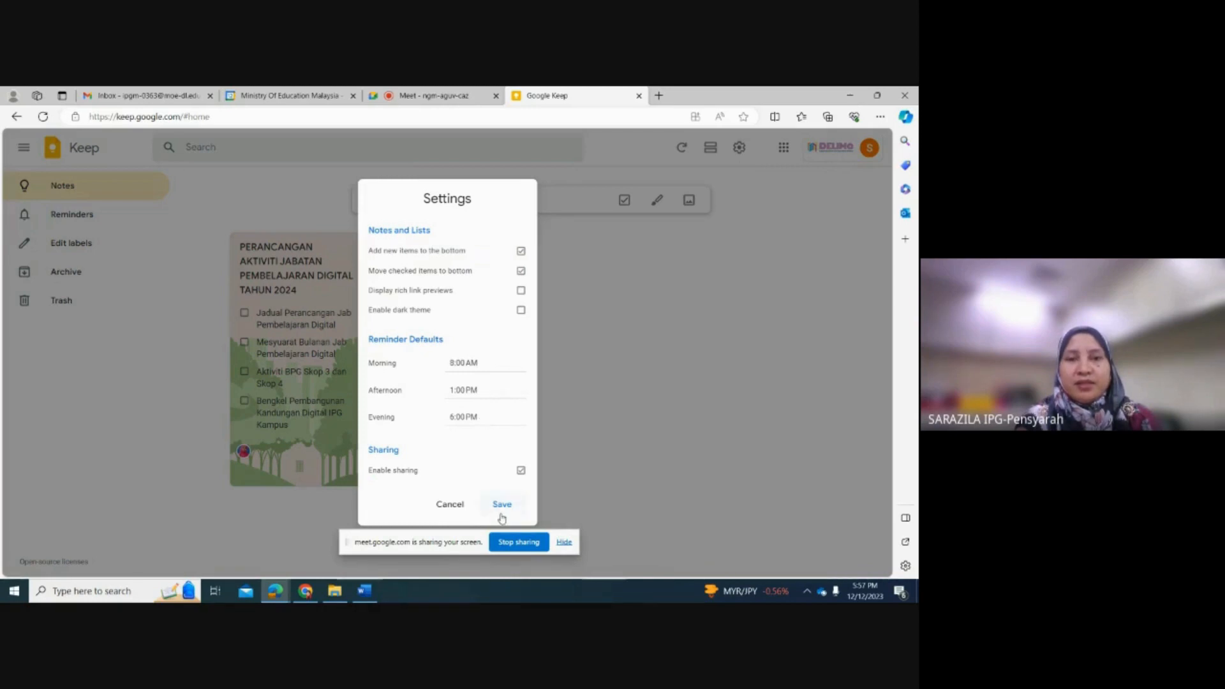
left_click(520, 312)
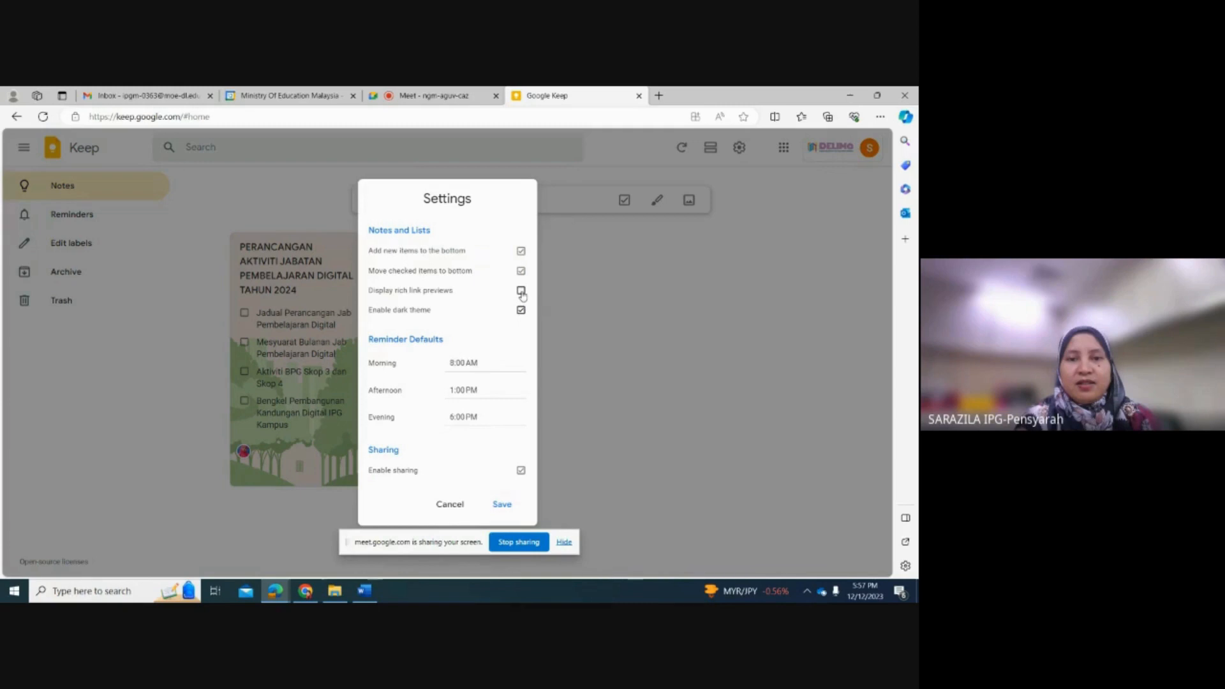
left_click(501, 504)
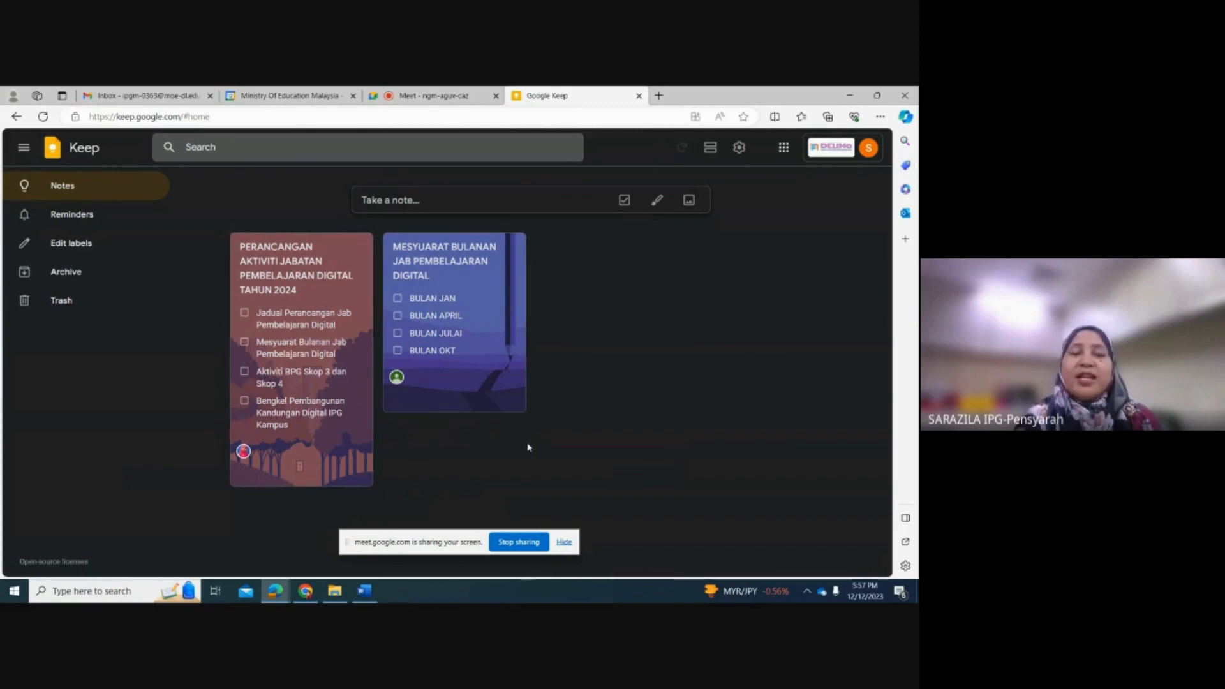
left_click(739, 148)
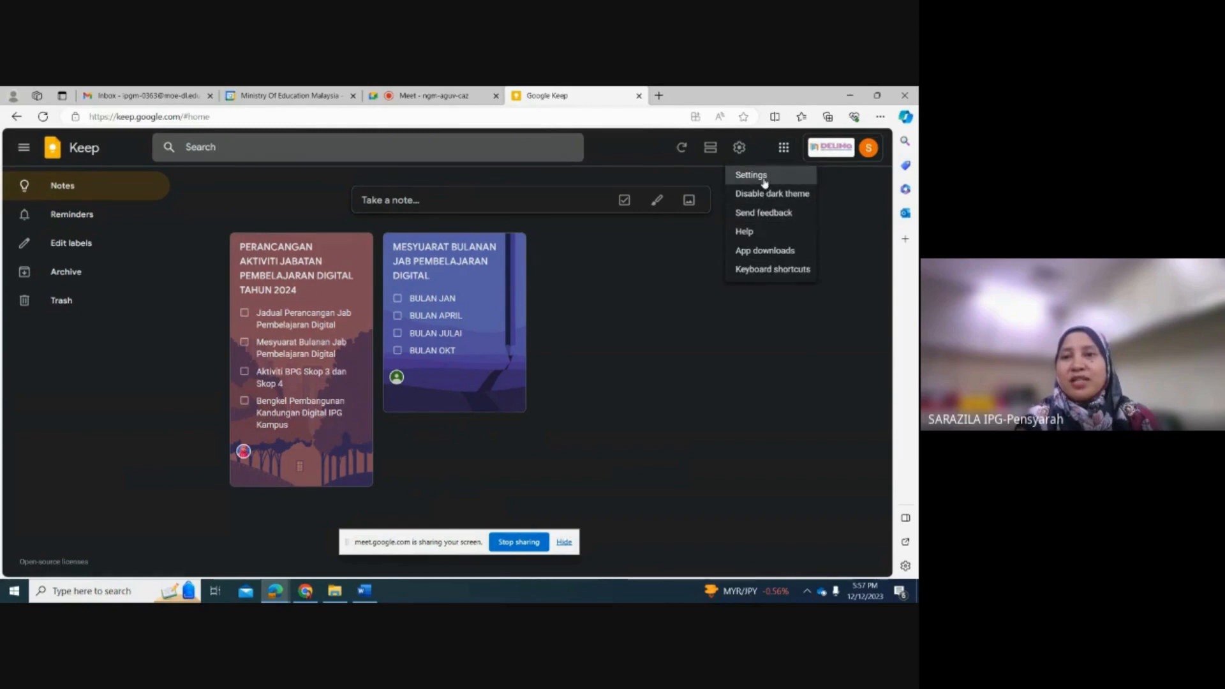
left_click(762, 194)
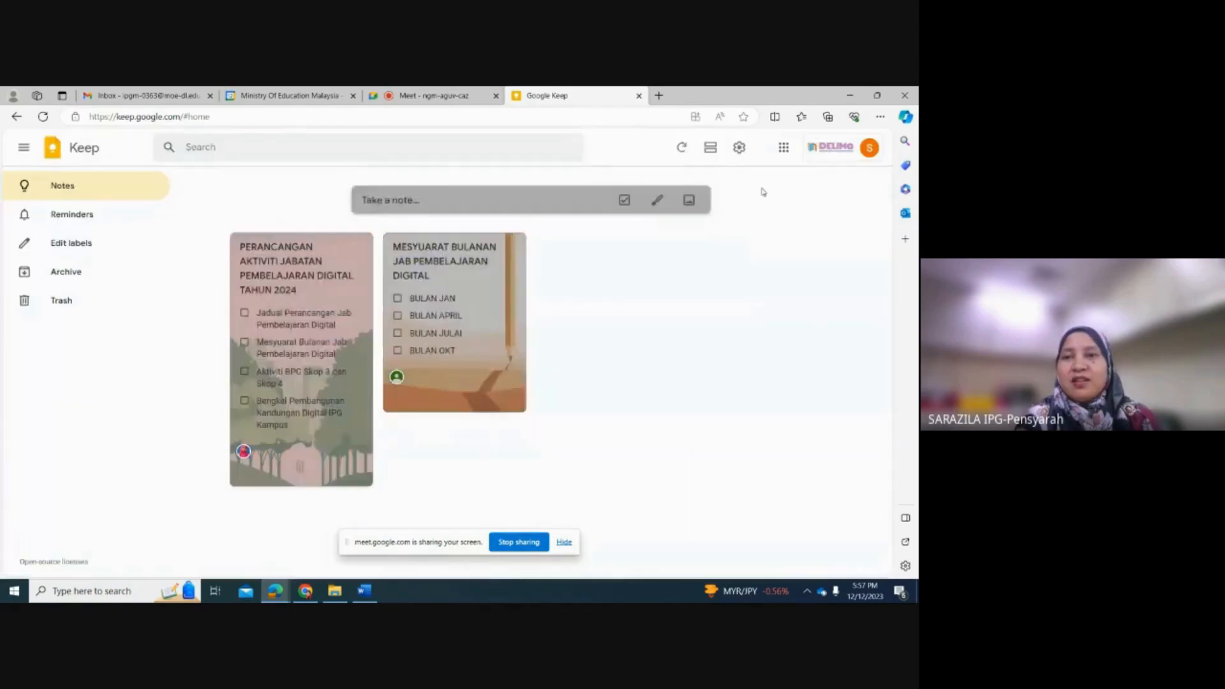
Step: Turn on the dark theme for Keep in the settings and save the change
left_click(743, 152)
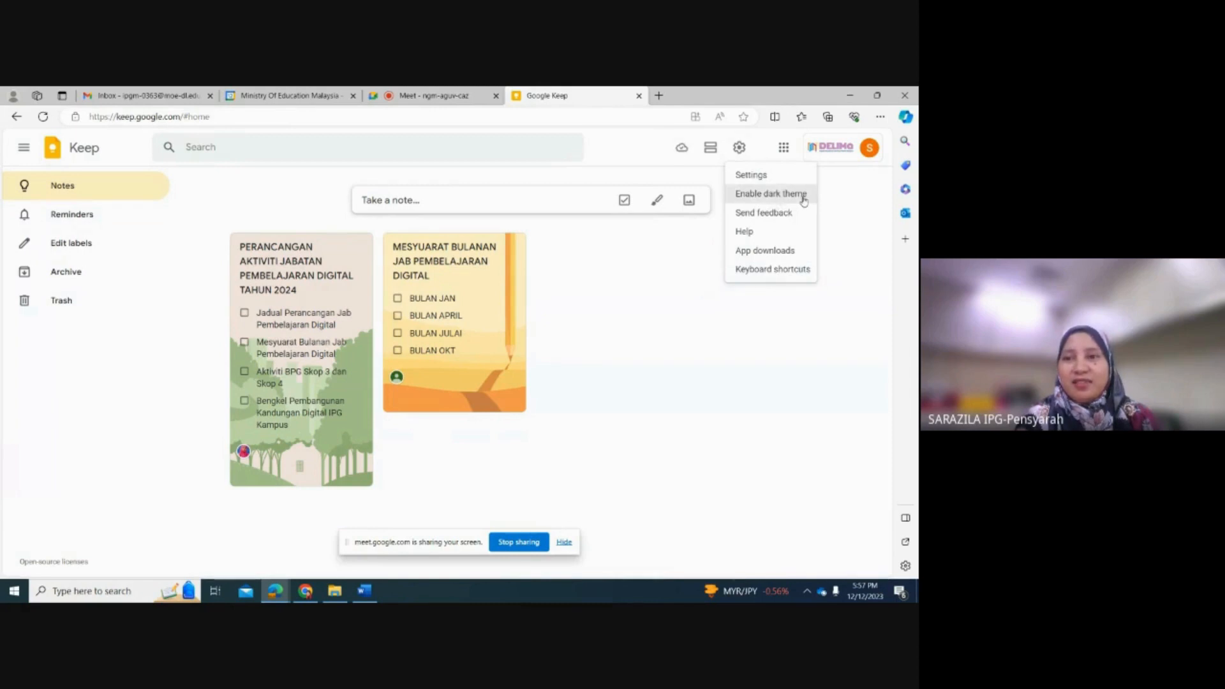
left_click(751, 175)
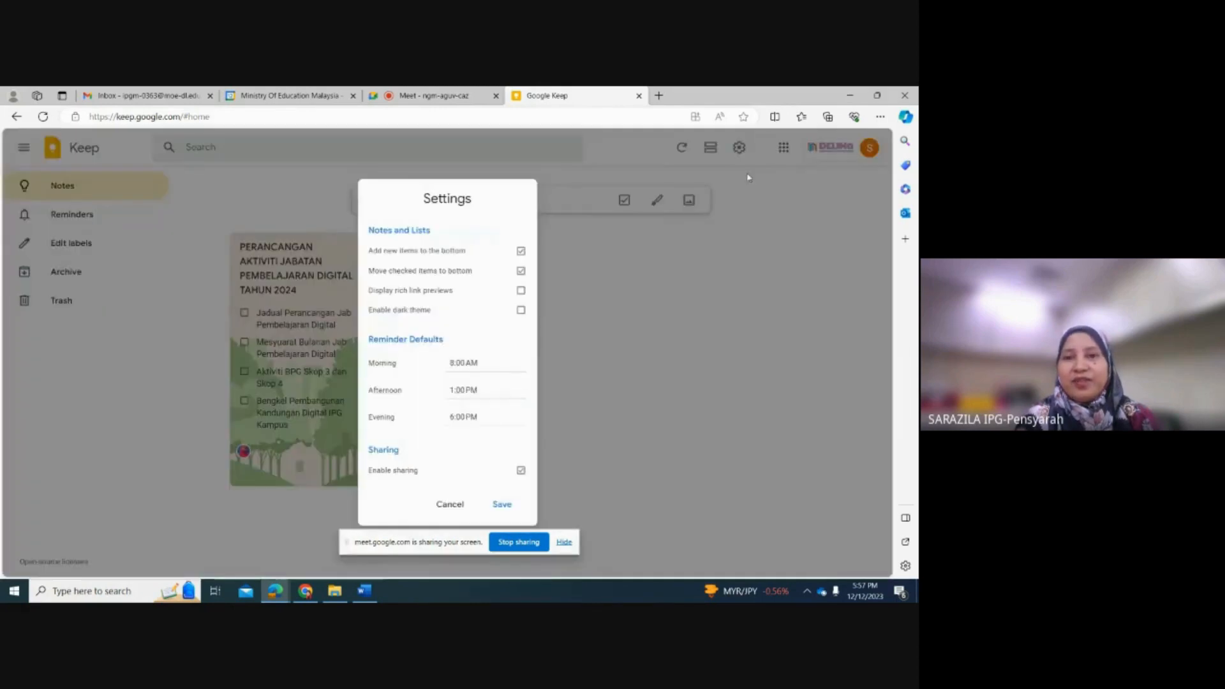
left_click(521, 310)
left_click(503, 505)
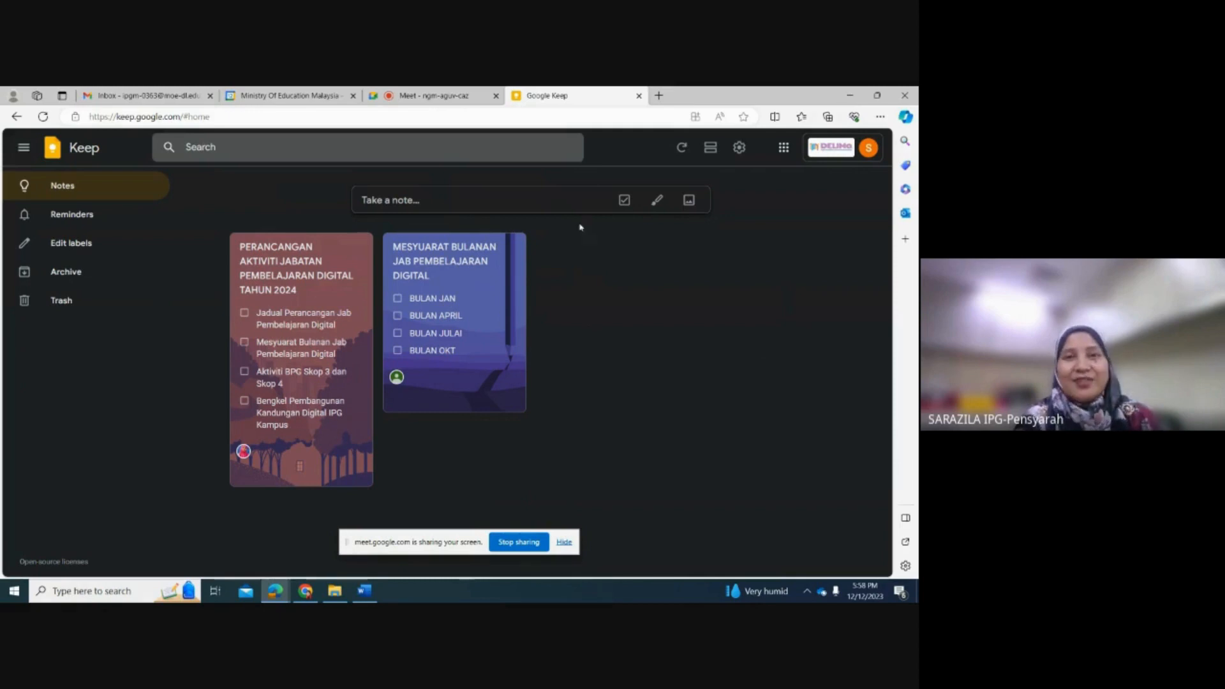
Step: Switch to the Google Meet call
left_click(470, 97)
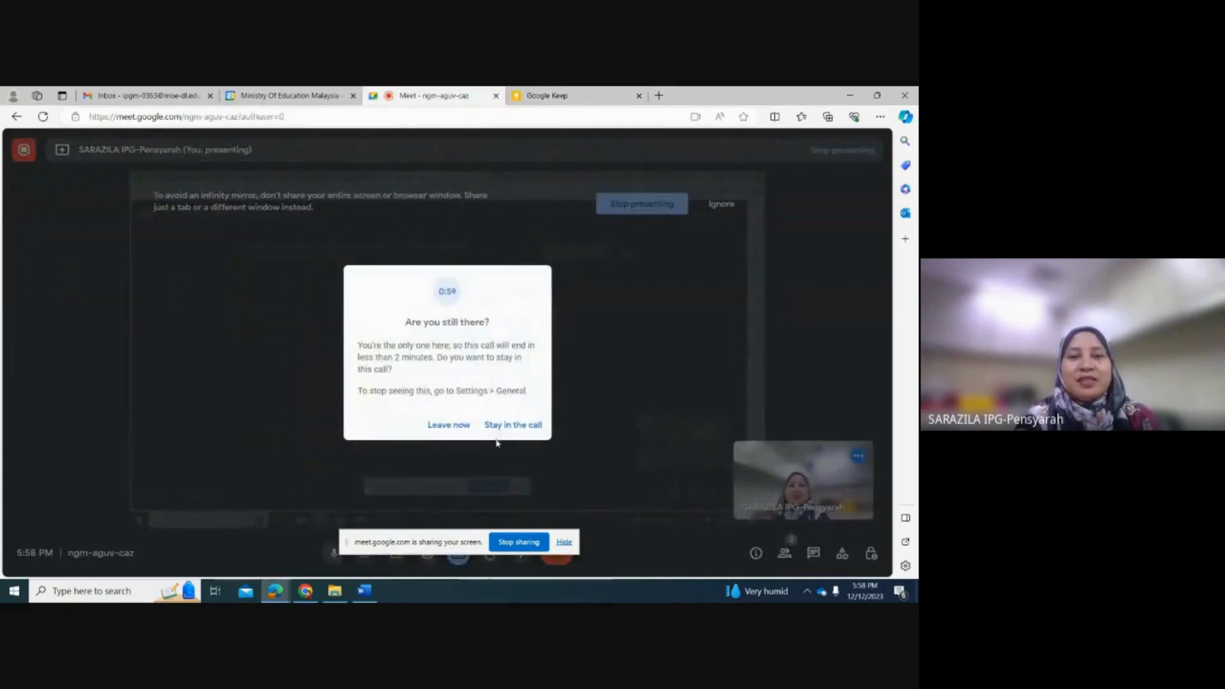